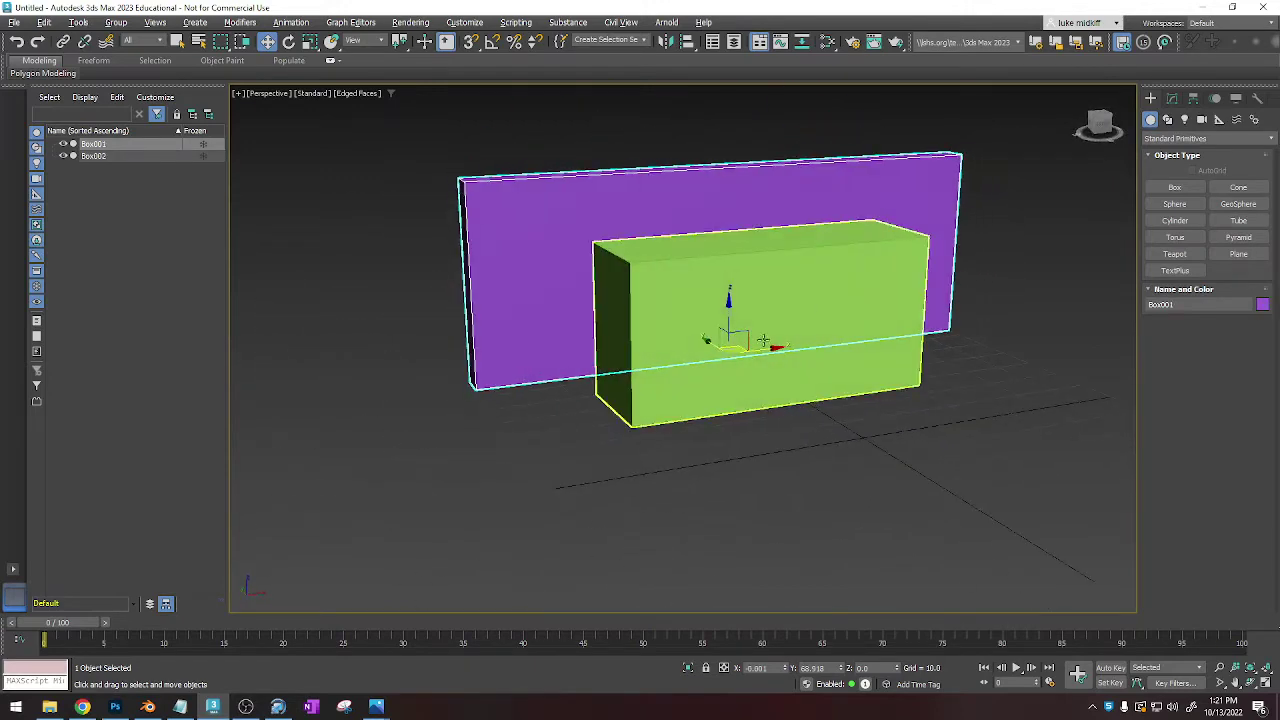
# Raise the green box to window height so it overlaps the purple wall where the opening belongs.
pyautogui.moveTo(731, 317); pyautogui.dragTo(735, 285)
pyautogui.hotkey('ctrl', 'z')
pyautogui.click(757, 319)
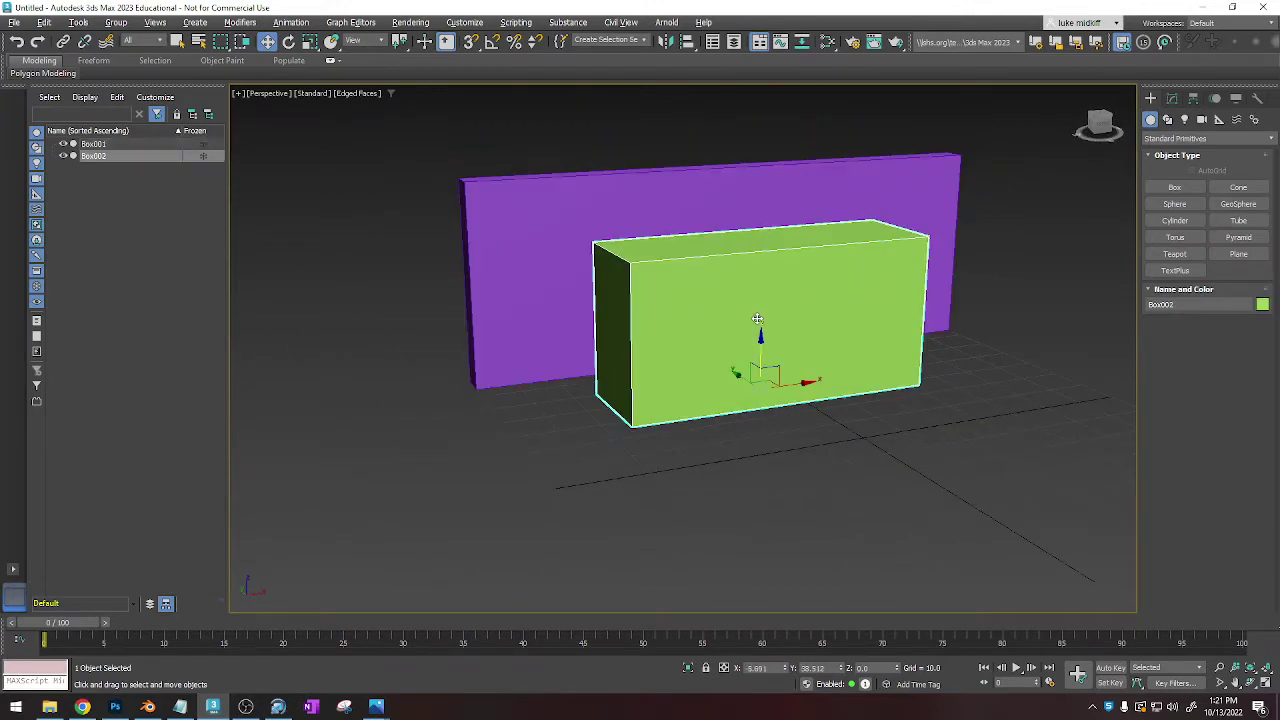
pyautogui.moveTo(758, 342); pyautogui.dragTo(758, 302)
pyautogui.keyDown('alt'); pyautogui.moveTo(758, 302); pyautogui.dragTo(934, 331, button='middle'); pyautogui.keyUp('alt')
# Subtract the green box from the purple wall with ProBoolean to cut a rectangular opening.
pyautogui.click(931, 315)
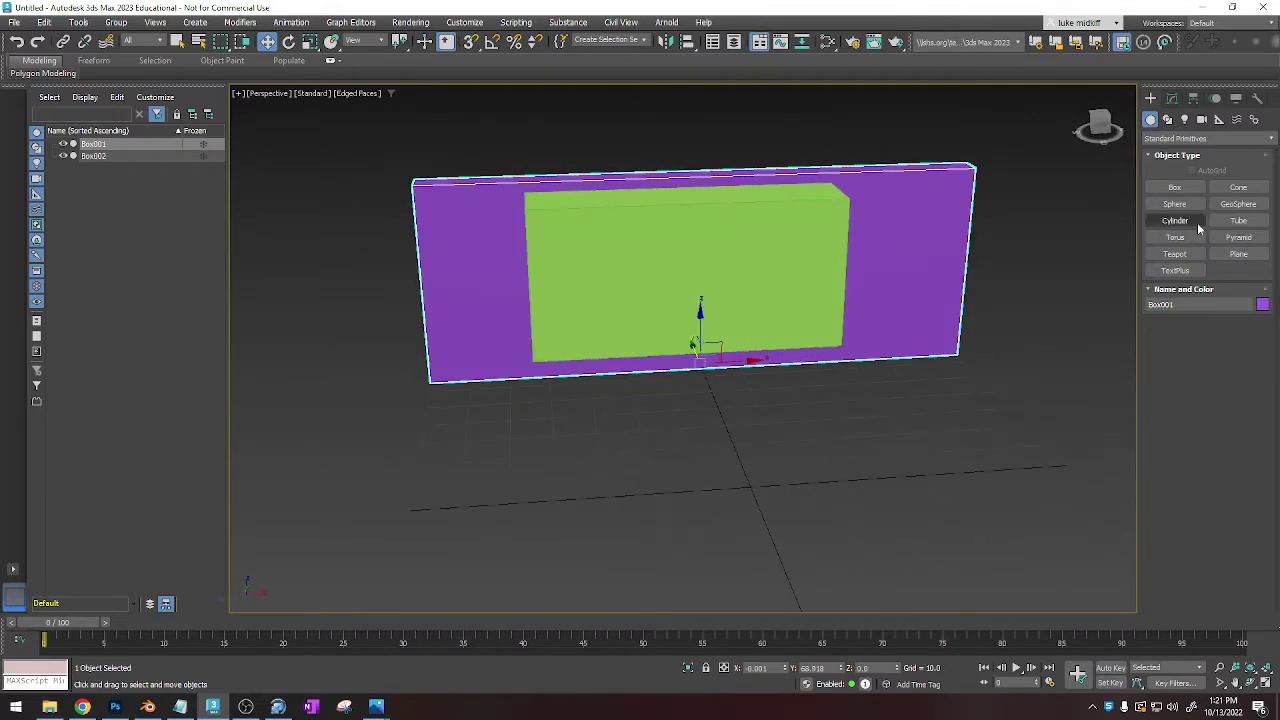
pyautogui.click(1186, 140)
pyautogui.click(1174, 181)
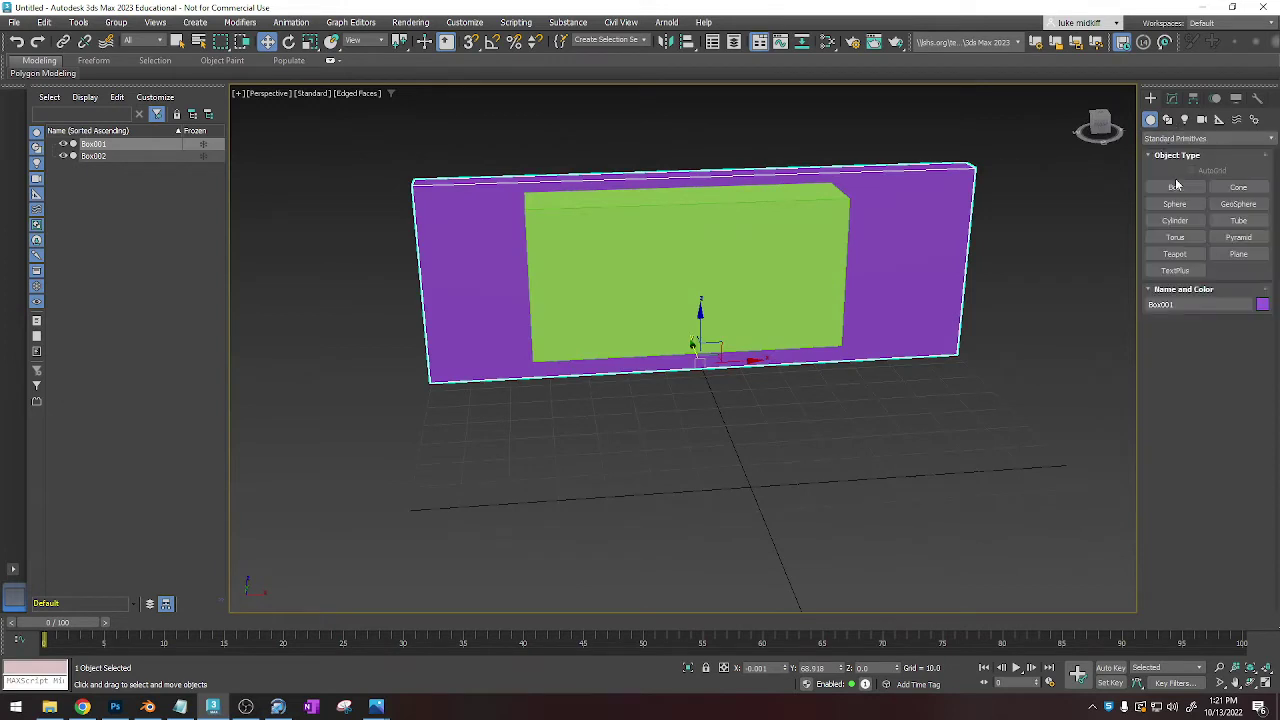
pyautogui.click(1240, 254)
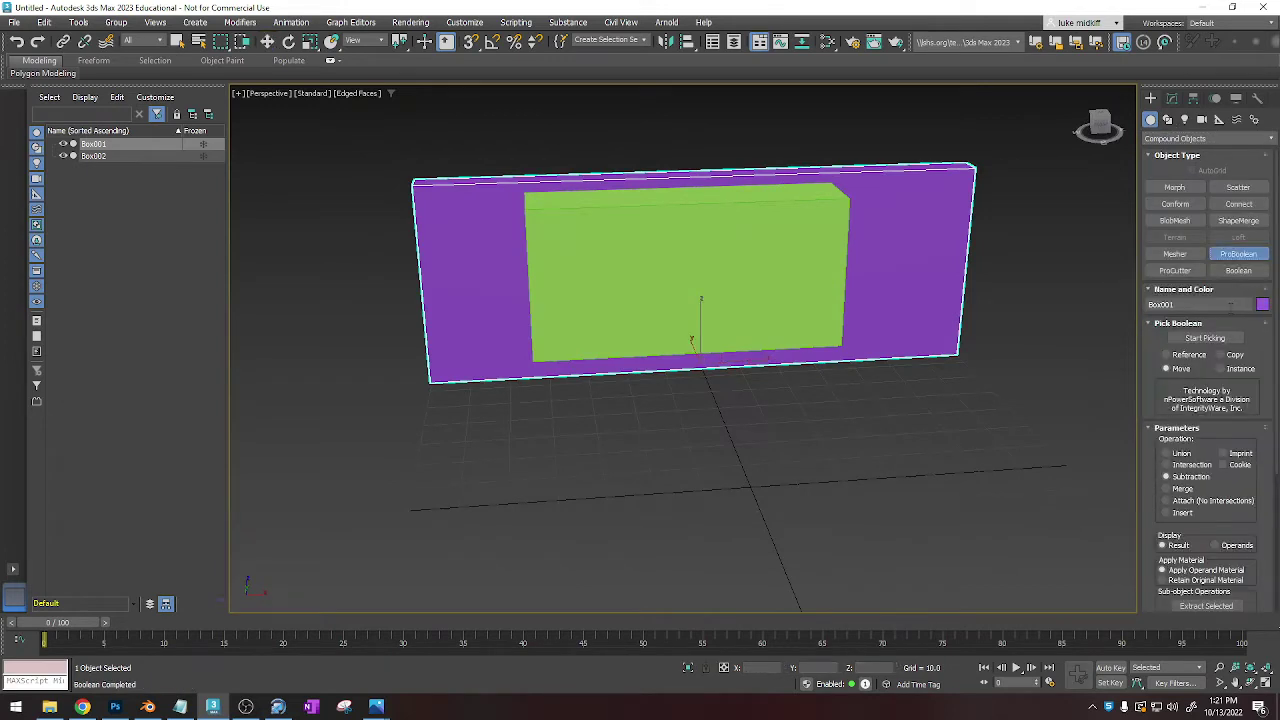
pyautogui.click(1200, 339)
pyautogui.click(724, 271)
pyautogui.rightClick(880, 421)
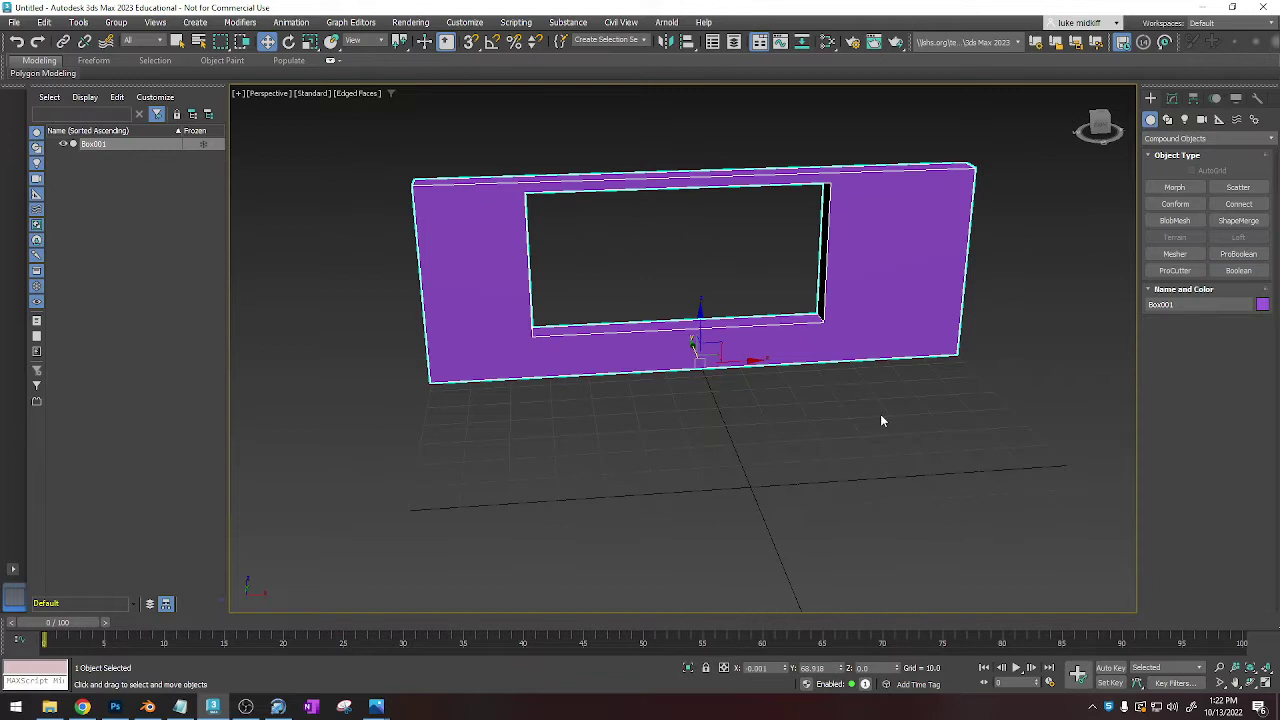
# Convert the wall with the opening to an Editable Poly.
pyautogui.rightClick(918, 255)
pyautogui.moveTo(966, 410)
pyautogui.click(1049, 418)
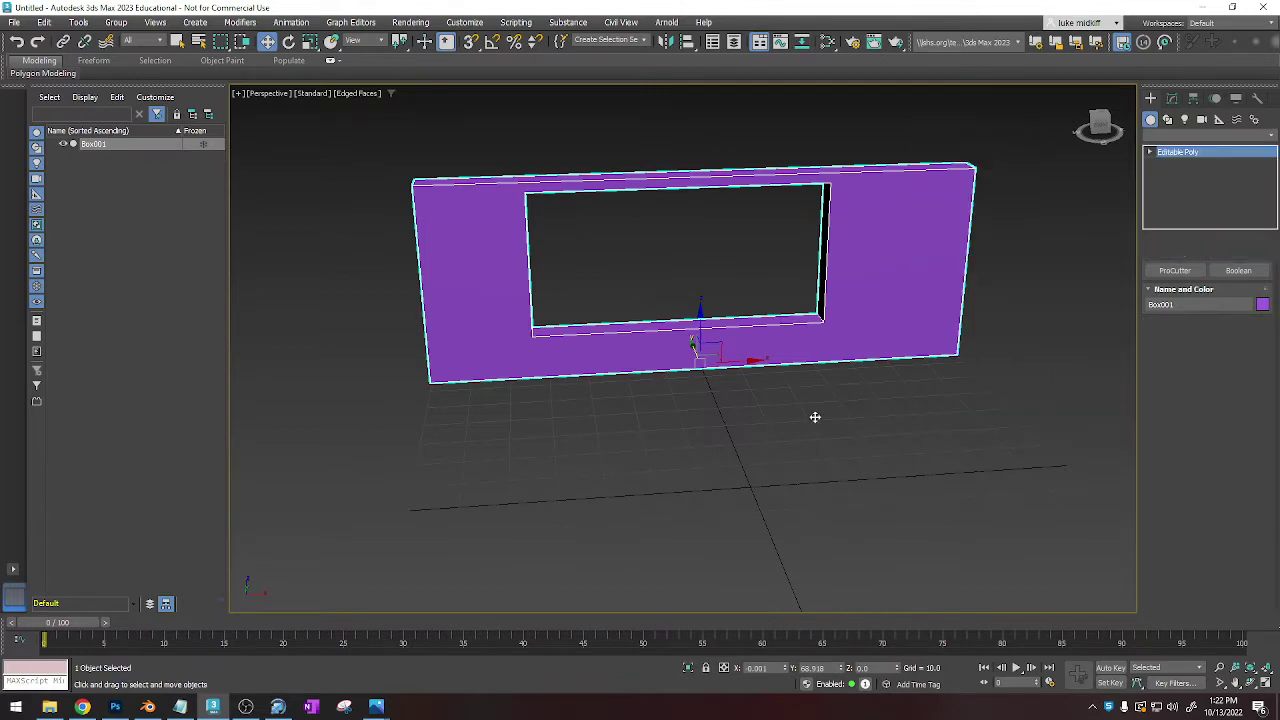
pyautogui.keyDown('alt'); pyautogui.moveTo(815, 417); pyautogui.dragTo(832, 368, button='middle'); pyautogui.keyUp('alt')
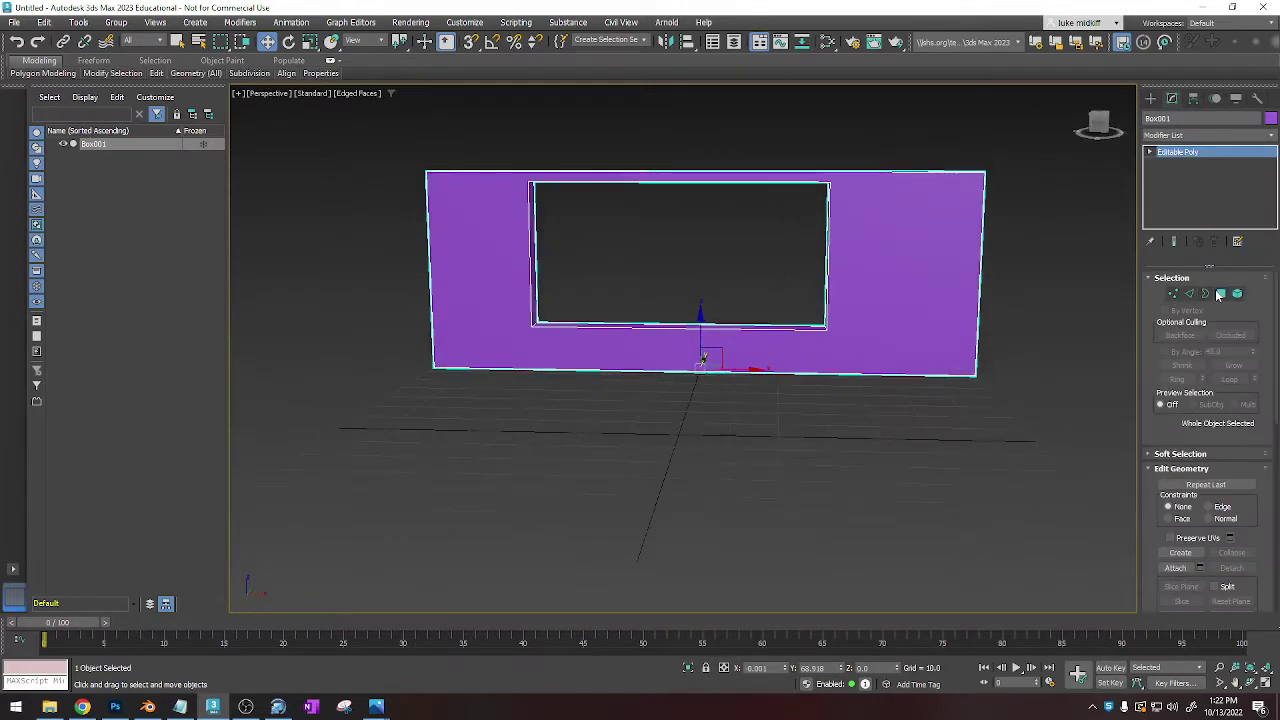
# Select the opening's four inner polygons, widen them slightly along X and lower them to about 27.8 on Z.
pyautogui.click(1220, 294)
pyautogui.moveTo(676, 281)
pyautogui.keyDown('alt'); pyautogui.mouseDown(button='middle')
pyautogui.moveTo(654, 286)
pyautogui.moveTo(606, 249)
pyautogui.moveTo(670, 240)
pyautogui.moveTo(677, 286)
pyautogui.mouseUp(button='middle'); pyautogui.keyUp('alt')
pyautogui.scroll(3, 730, 310)
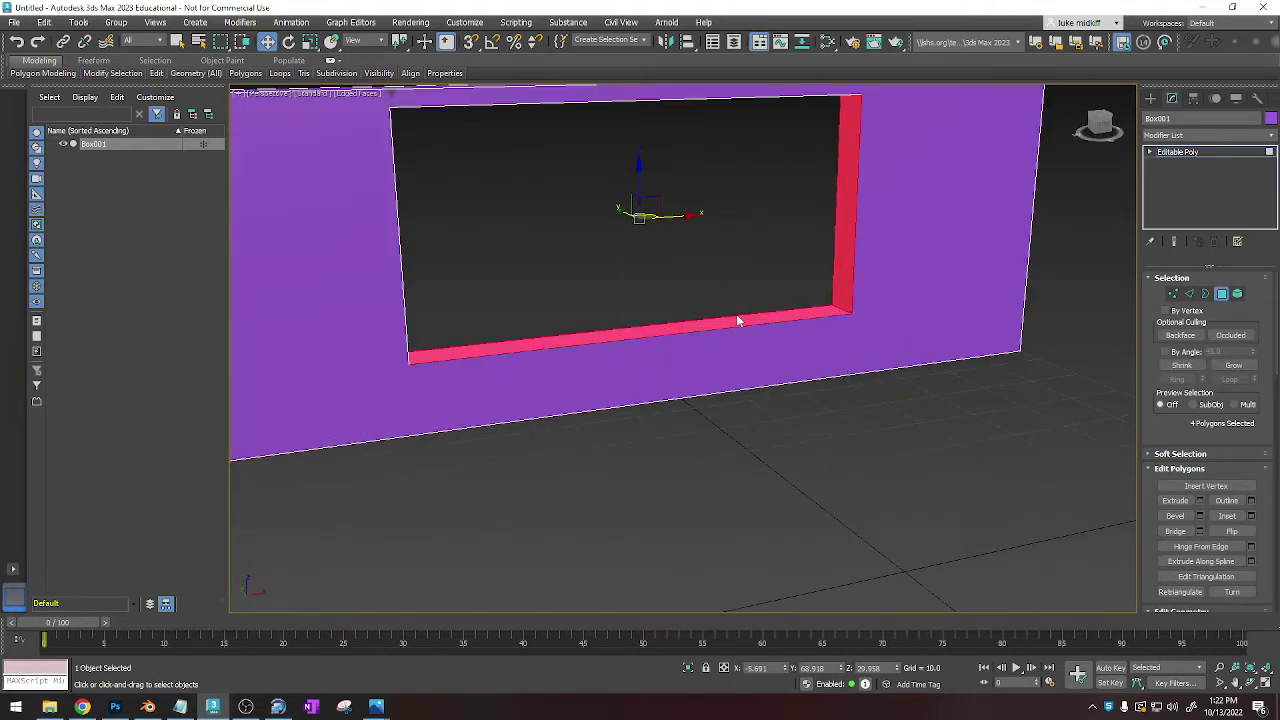
pyautogui.press('r')
pyautogui.moveTo(738, 318); pyautogui.dragTo(694, 366, button='middle')
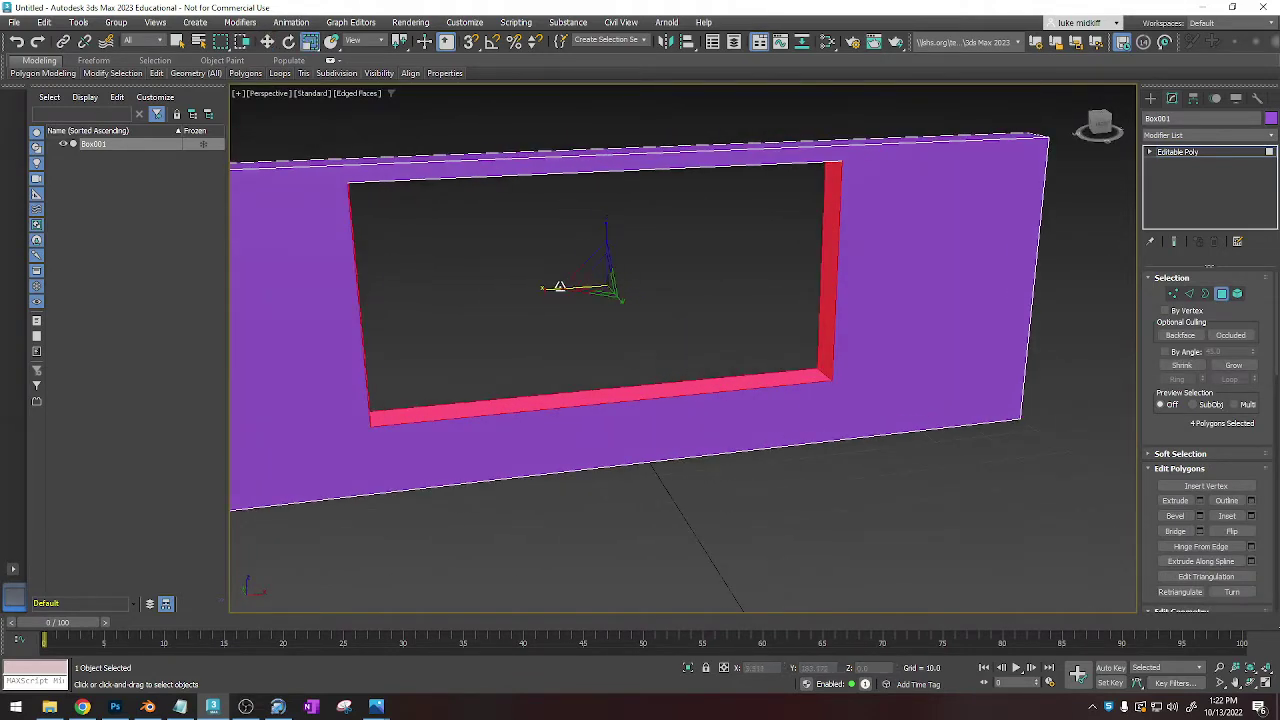
pyautogui.moveTo(555, 287); pyautogui.dragTo(543, 288)
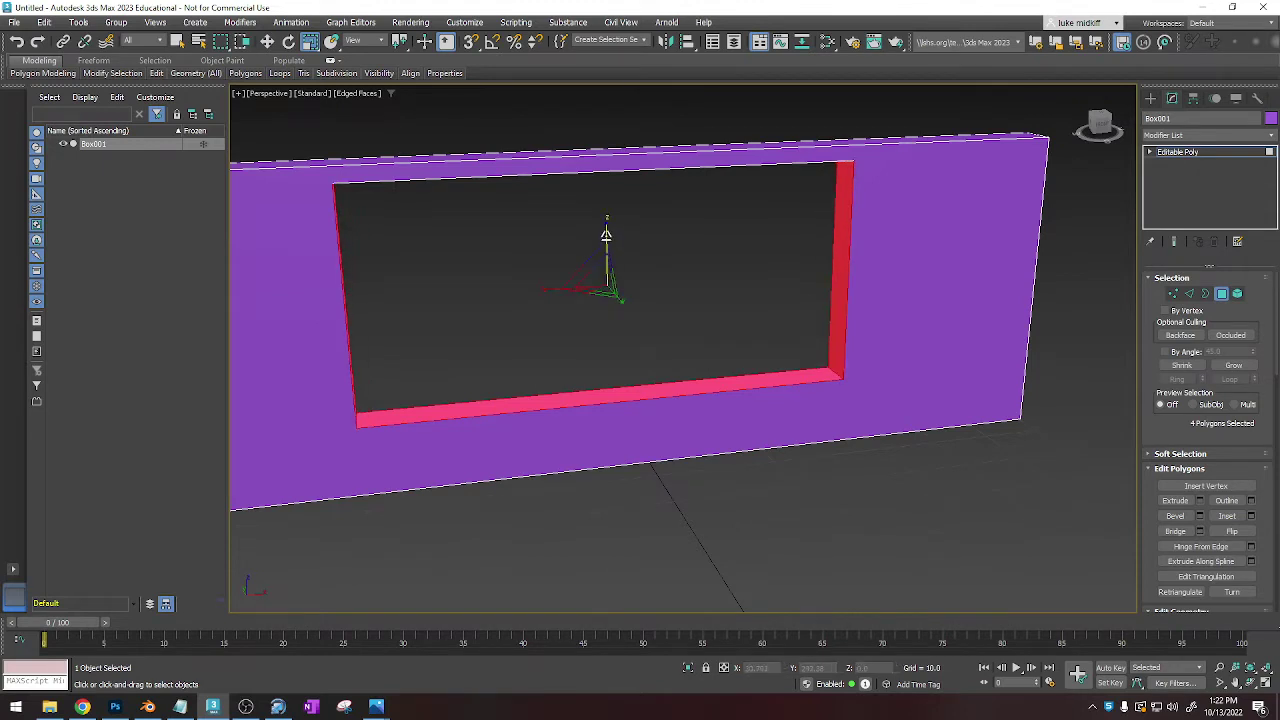
pyautogui.moveTo(605, 234); pyautogui.dragTo(608, 249)
pyautogui.press('w')
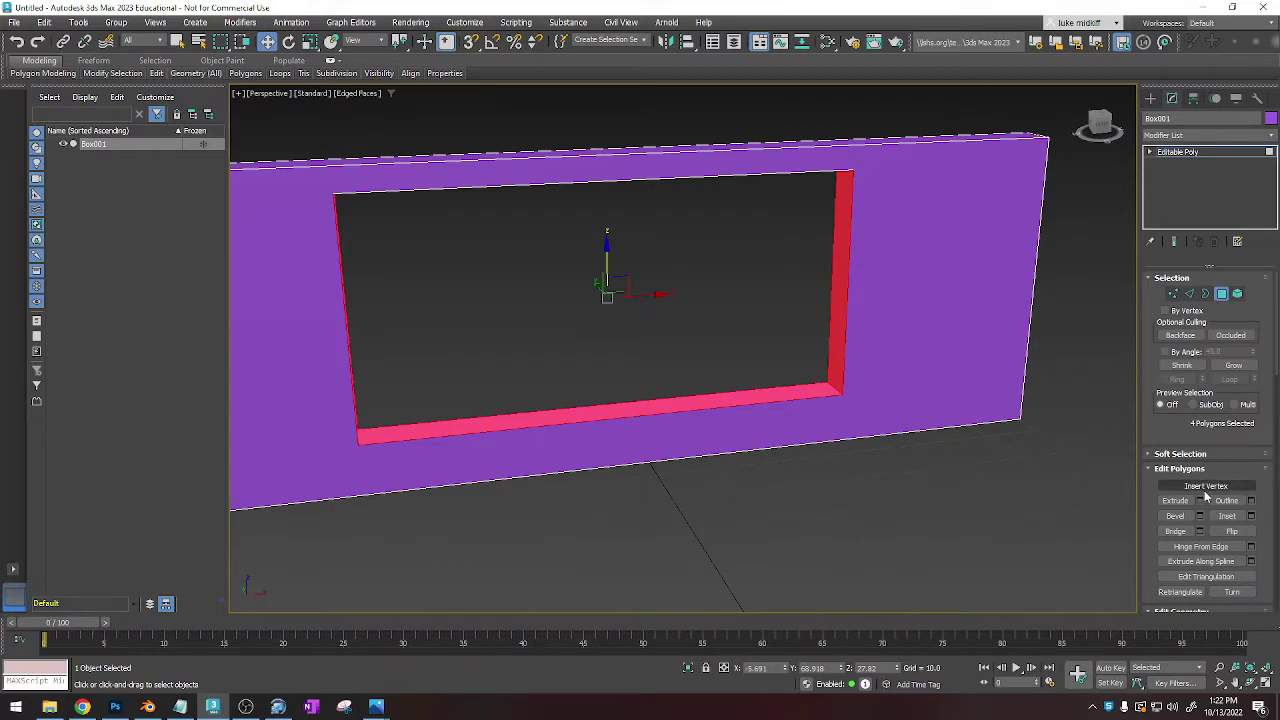
pyautogui.hotkey('shift', 'e')
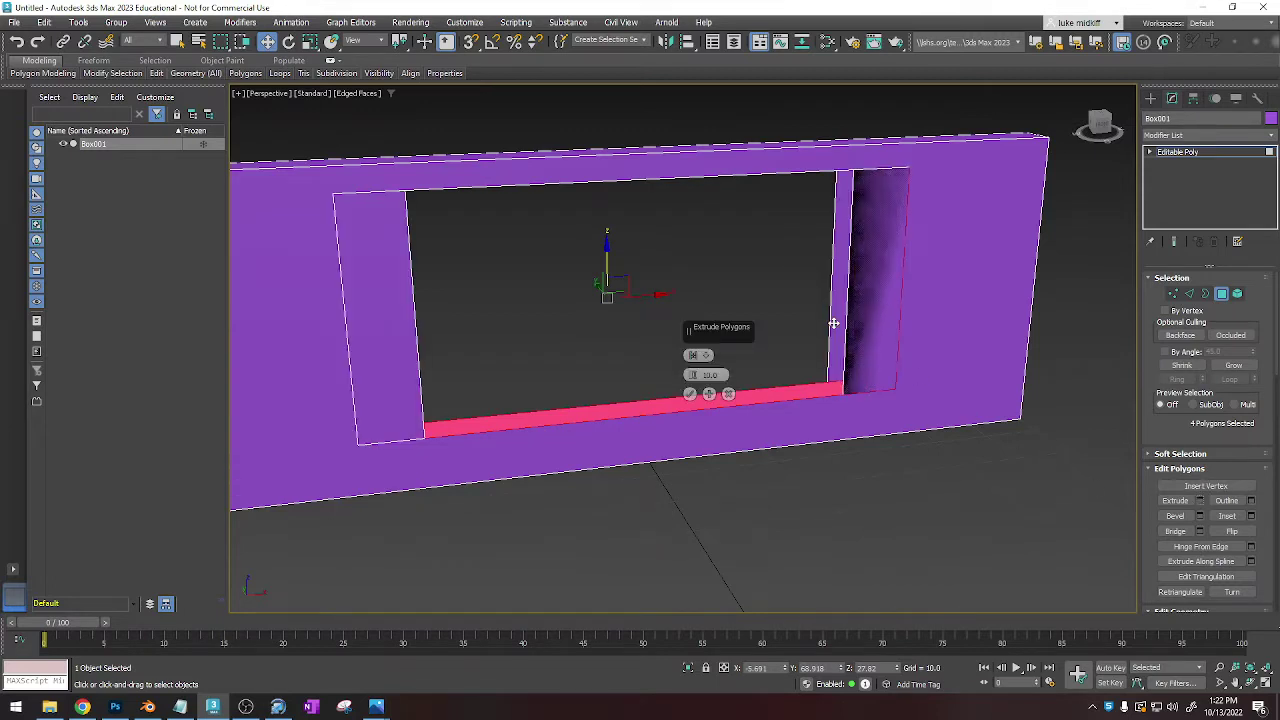
pyautogui.click(713, 357)
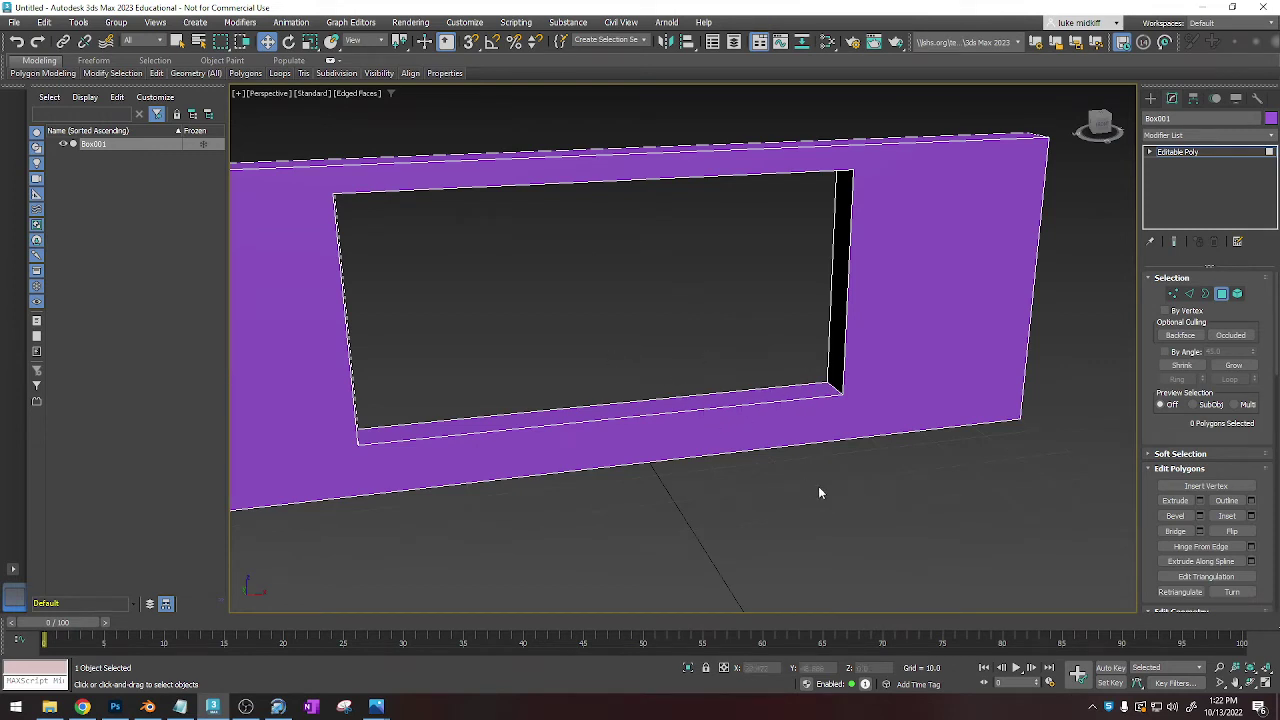
pyautogui.hotkey('ctrl', 'z')
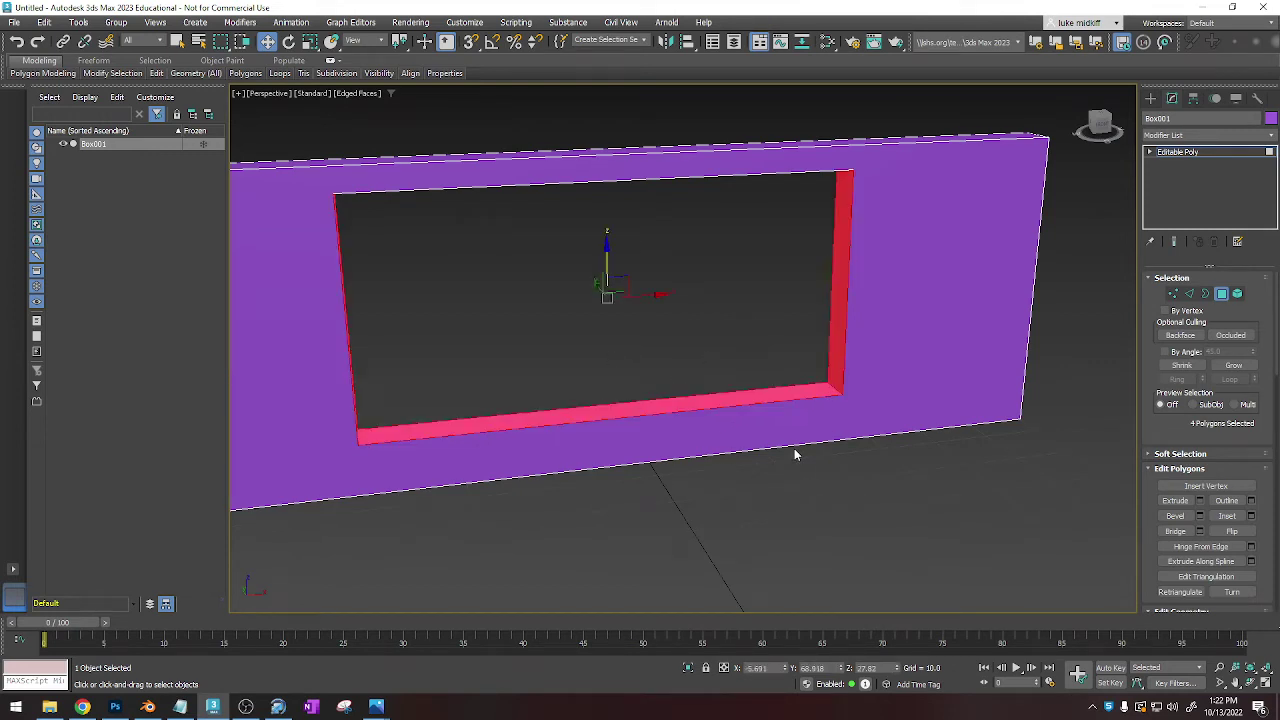
# Extrude the opening's four inner polygons inward along their local normals by about 1.24 to form a frame.
pyautogui.click(1200, 501)
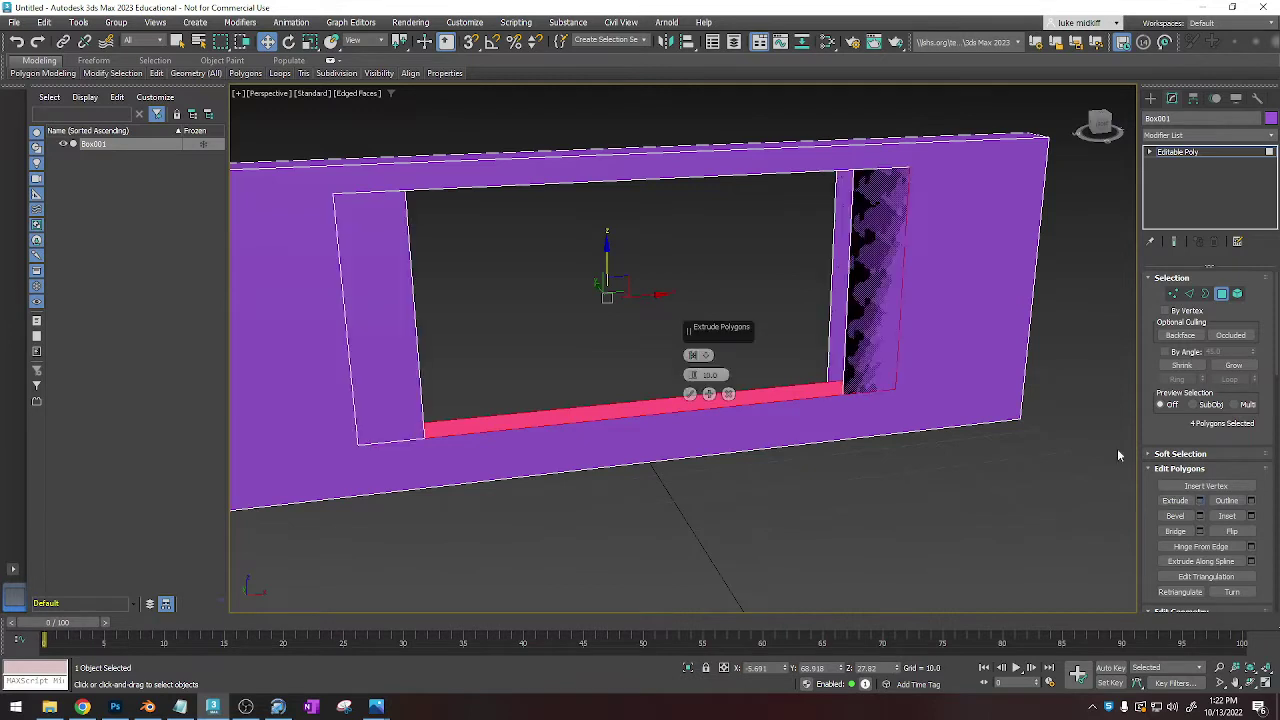
pyautogui.click(704, 356)
pyautogui.click(712, 380)
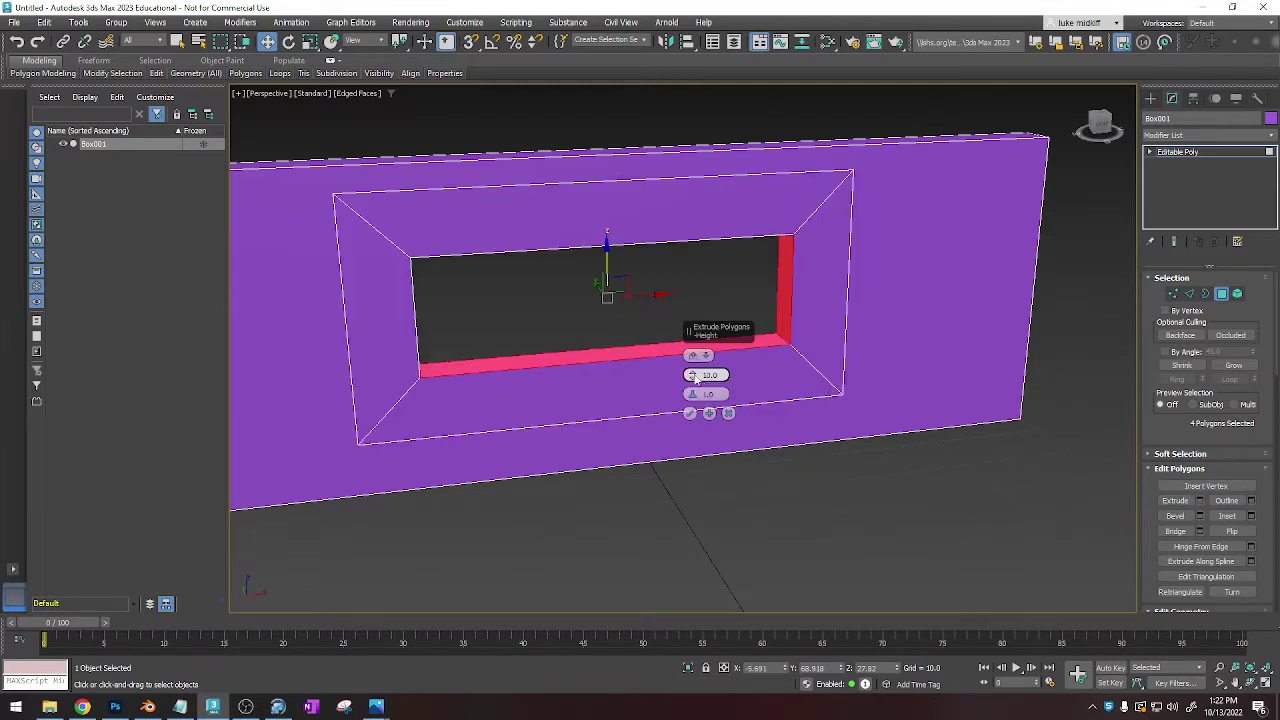
pyautogui.rightClick(695, 377)
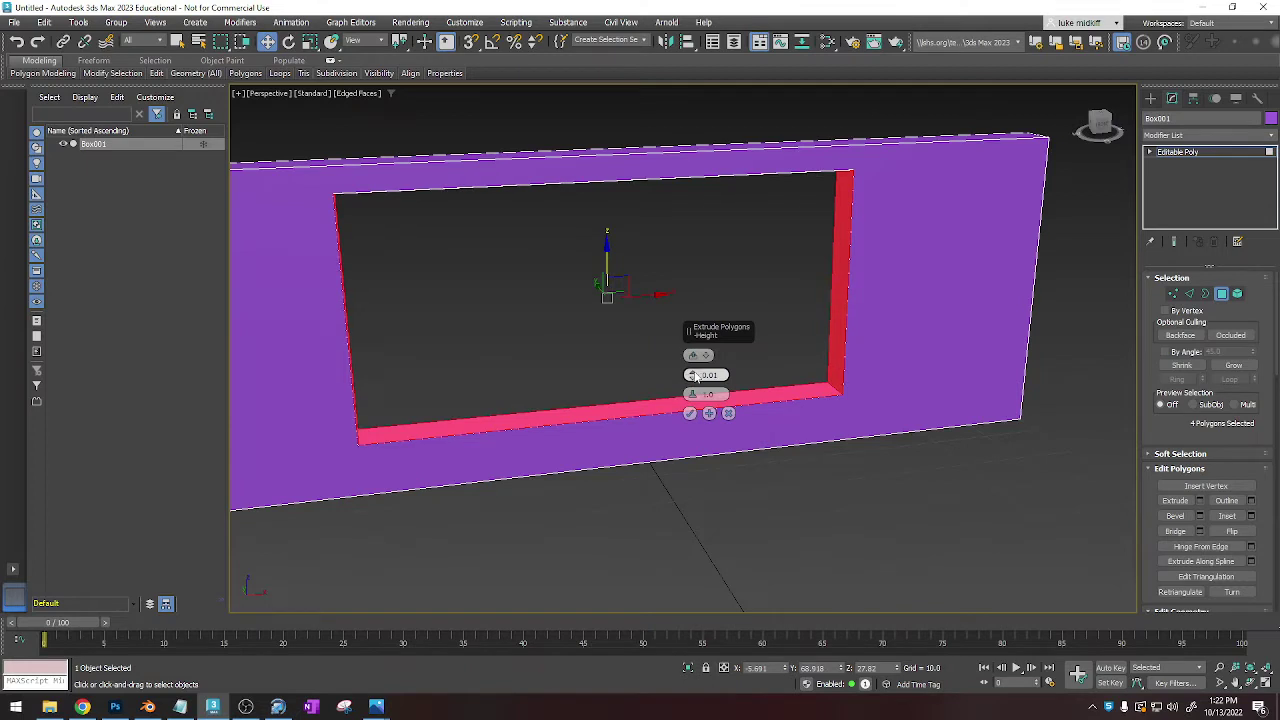
pyautogui.moveTo(697, 376); pyautogui.dragTo(689, 363)
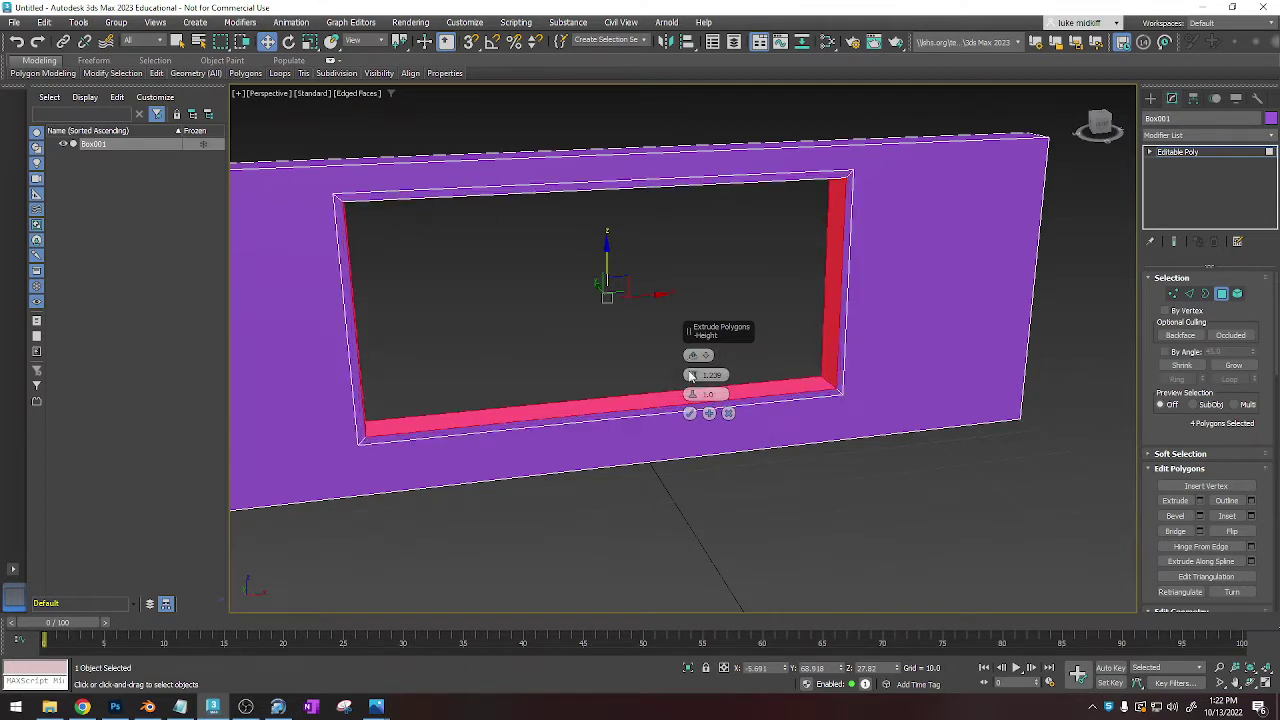
pyautogui.click(690, 414)
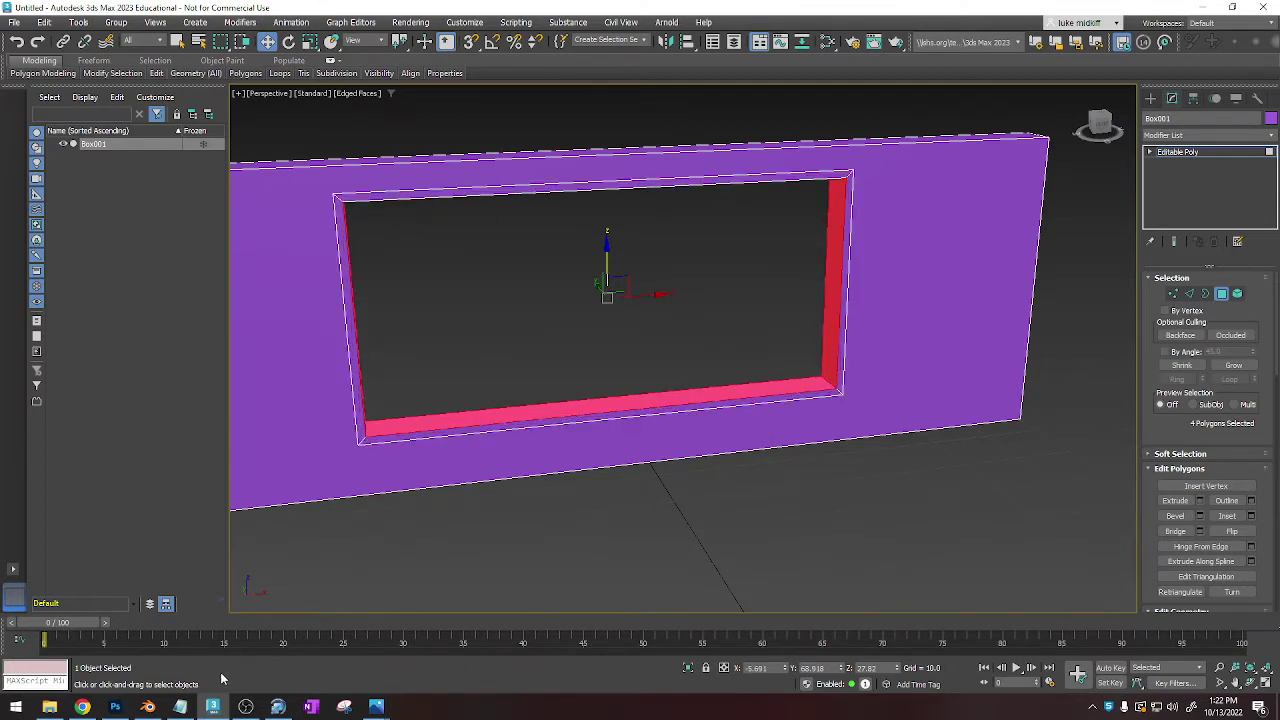
# Check the DiningRoom.jpeg reference in the browser and lower the opening's eight bottom vertices by about 7.4 on Z.
pyautogui.click(85, 707)
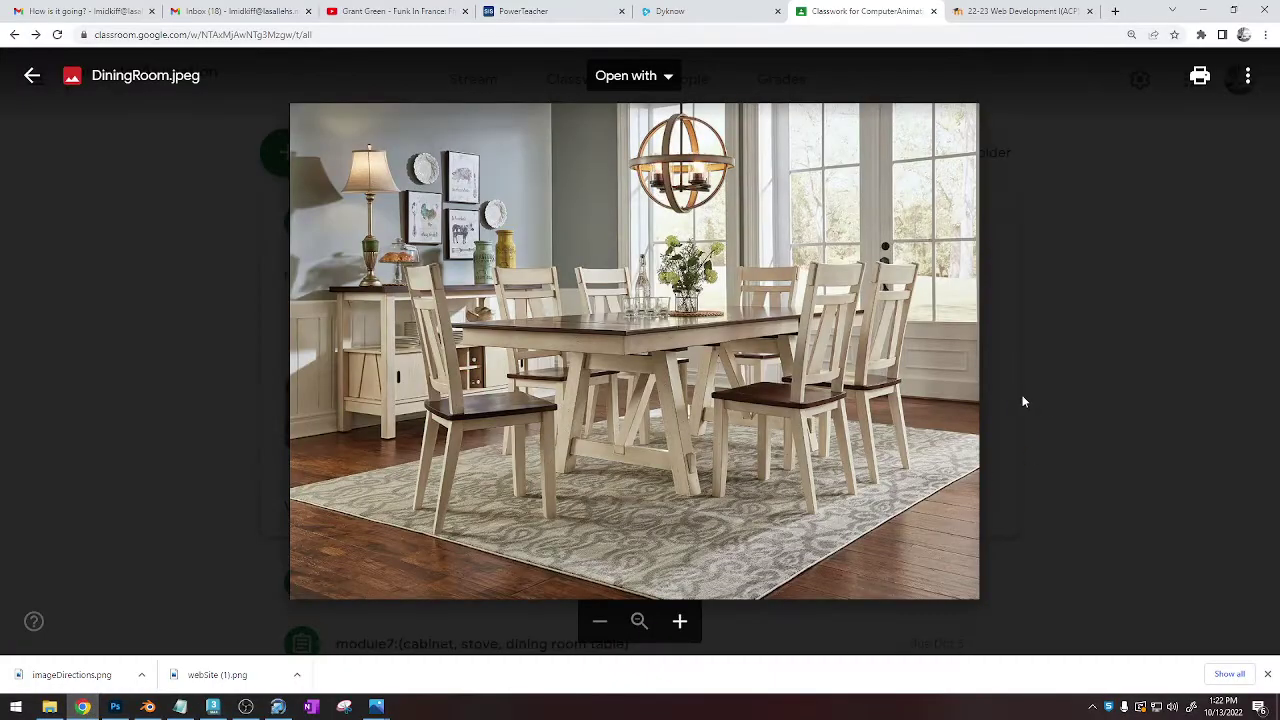
pyautogui.click(1203, 11)
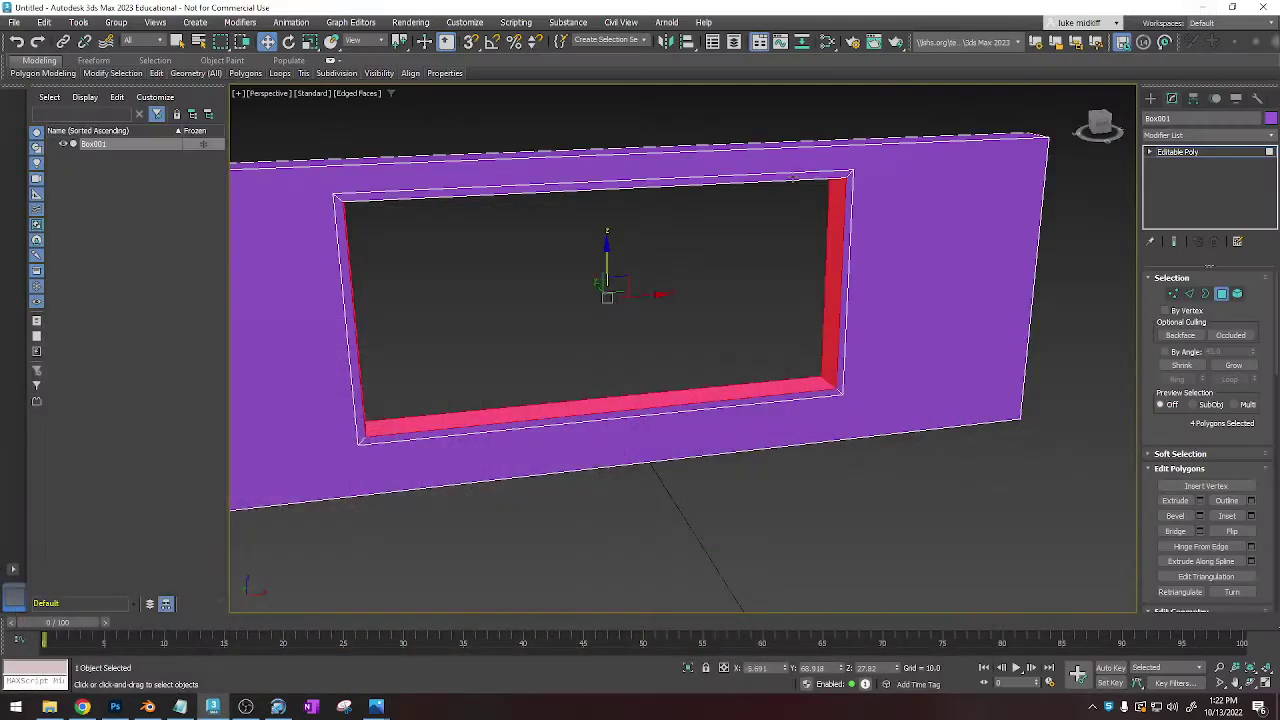
pyautogui.click(1173, 293)
pyautogui.keyDown('alt'); pyautogui.moveTo(1040, 310); pyautogui.dragTo(999, 255, button='middle'); pyautogui.keyUp('alt')
pyautogui.moveTo(383, 387); pyautogui.dragTo(384, 386)
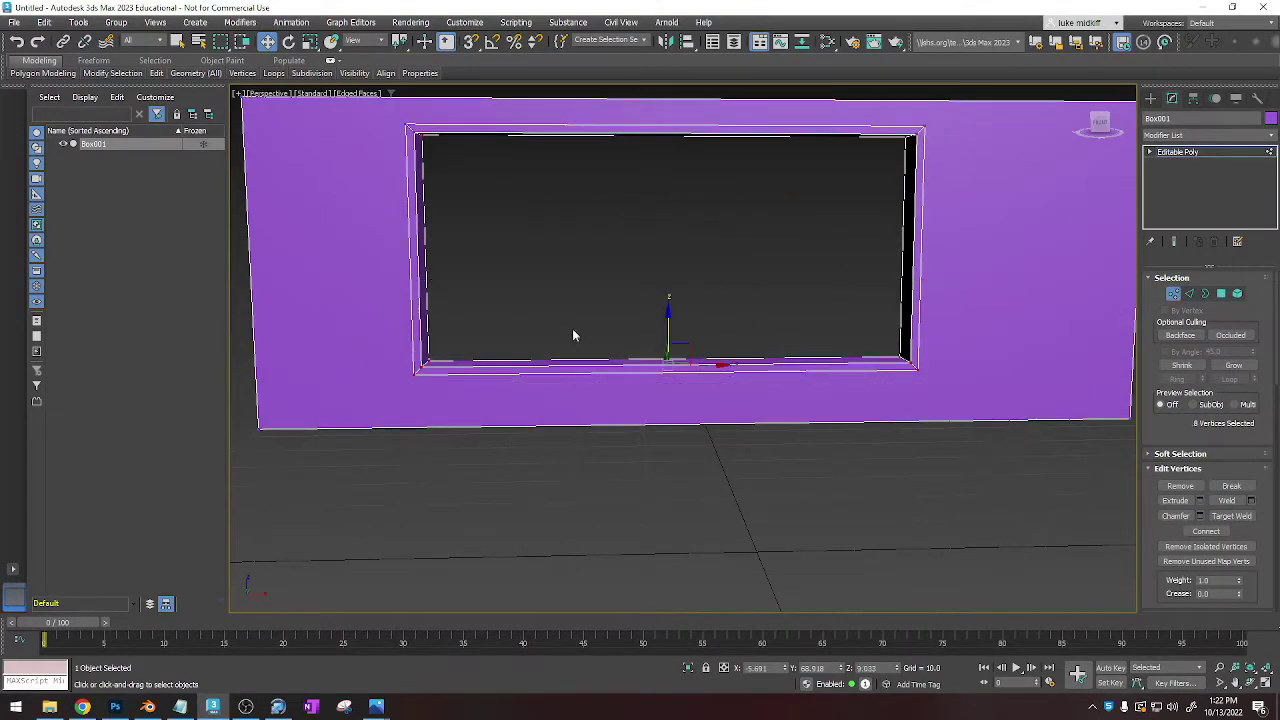
pyautogui.moveTo(668, 316); pyautogui.dragTo(677, 360)
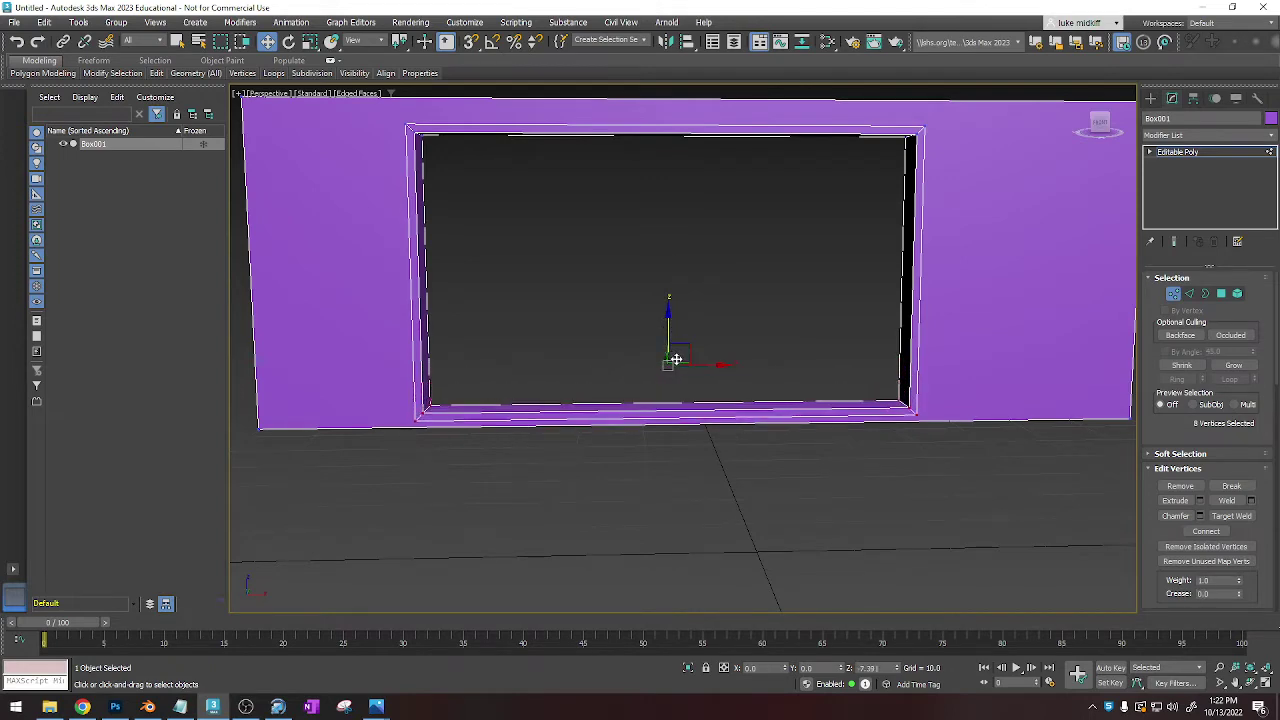
pyautogui.click(1174, 294)
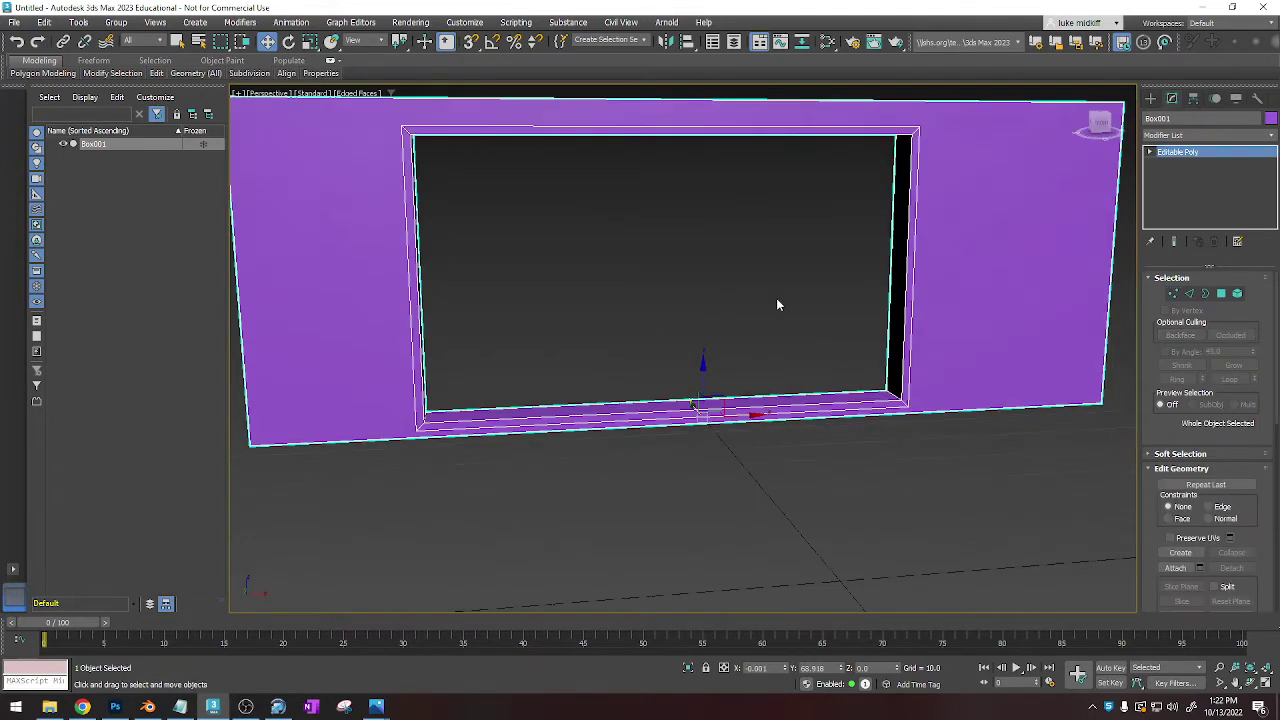
pyautogui.moveTo(776, 298)
pyautogui.keyDown('alt'); pyautogui.mouseDown(button='middle')
pyautogui.moveTo(863, 320)
pyautogui.moveTo(776, 305)
pyautogui.mouseUp(button='middle'); pyautogui.keyUp('alt')
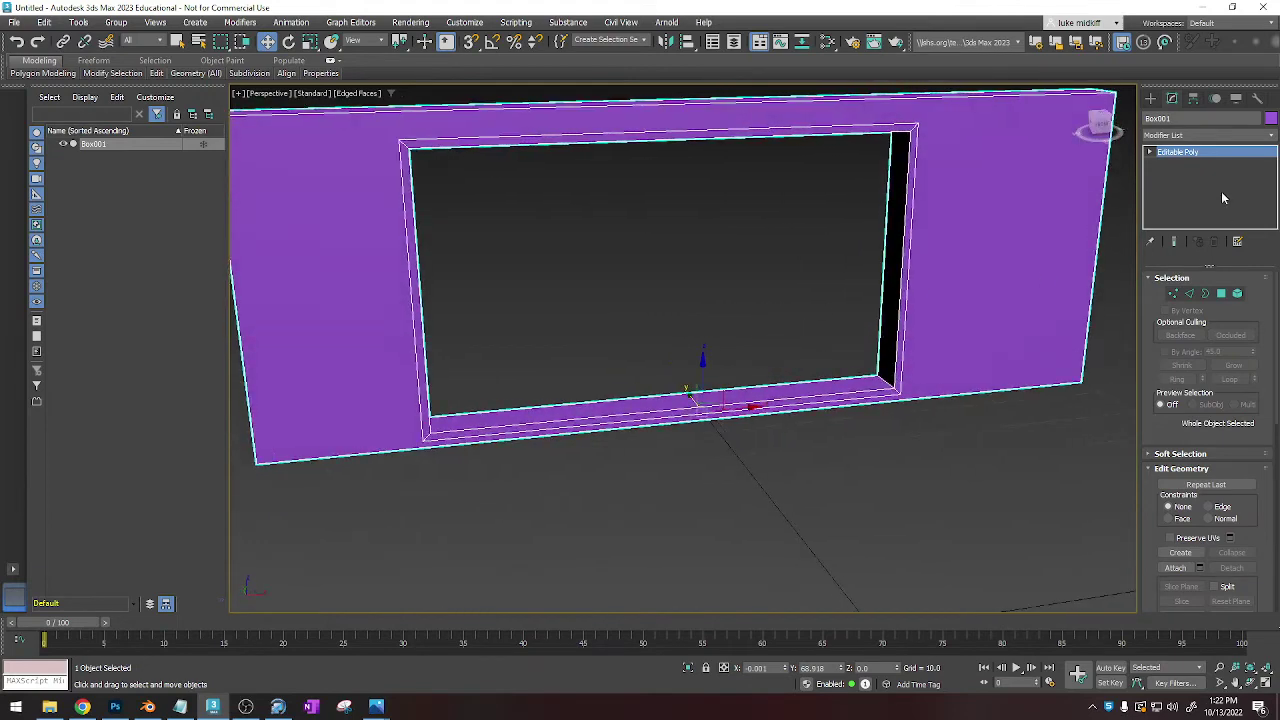
pyautogui.keyDown('alt'); pyautogui.moveTo(938, 343); pyautogui.dragTo(944, 309, button='middle'); pyautogui.keyUp('alt')
pyautogui.click(1190, 294)
pyautogui.moveTo(828, 316); pyautogui.dragTo(826, 316)
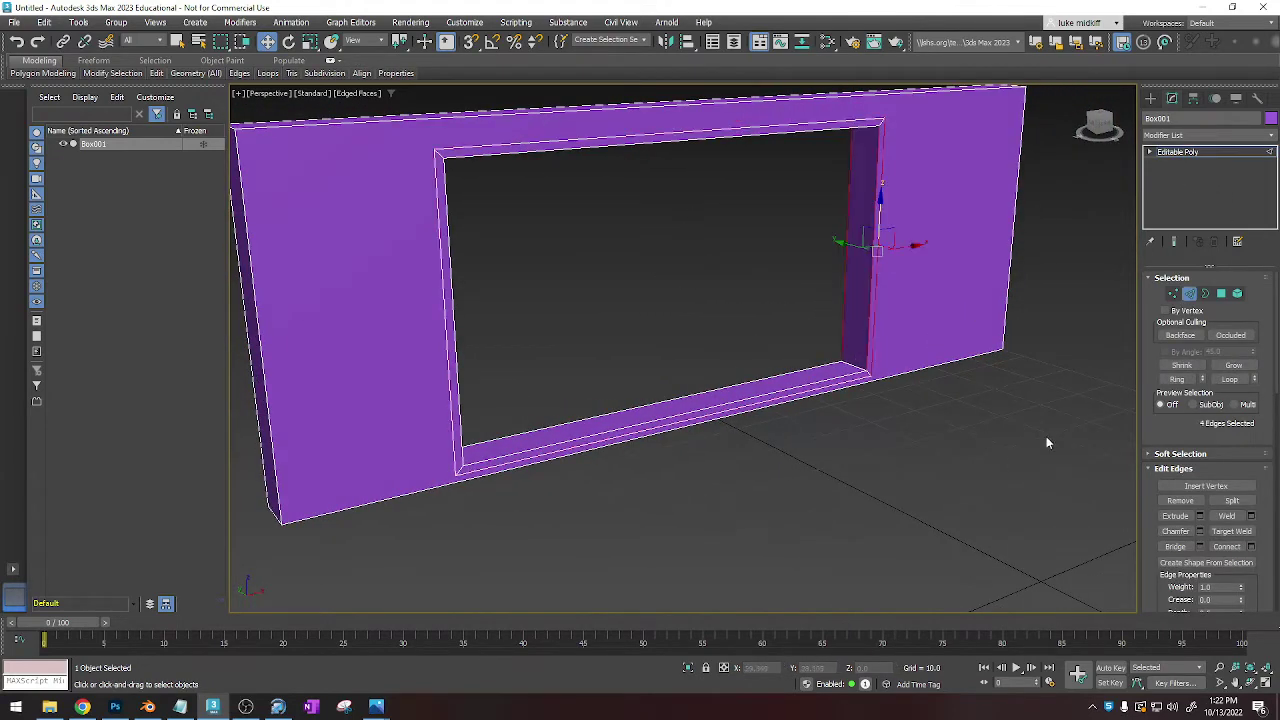
pyautogui.click(1190, 295)
# Create a tall Box primitive in front of the opening, with a base about 6.6 long and 4.6 wide.
pyautogui.click(1151, 99)
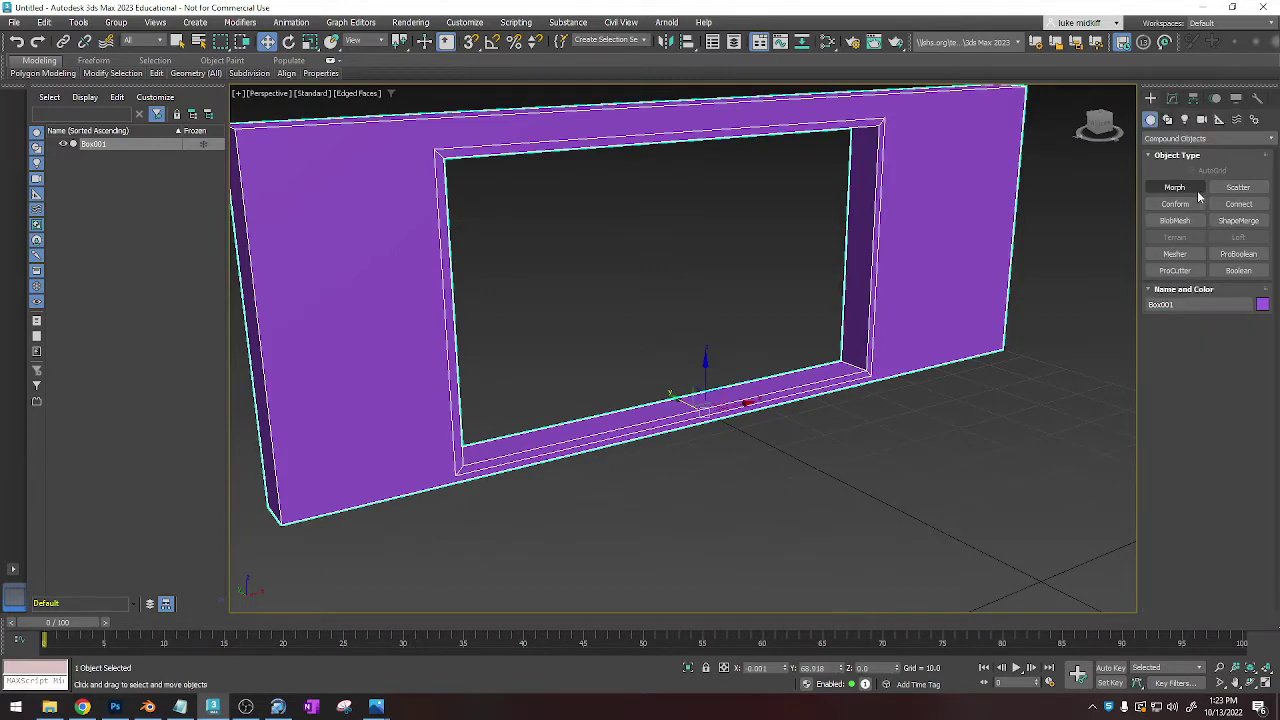
pyautogui.click(1205, 138)
pyautogui.click(1195, 149)
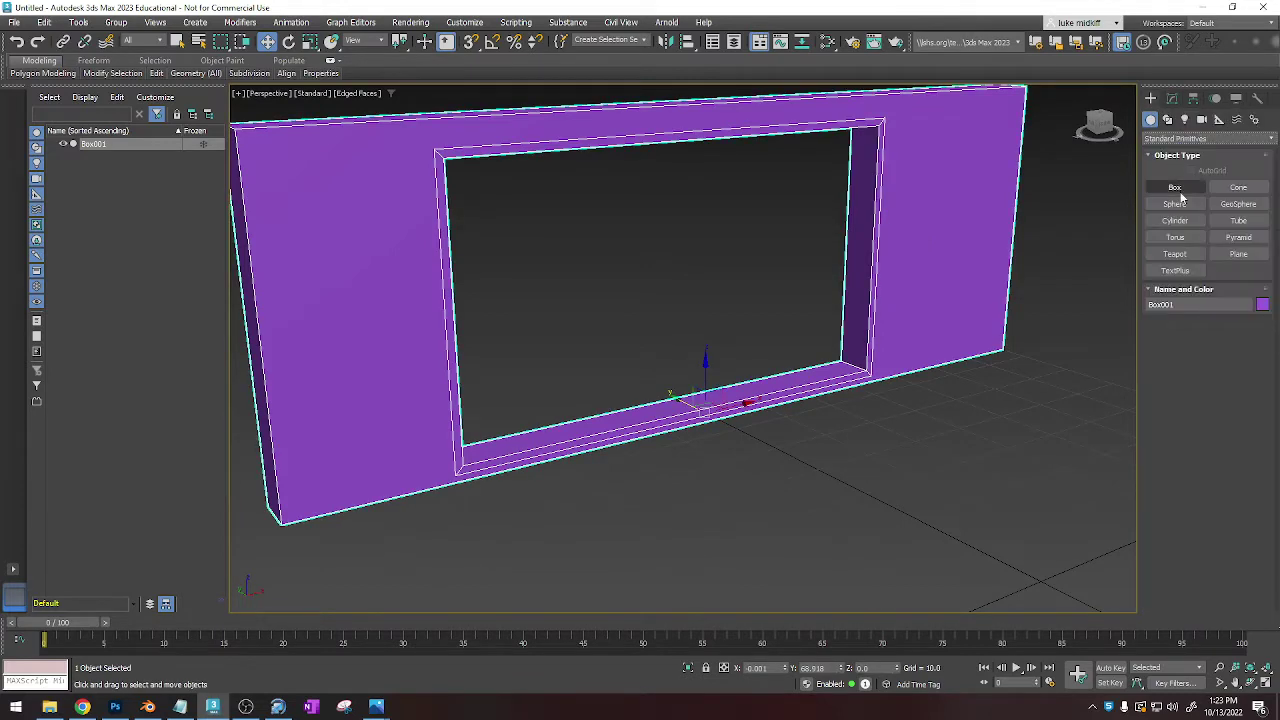
pyautogui.click(1175, 187)
pyautogui.scroll(-5, 957, 358)
pyautogui.keyDown('alt'); pyautogui.moveTo(957, 358); pyautogui.dragTo(808, 411, button='middle'); pyautogui.keyUp('alt')
pyautogui.scroll(5, 791, 409)
pyautogui.moveTo(775, 411); pyautogui.dragTo(788, 415)
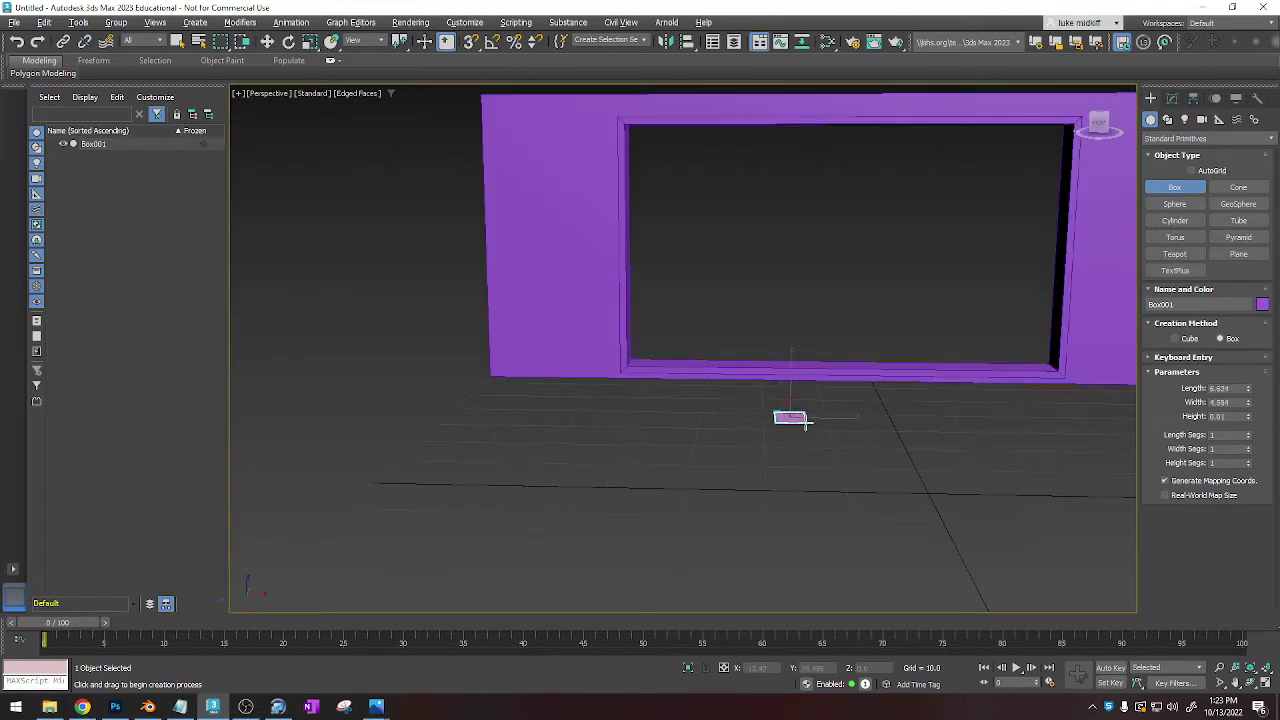
pyautogui.click(817, 137)
# Move the tall box into the wall opening as a vertical post and raise it to about 1.35 on Z.
pyautogui.moveTo(811, 403)
pyautogui.keyDown('alt'); pyautogui.mouseDown(button='middle')
pyautogui.moveTo(929, 419)
pyautogui.moveTo(914, 420)
pyautogui.mouseUp(button='middle'); pyautogui.keyUp('alt')
pyautogui.rightClick(838, 419)
pyautogui.moveTo(765, 403); pyautogui.dragTo(631, 391)
pyautogui.press('r')
pyautogui.press('w')
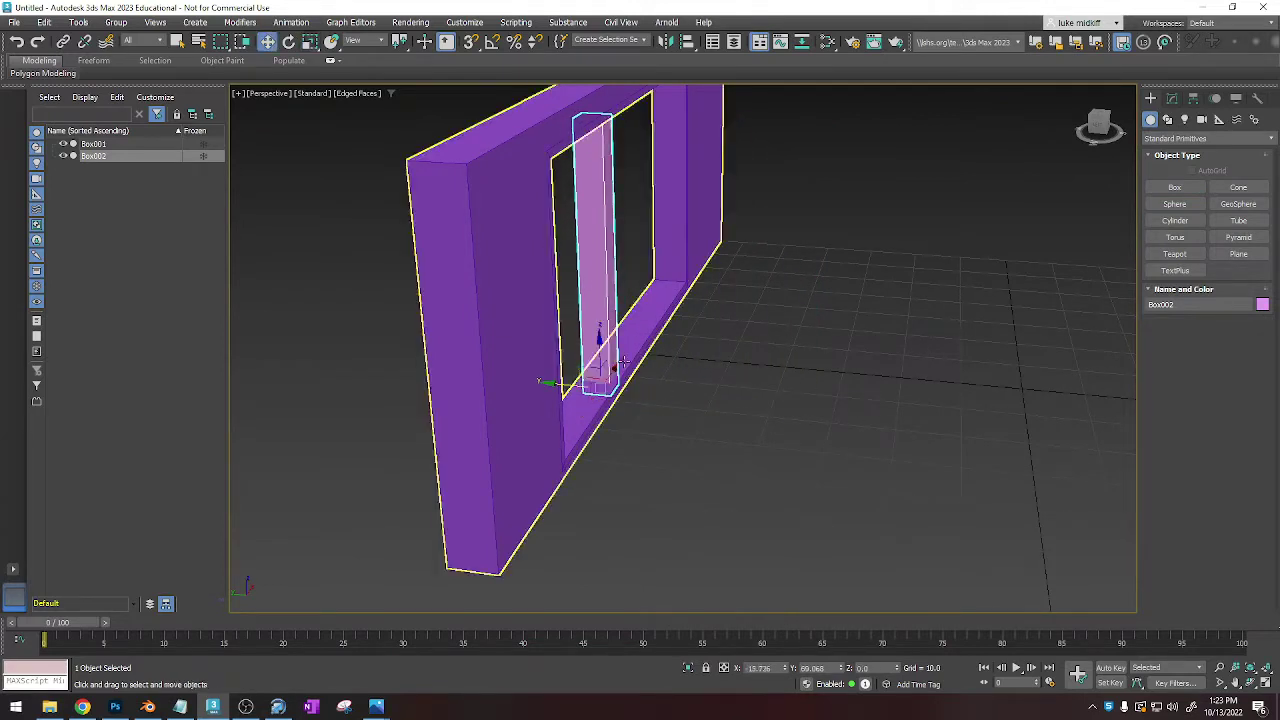
pyautogui.moveTo(601, 349); pyautogui.dragTo(601, 341)
pyautogui.keyDown('alt'); pyautogui.moveTo(603, 345); pyautogui.dragTo(522, 352, button='middle'); pyautogui.keyUp('alt')
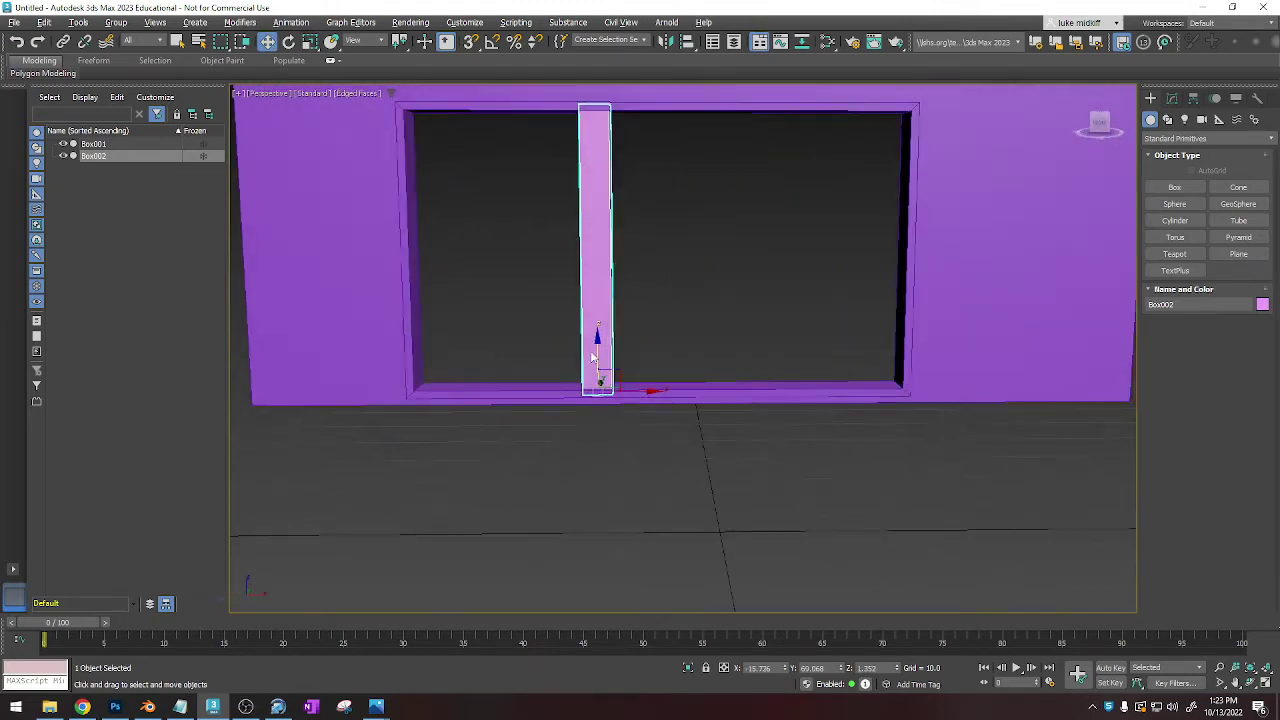
# Check the DiningRoom.jpeg reference in the browser and scale the vertical post narrower along X.
pyautogui.click(82, 707)
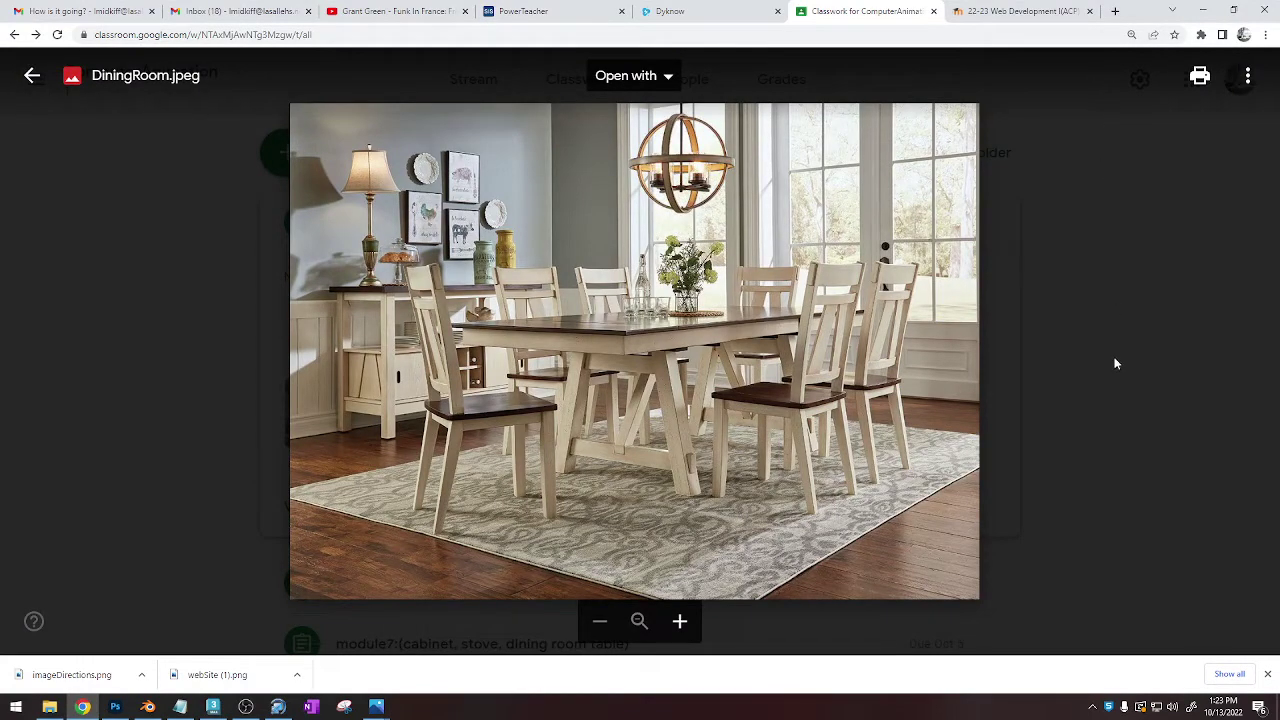
pyautogui.click(1205, 12)
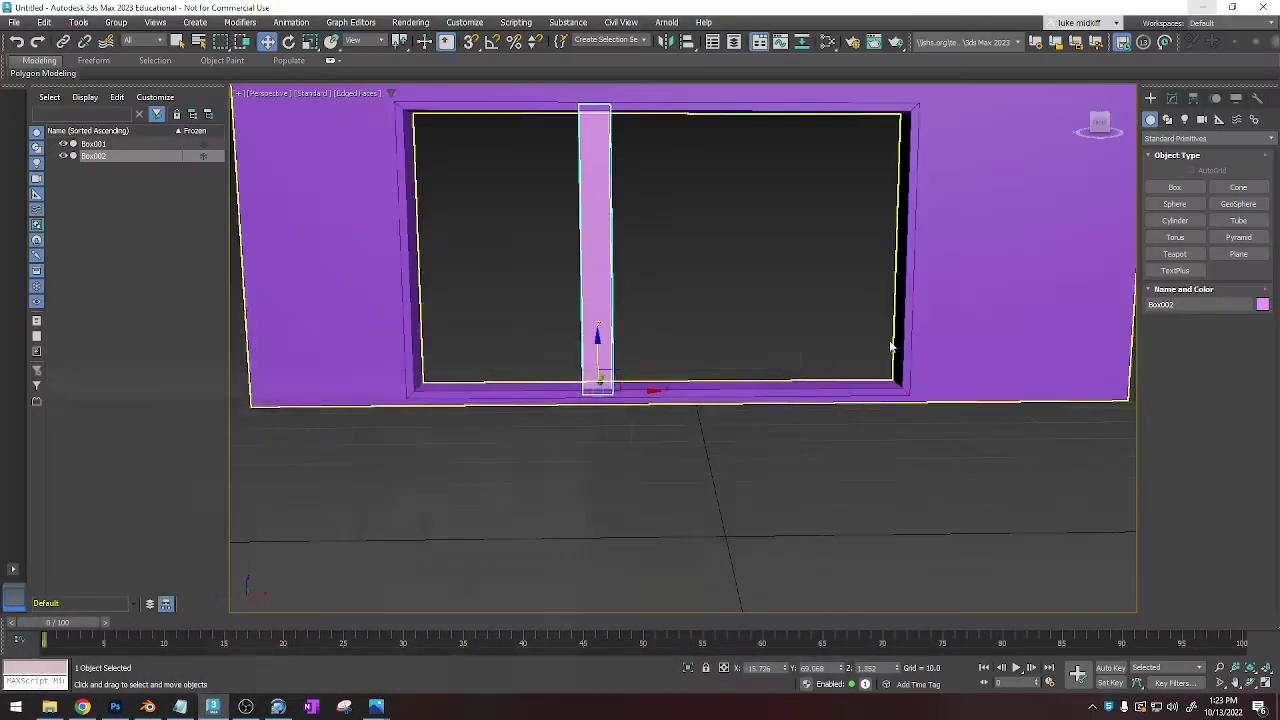
pyautogui.press('r')
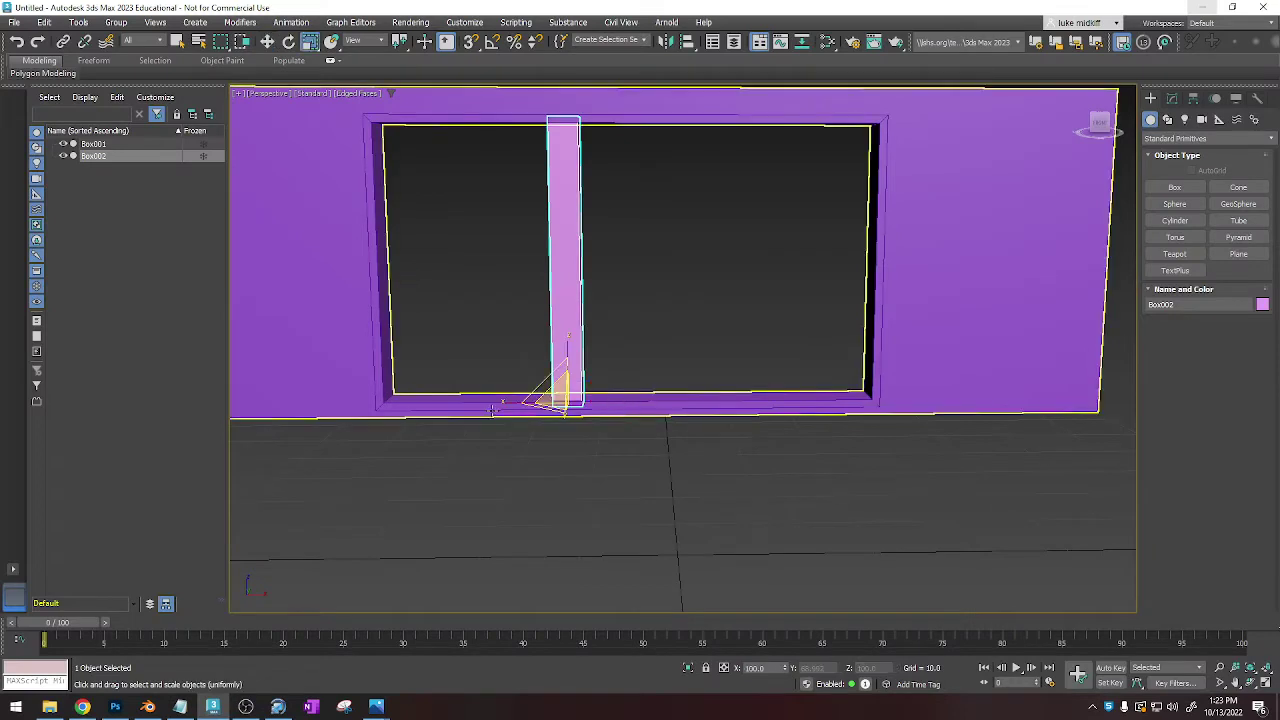
pyautogui.moveTo(502, 401)
pyautogui.mouseDown()
pyautogui.moveTo(806, 403)
pyautogui.moveTo(790, 408)
pyautogui.mouseUp()
# Shift the post left to about -21.3 on X, copy it to the opening's right side, and reselect the original.
pyautogui.press('w')
pyautogui.click(645, 408)
pyautogui.click(522, 248)
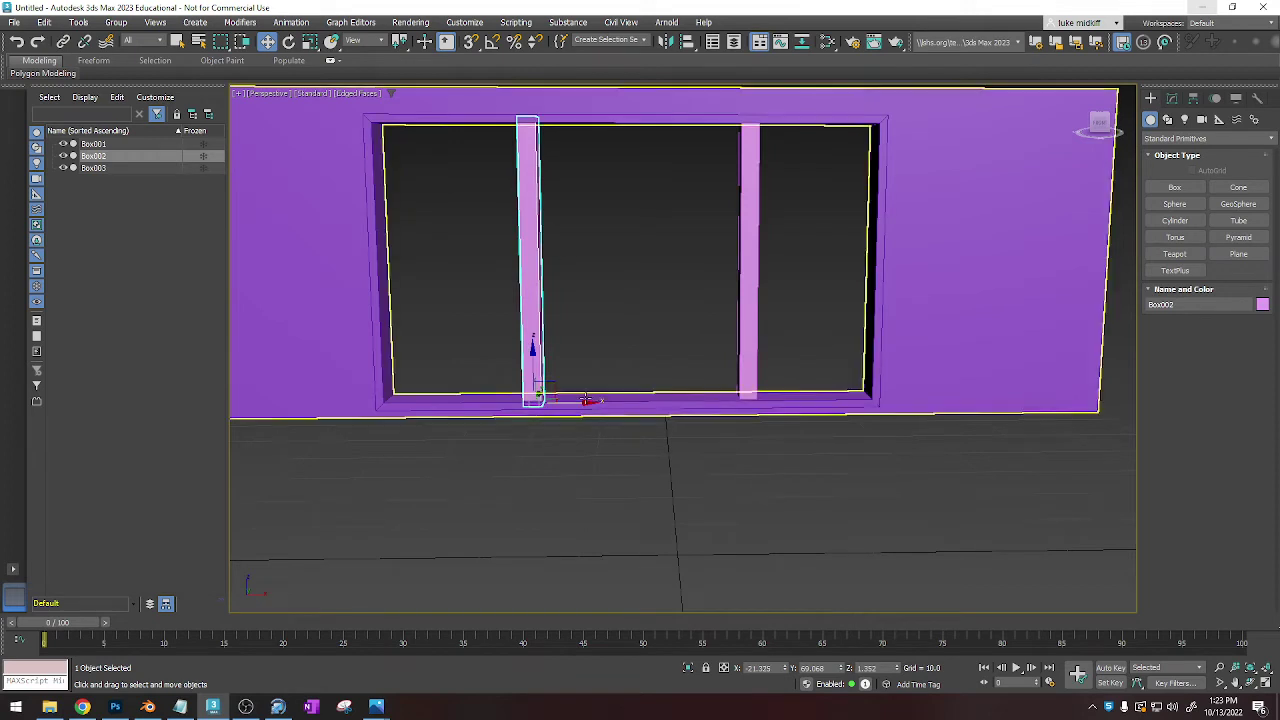
# Nudge the left post outward, copy it to the opening's centre at about -5.0 on X, and scale the copy narrower along X.
pyautogui.moveTo(585, 400); pyautogui.dragTo(575, 399)
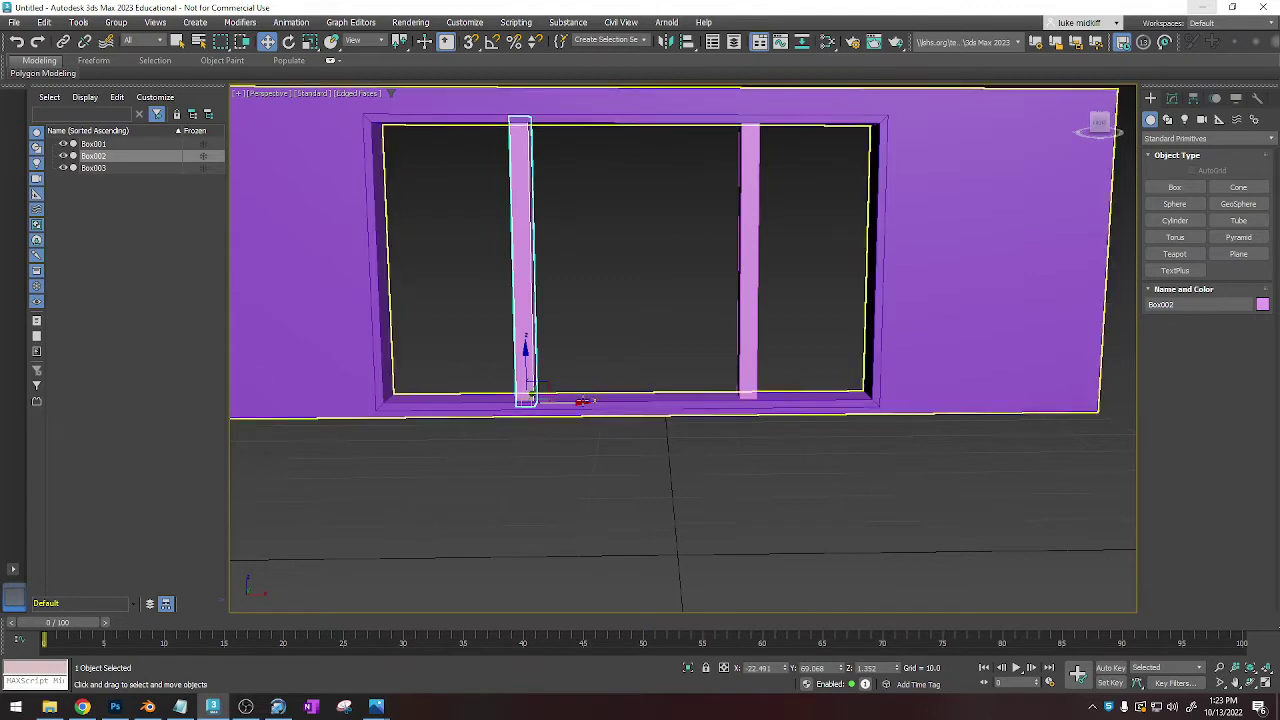
pyautogui.keyDown('shift'); pyautogui.moveTo(578, 401); pyautogui.dragTo(687, 401); pyautogui.keyUp('shift')
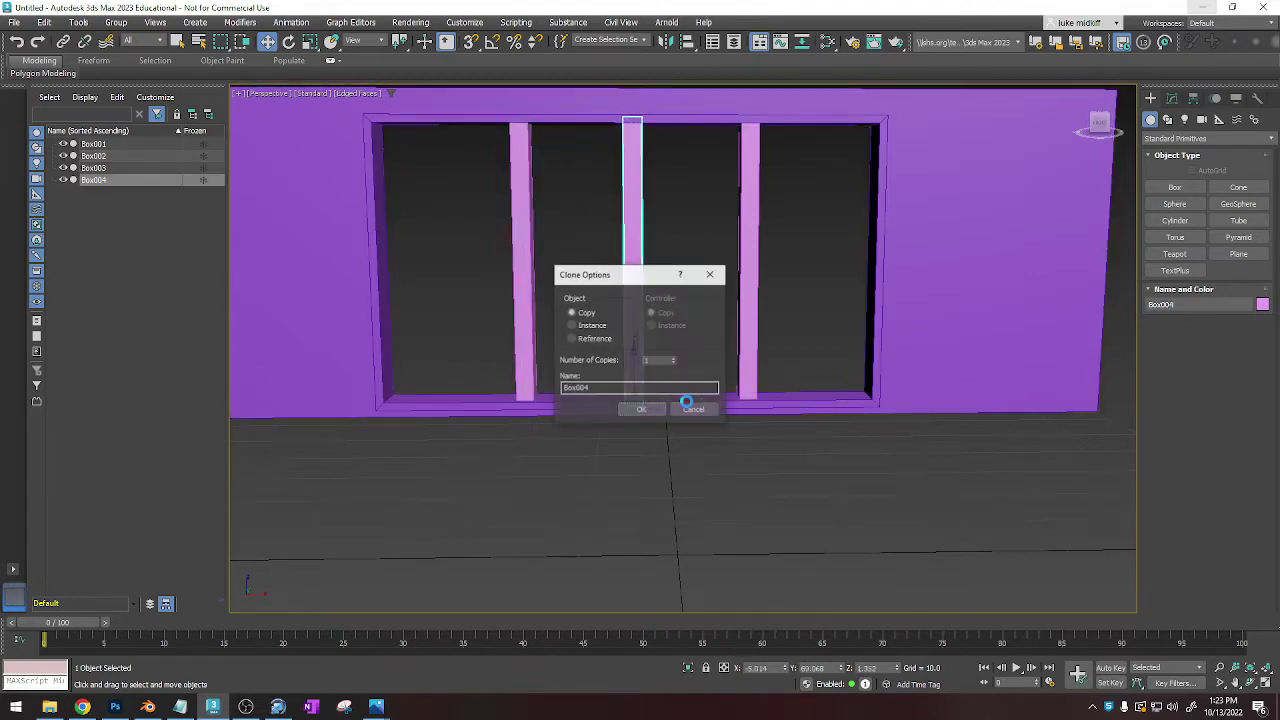
pyautogui.press('Return')
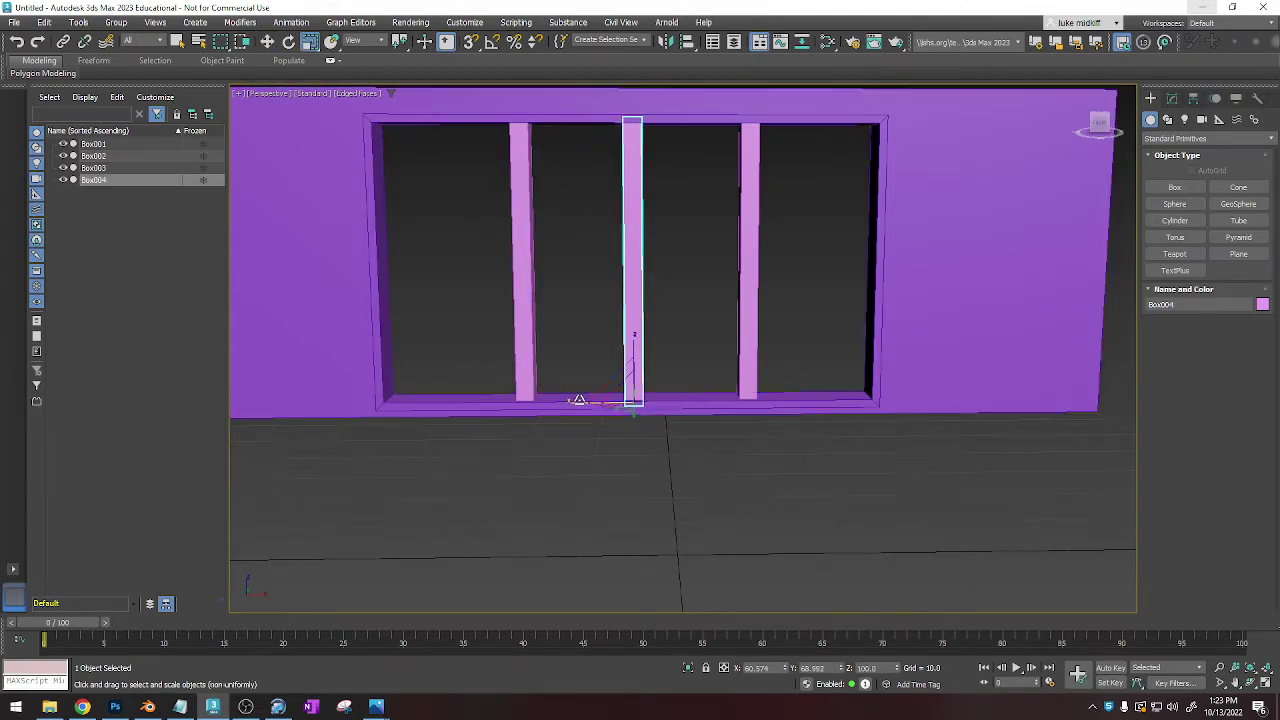
pyautogui.moveTo(580, 400); pyautogui.dragTo(676, 399)
# Copy the left post to about -16.2 on X and scale the copy down along Z into a short block at the base.
pyautogui.click(523, 370)
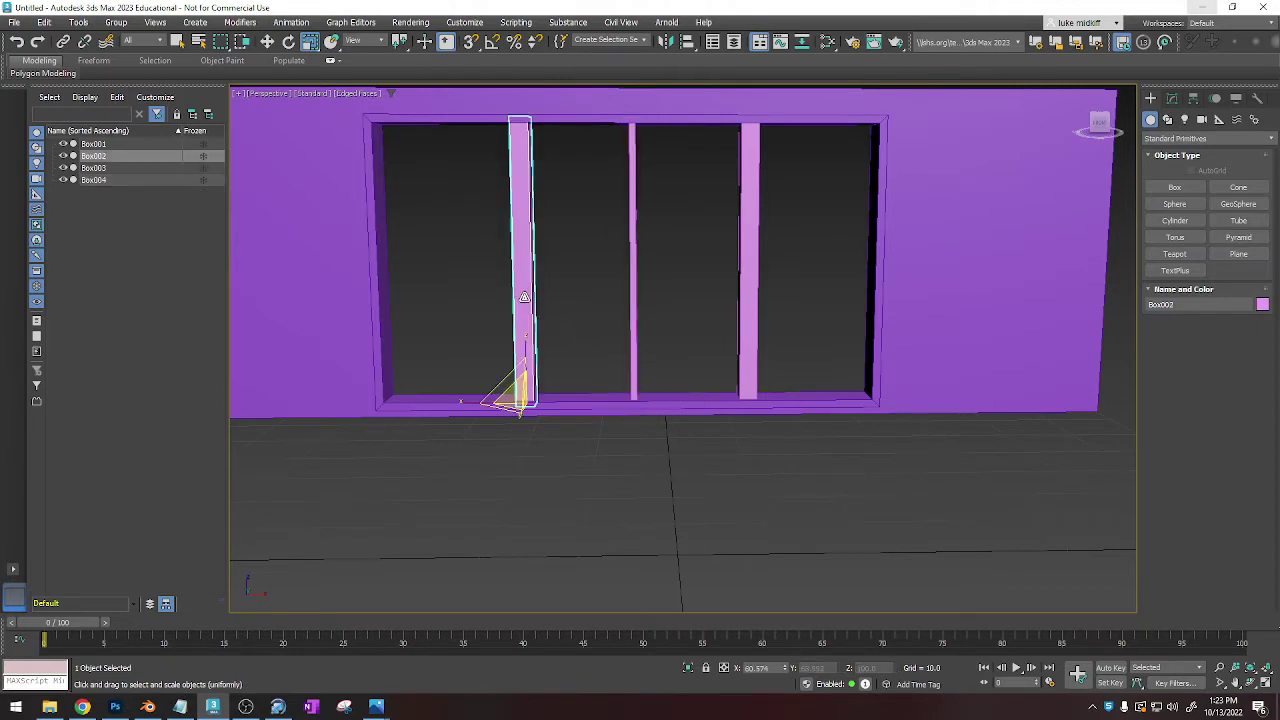
pyautogui.press('w')
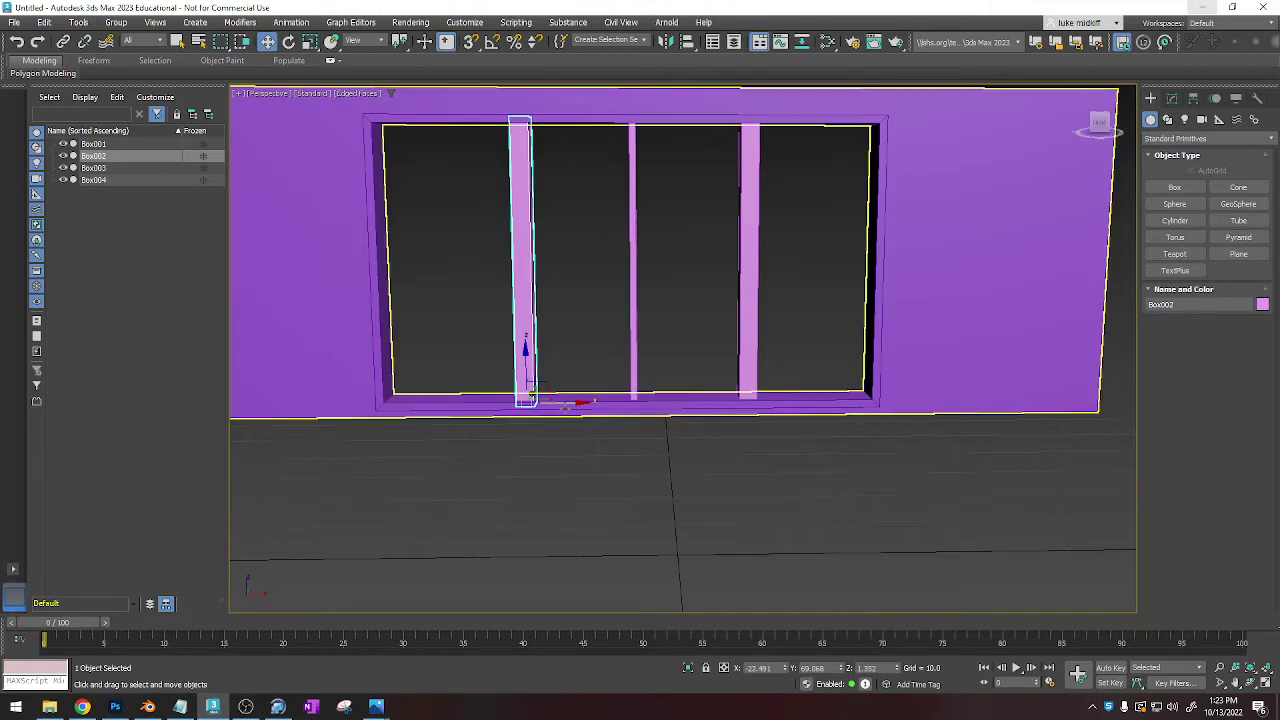
pyautogui.keyDown('shift'); pyautogui.moveTo(565, 404); pyautogui.dragTo(603, 401); pyautogui.keyUp('shift')
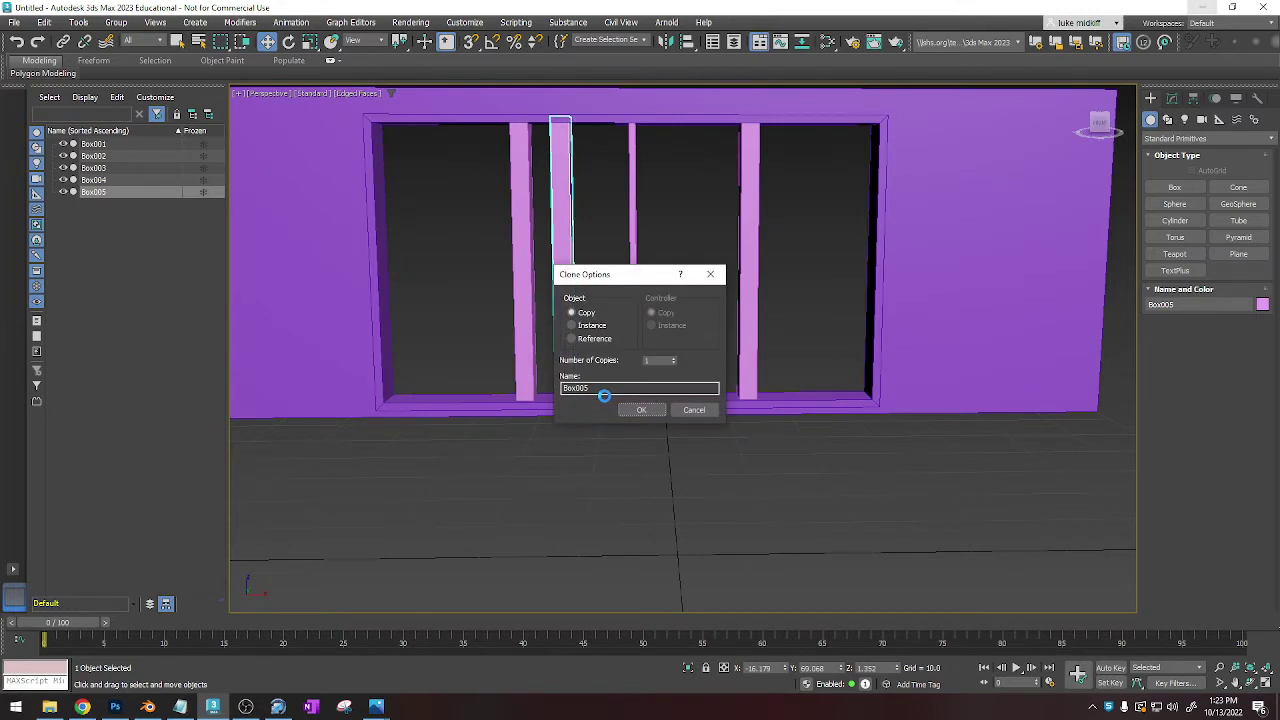
pyautogui.press('Return')
pyautogui.press('r')
pyautogui.moveTo(562, 343); pyautogui.dragTo(582, 584)
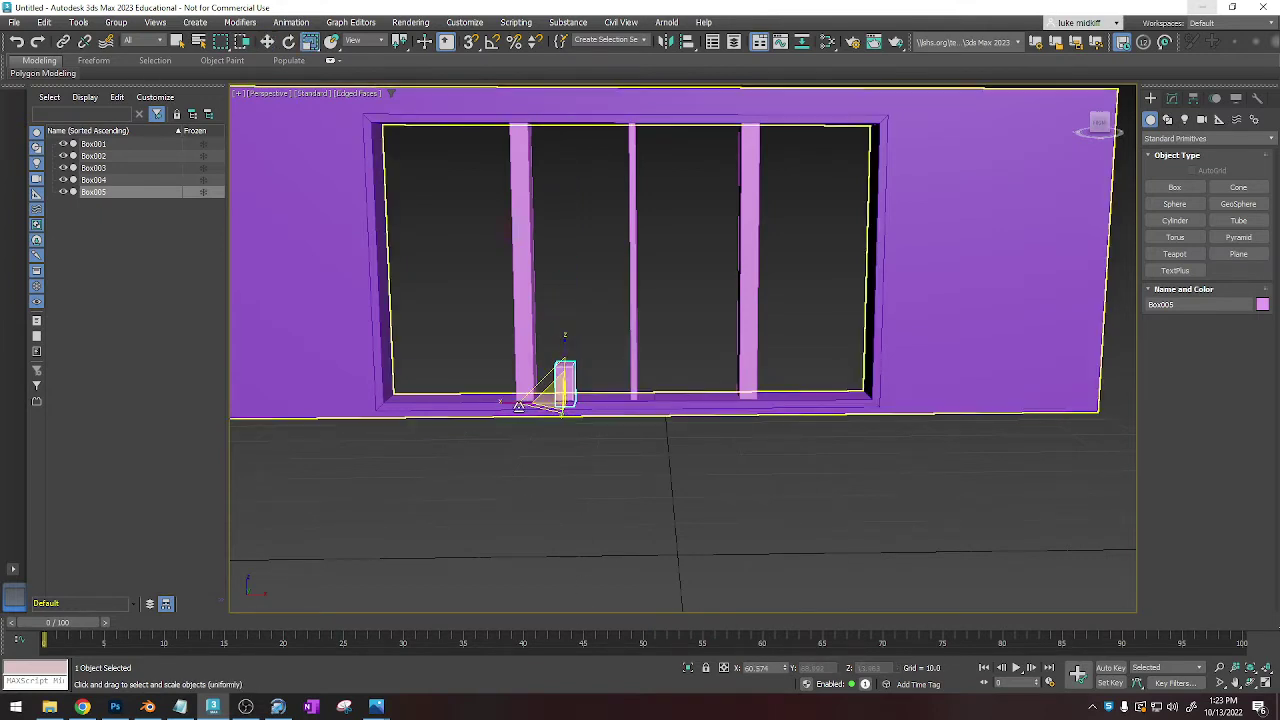
# Stretch the short block along X and centre it in the opening as a bottom rail spanning the full width.
pyautogui.moveTo(535, 400); pyautogui.dragTo(669, 214)
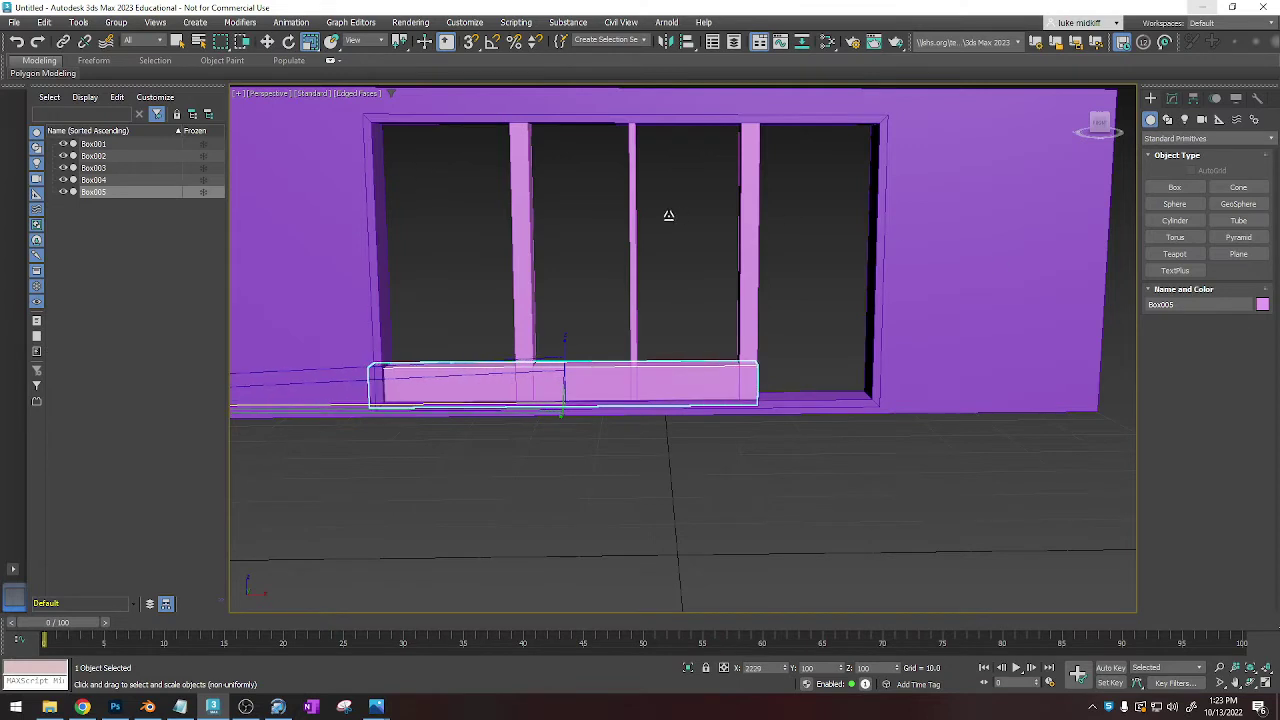
pyautogui.press('w')
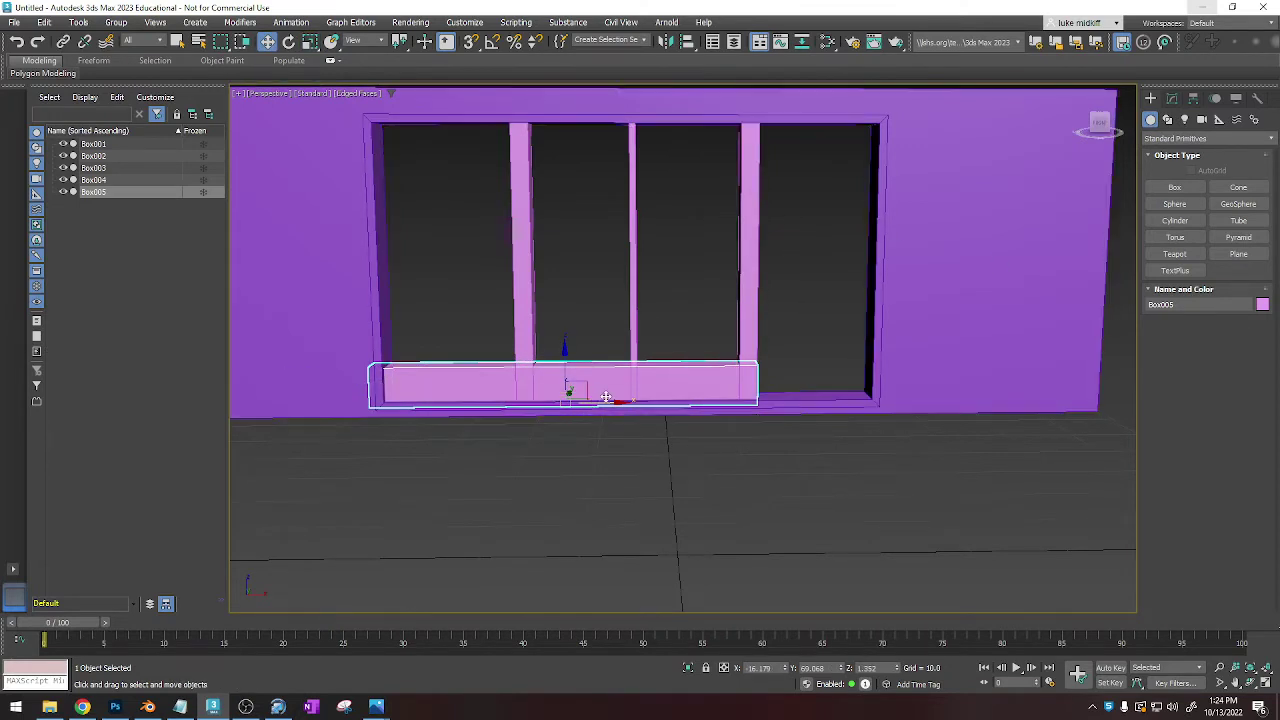
pyautogui.moveTo(606, 401); pyautogui.dragTo(570, 397)
pyautogui.press('r')
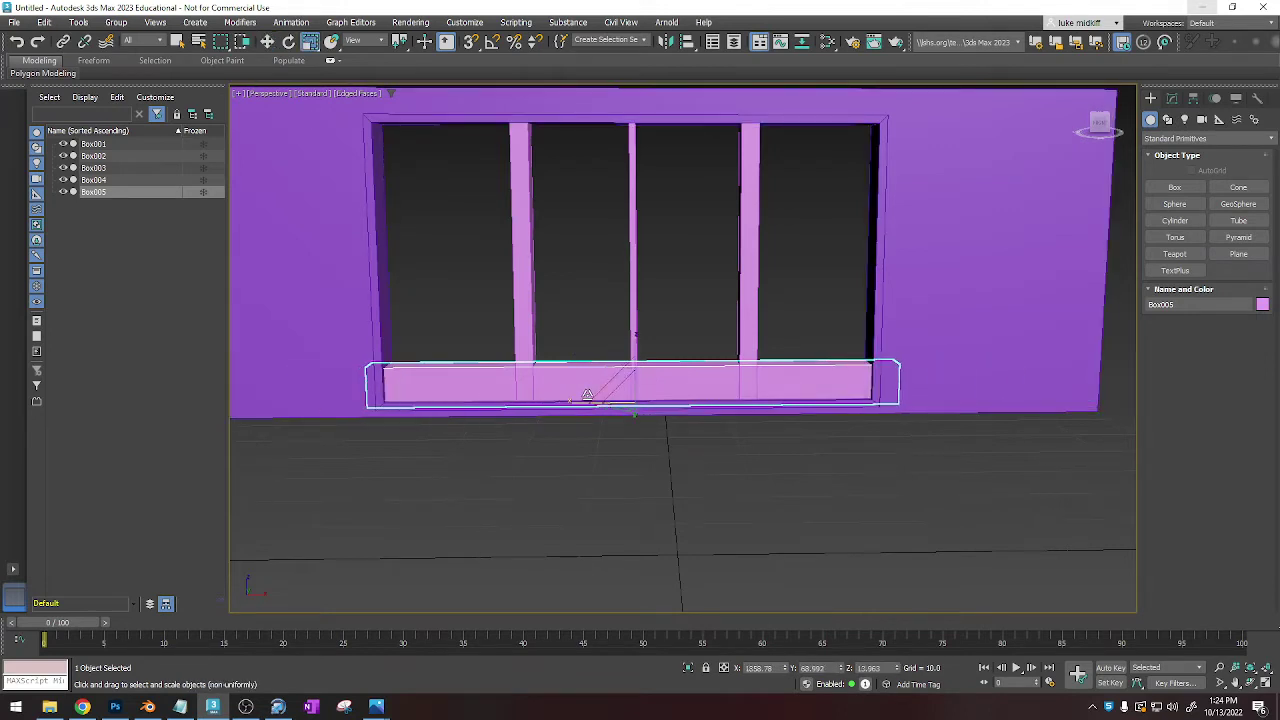
# Check the DiningRoom.jpeg reference in the browser and copy the narrow centre post to about -13.0 on X.
pyautogui.click(632, 250)
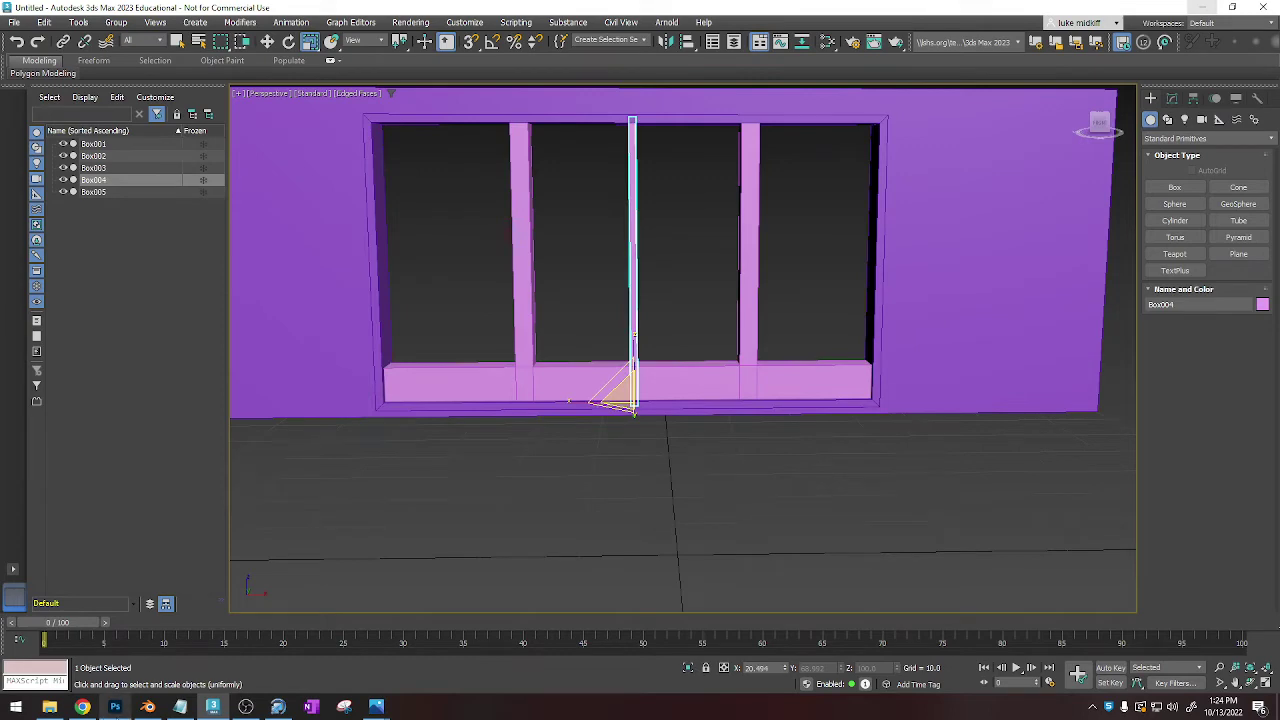
pyautogui.click(83, 707)
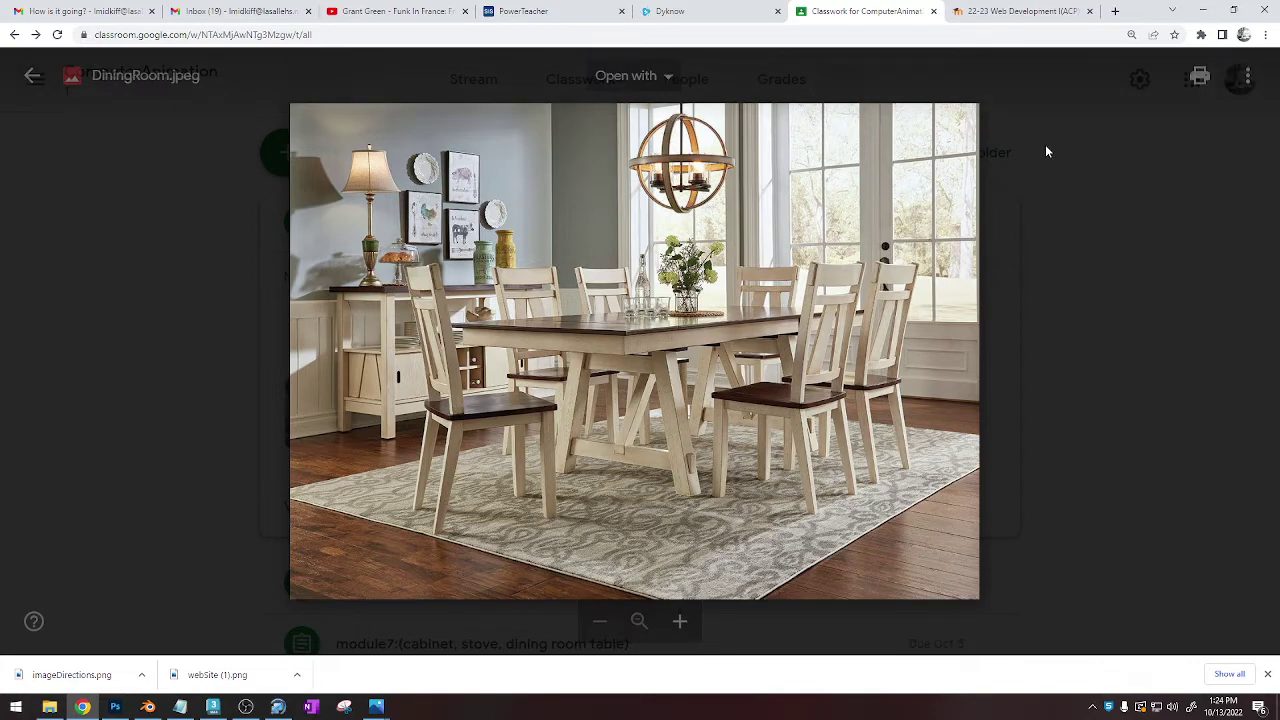
pyautogui.click(1203, 10)
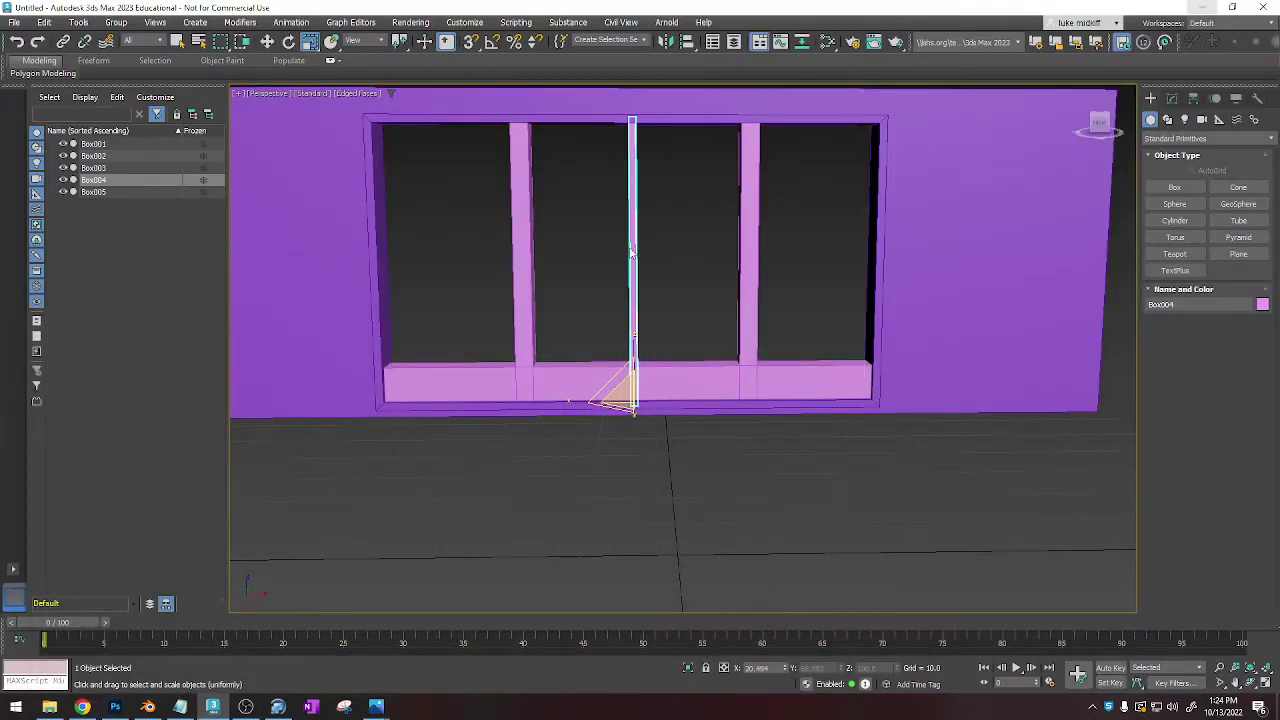
pyautogui.press('w')
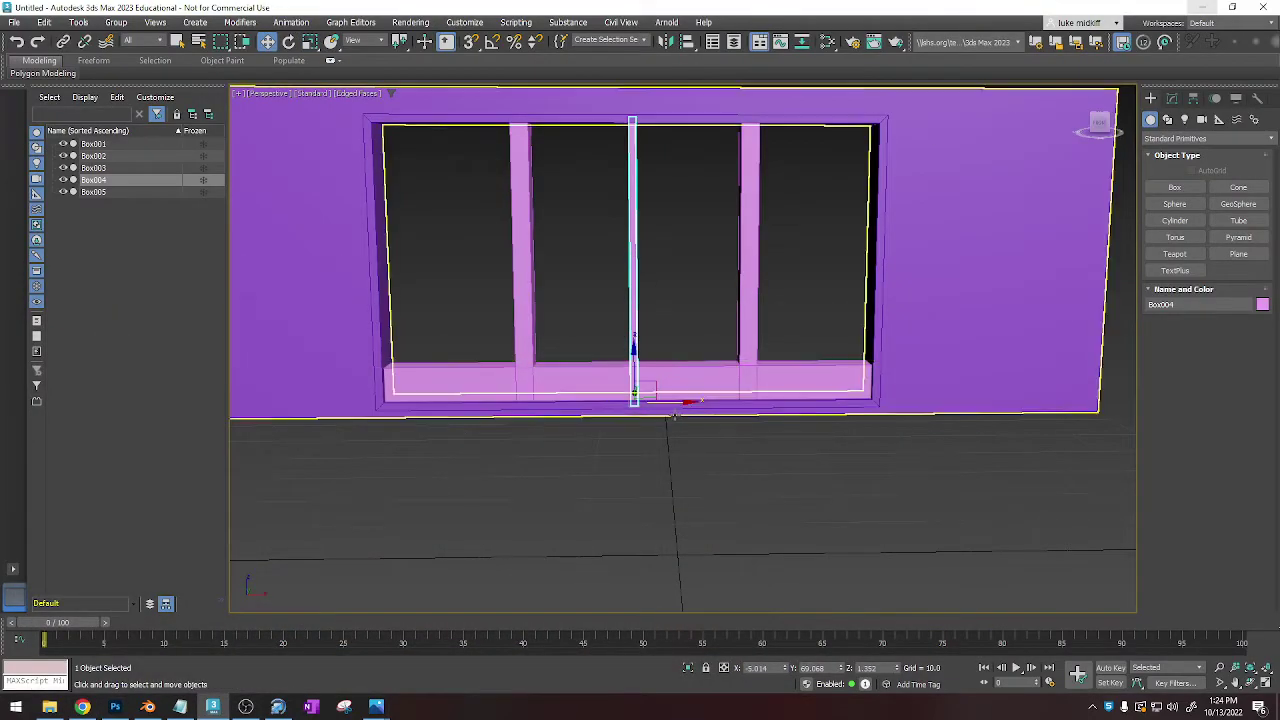
pyautogui.moveTo(673, 414)
pyautogui.keyDown('shift'); pyautogui.mouseDown()
pyautogui.moveTo(680, 400)
pyautogui.moveTo(632, 398)
pyautogui.mouseUp(); pyautogui.keyUp('shift')
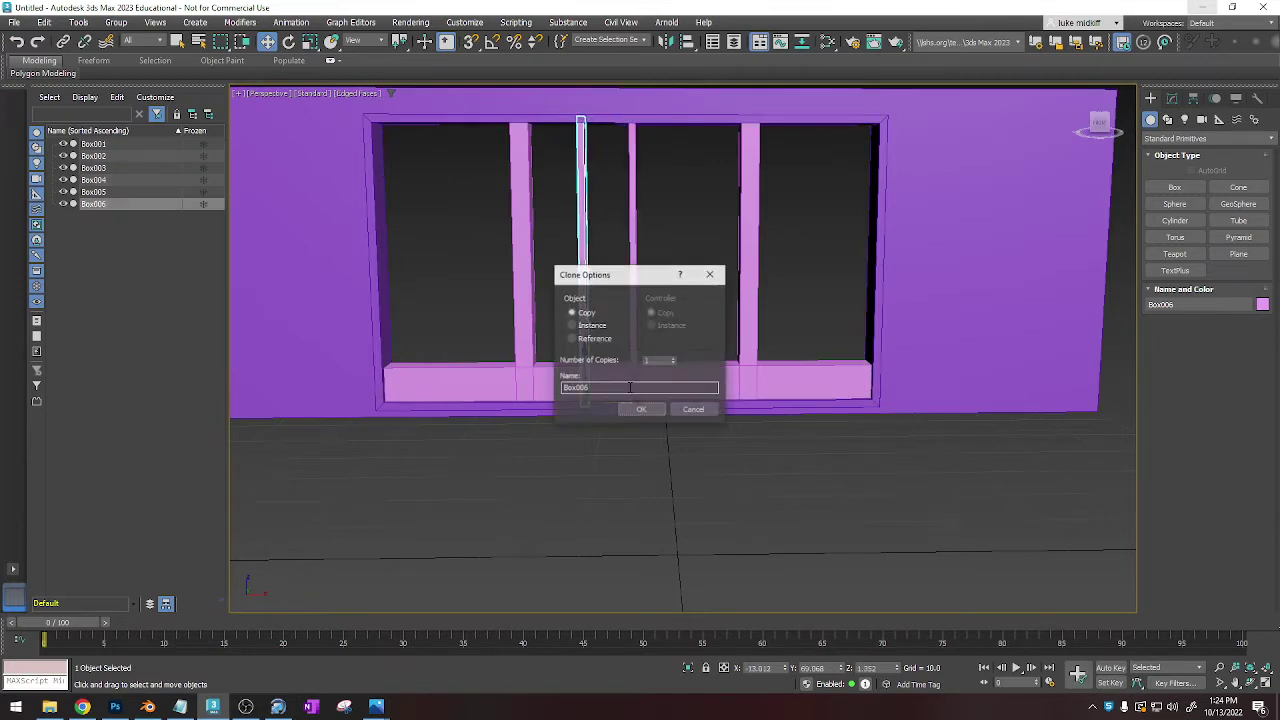
pyautogui.click(640, 409)
# Scale the new post copy narrower along X and to about 33% along Y to form a thin window bar.
pyautogui.press('r')
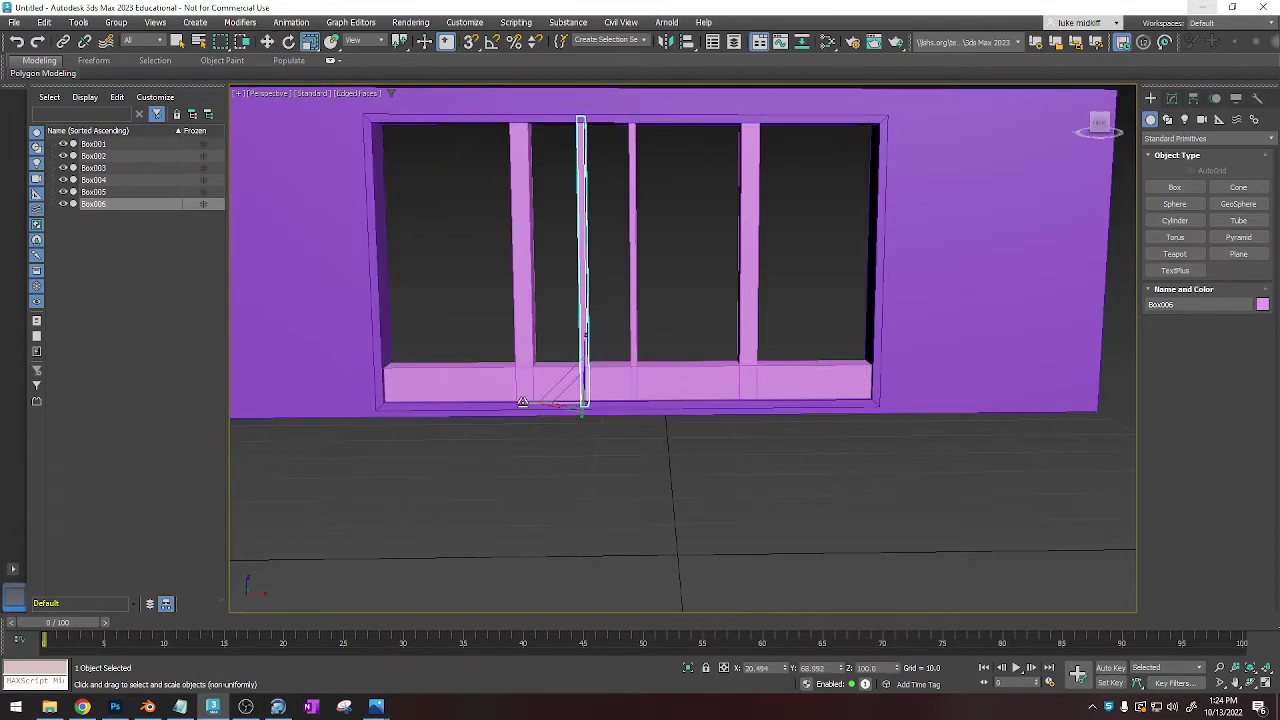
pyautogui.moveTo(522, 401); pyautogui.dragTo(601, 398)
pyautogui.keyDown('alt'); pyautogui.moveTo(610, 396); pyautogui.dragTo(570, 407, button='middle'); pyautogui.keyUp('alt')
pyautogui.moveTo(550, 415); pyautogui.dragTo(609, 381)
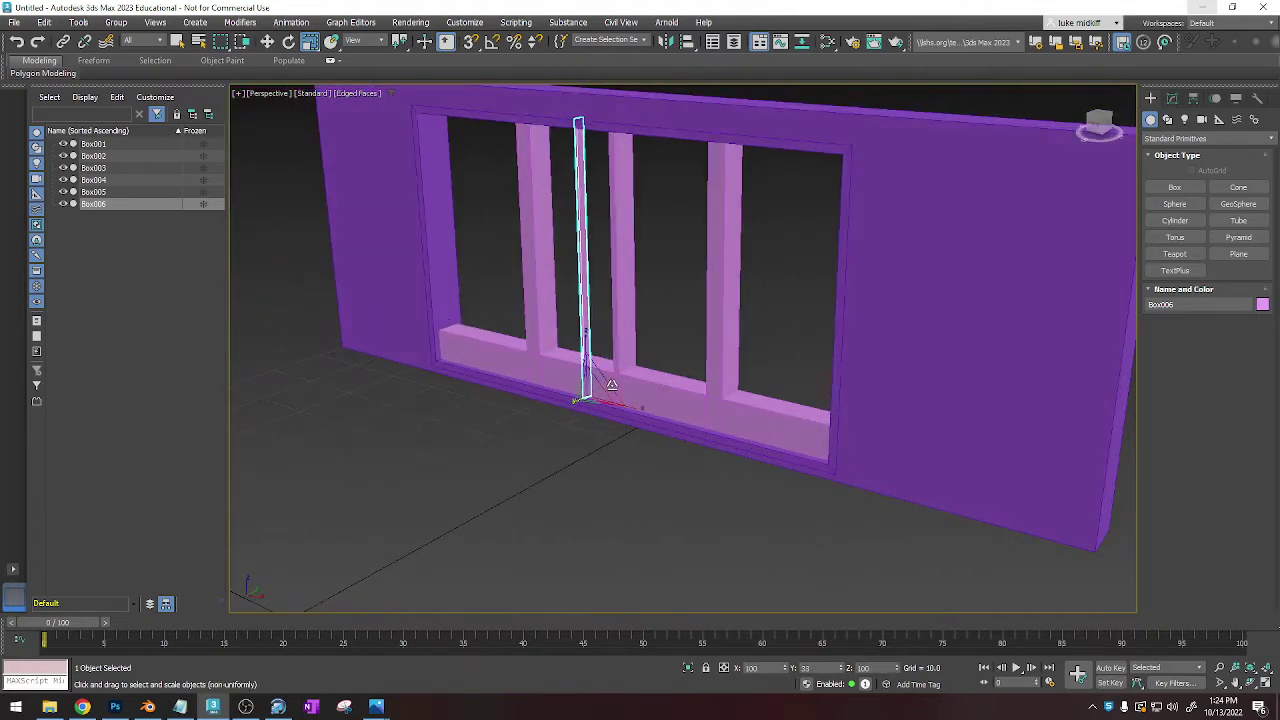
# Copy the thin vertical bar into the three remaining panes, placing the outer copies at about 24.2 and -35.9 on X.
pyautogui.keyDown('alt'); pyautogui.moveTo(615, 380); pyautogui.dragTo(664, 391, button='middle'); pyautogui.keyUp('alt')
pyautogui.press('w')
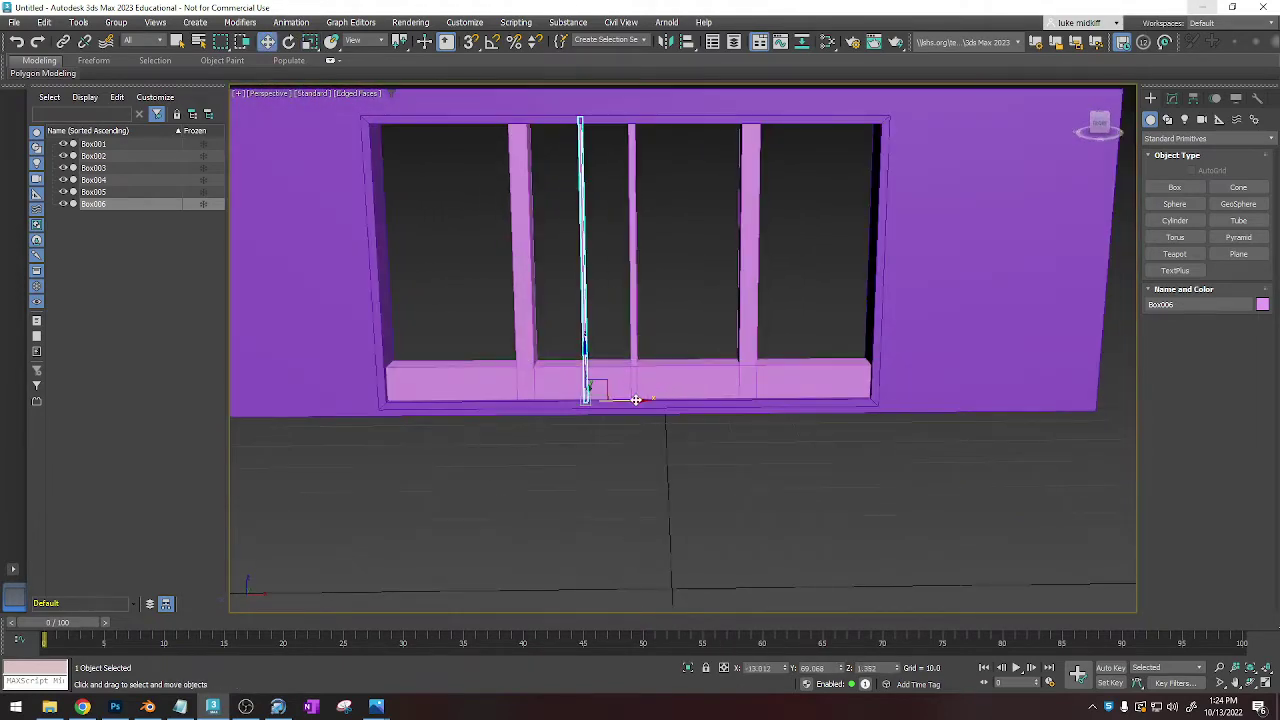
pyautogui.moveTo(632, 399); pyautogui.dragTo(864, 396)
pyautogui.hotkey('ctrl', 'v')
pyautogui.press('Return')
pyautogui.press('Return')
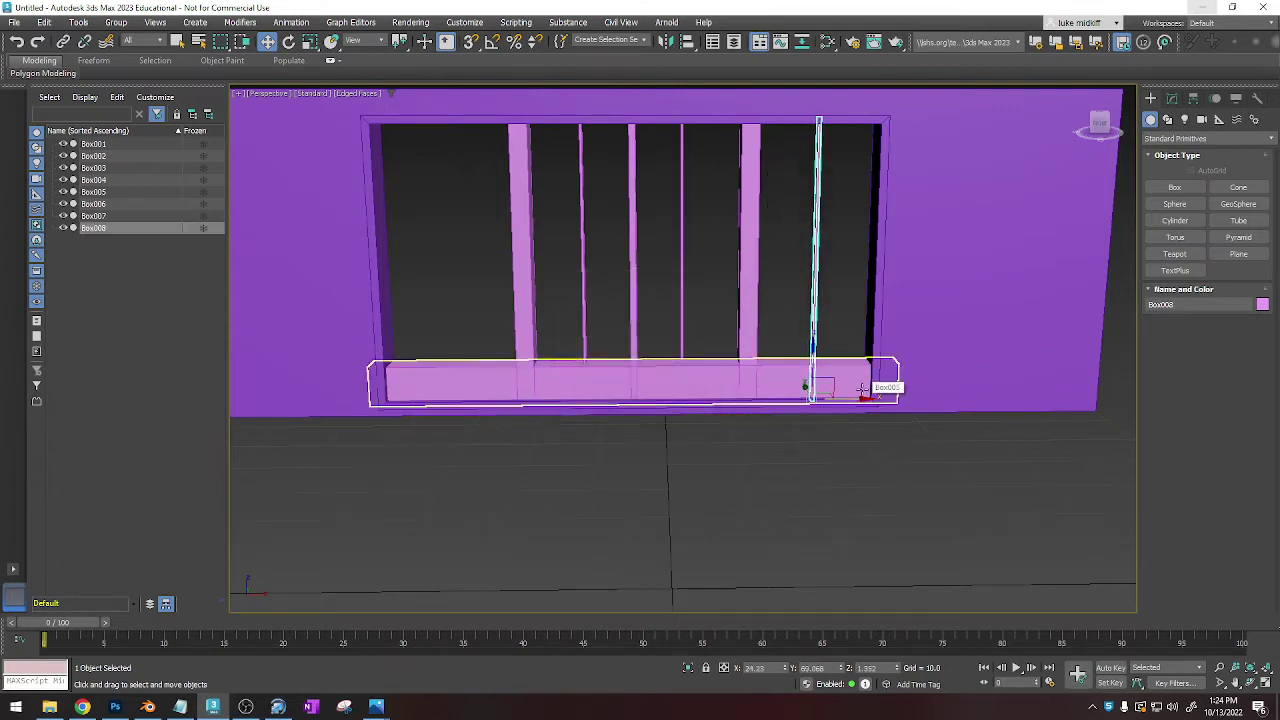
pyautogui.keyDown('shift'); pyautogui.moveTo(865, 399); pyautogui.dragTo(500, 394); pyautogui.keyUp('shift')
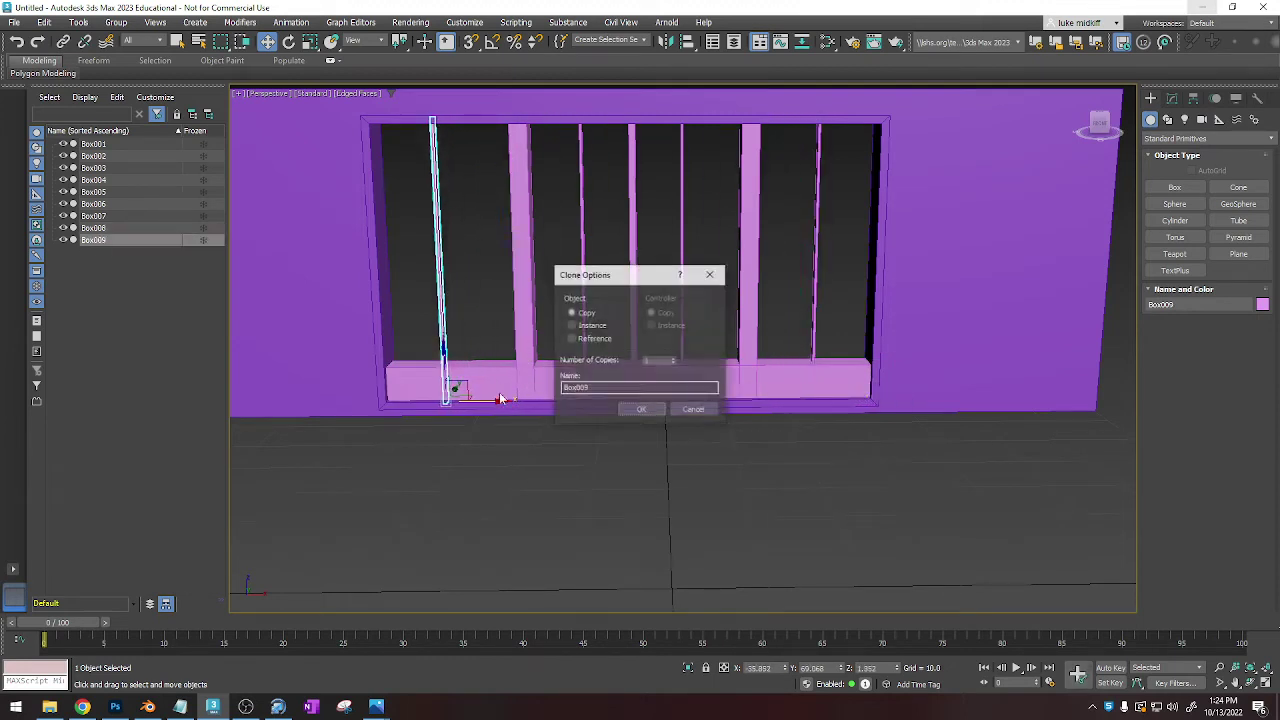
pyautogui.press('Return')
# Make a rotated copy of the leftmost thin bar so that it lies horizontally across the opening.
pyautogui.press('e')
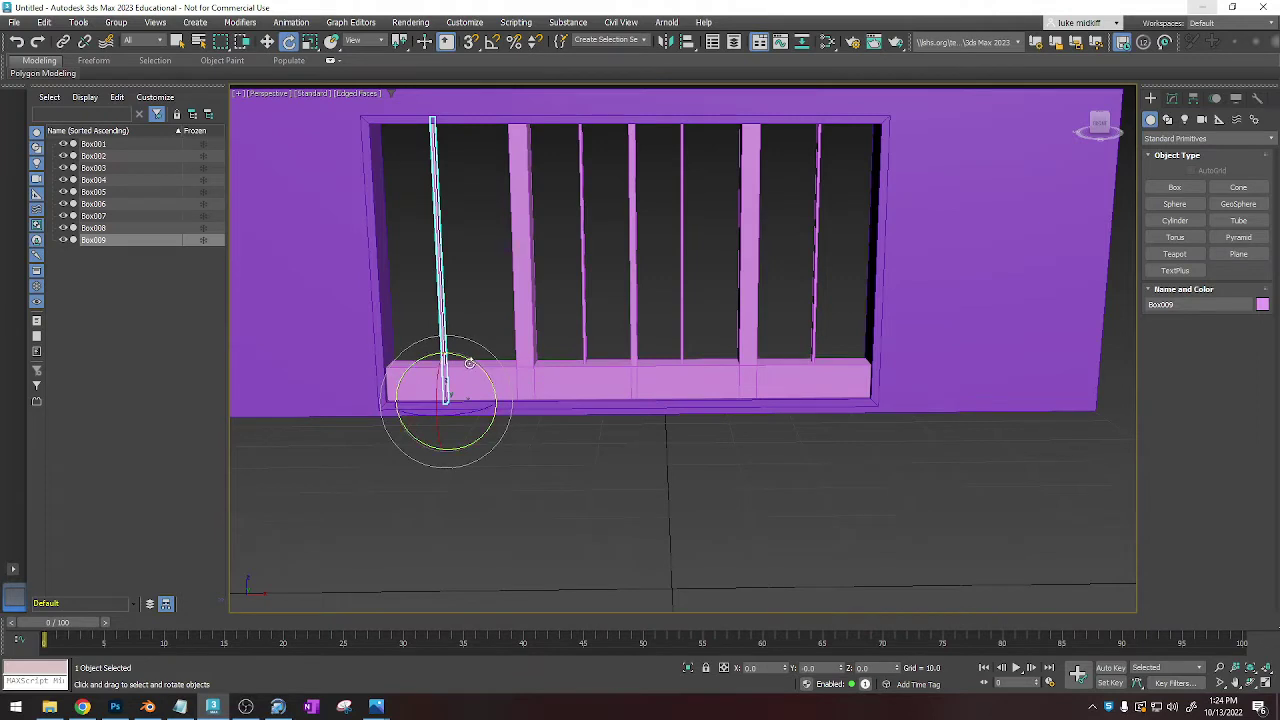
pyautogui.moveTo(465, 358)
pyautogui.keyDown('shift'); pyautogui.mouseDown()
pyautogui.moveTo(500, 388)
pyautogui.moveTo(538, 396)
pyautogui.mouseUp(); pyautogui.keyUp('shift')
pyautogui.press('Escape')
pyautogui.press('Return')
pyautogui.press('w')
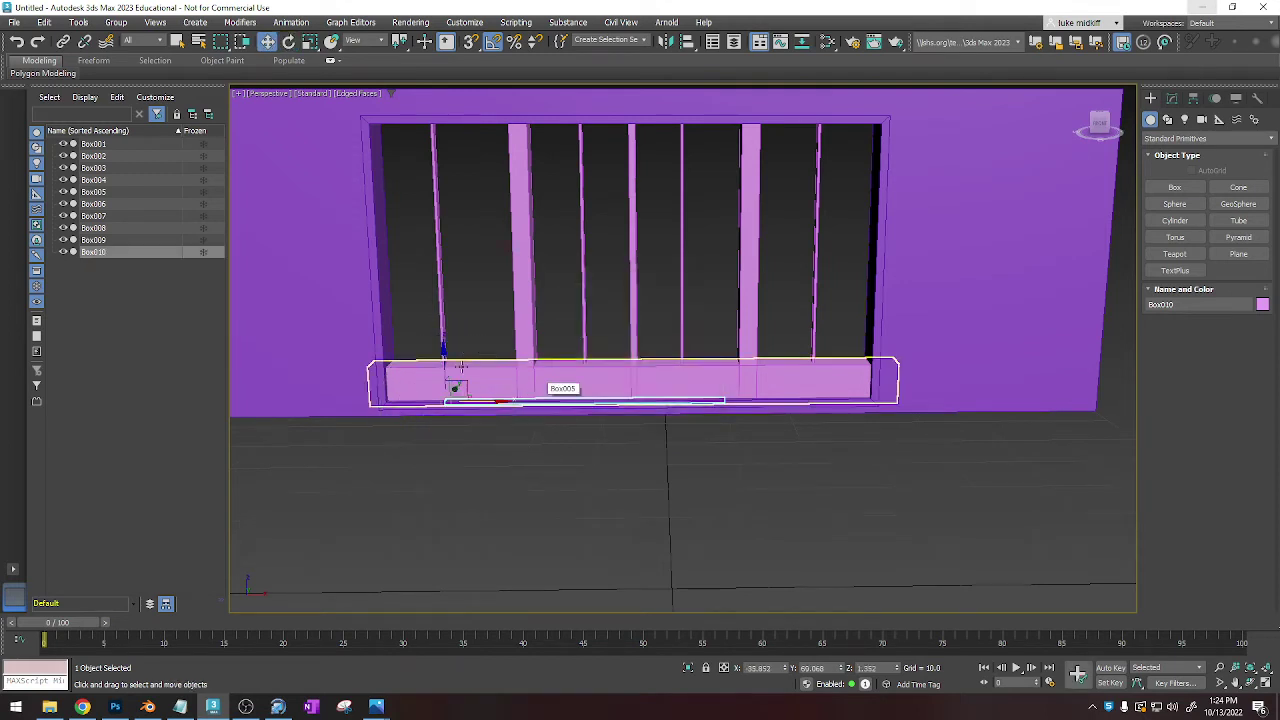
# Raise the horizontal bar to about 41 on Z, align it with the opening's left edge, and stretch it across the full width.
pyautogui.moveTo(459, 366); pyautogui.dragTo(450, 114)
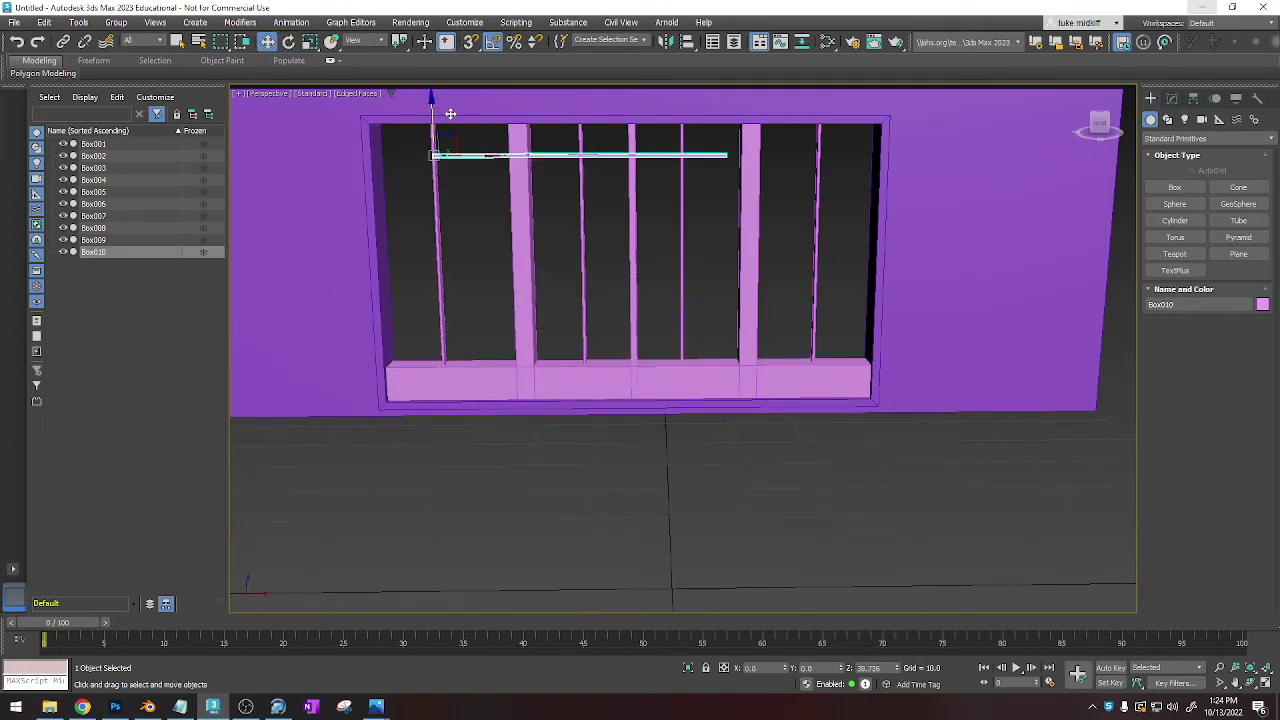
pyautogui.moveTo(483, 156); pyautogui.dragTo(425, 153)
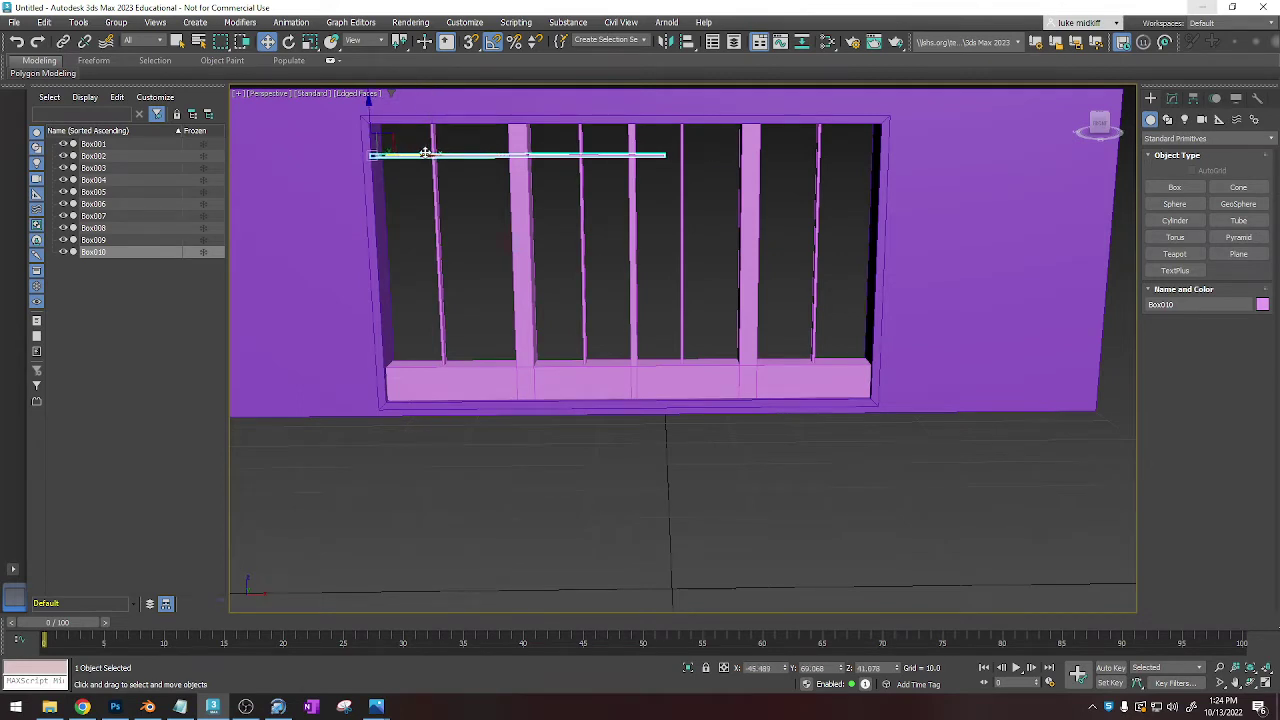
pyautogui.press('r')
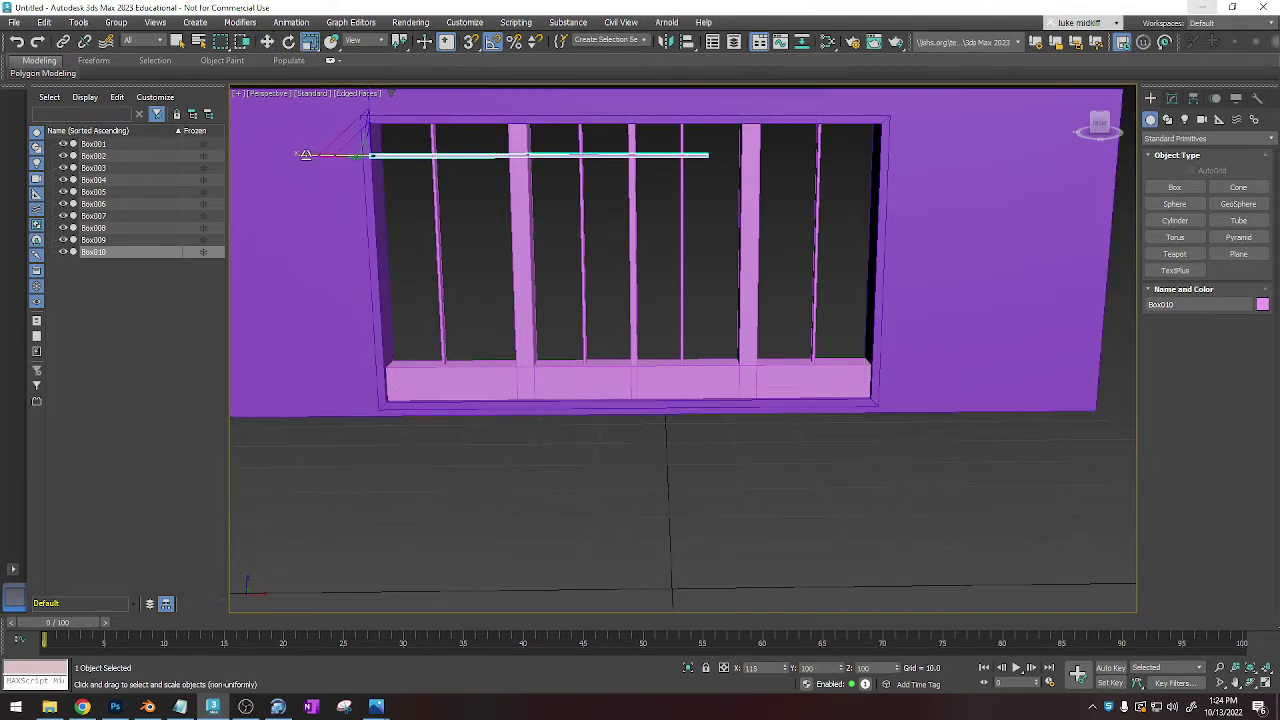
pyautogui.moveTo(296, 155); pyautogui.dragTo(276, 155)
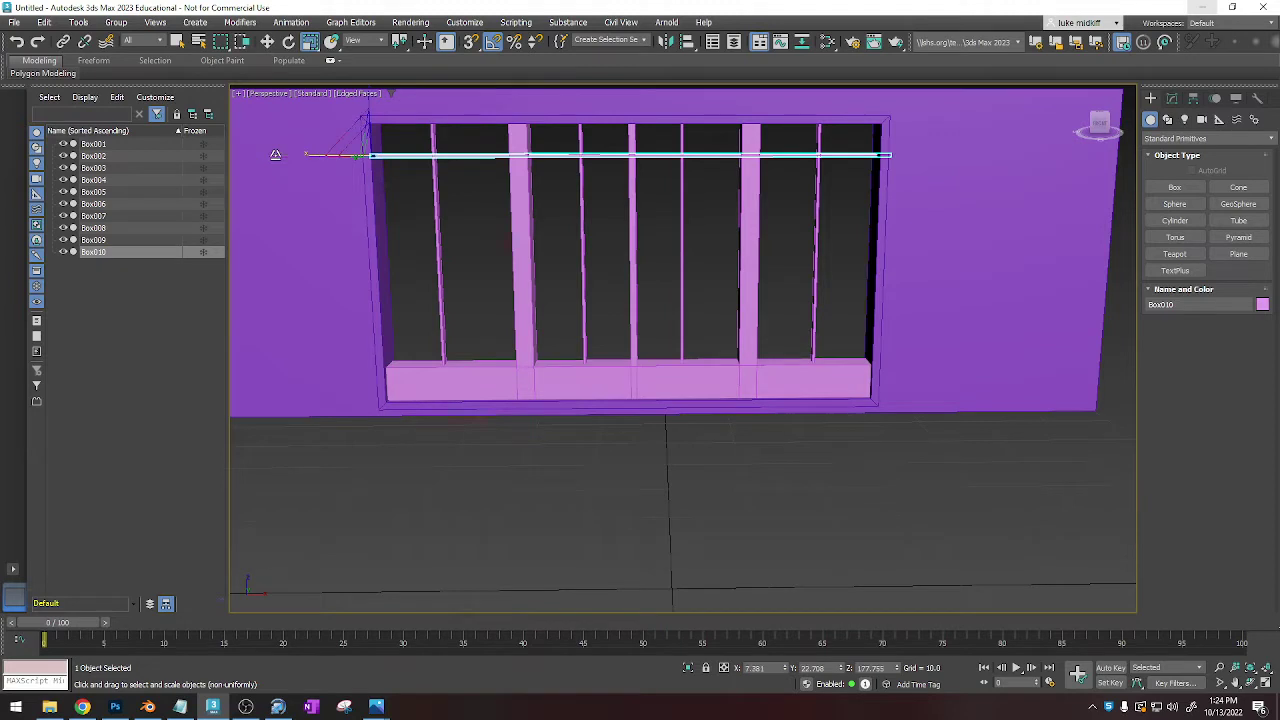
# Lower the horizontal bar slightly and make two evenly spaced copies below it, the first at about 26.2 on Z.
pyautogui.press('w')
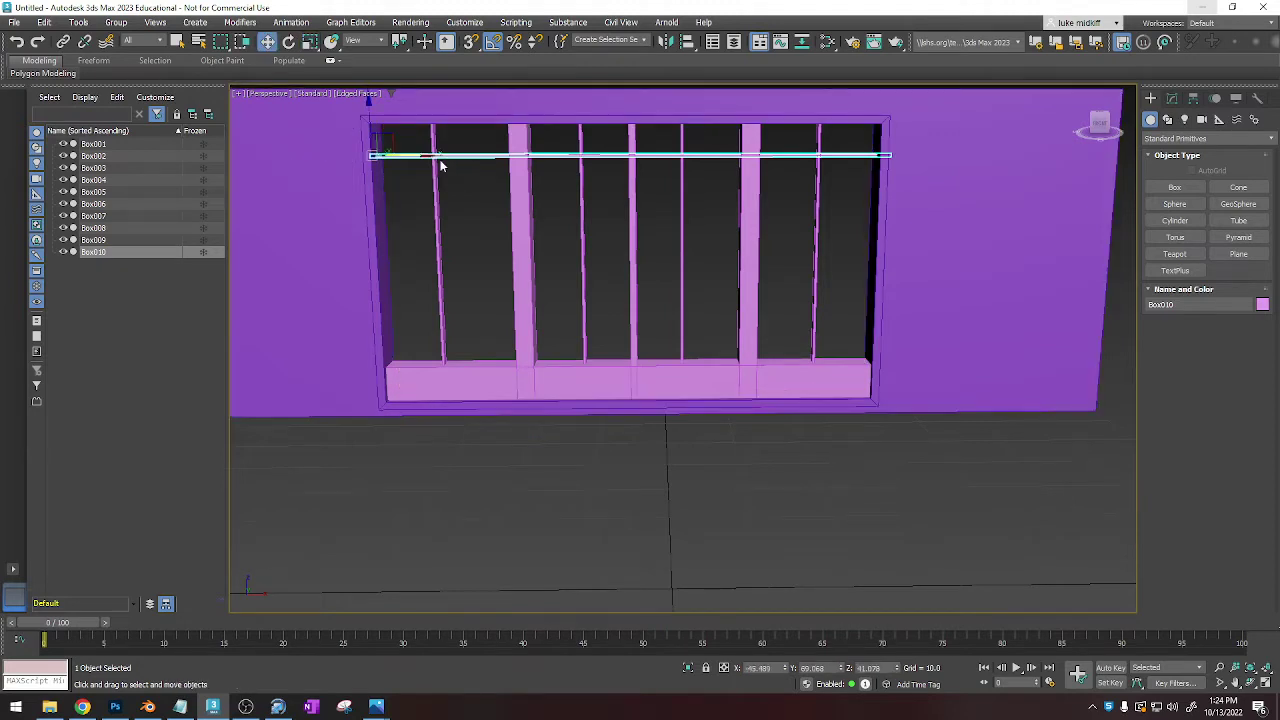
pyautogui.moveTo(370, 107); pyautogui.dragTo(369, 121)
pyautogui.moveTo(369, 155); pyautogui.dragTo(367, 203)
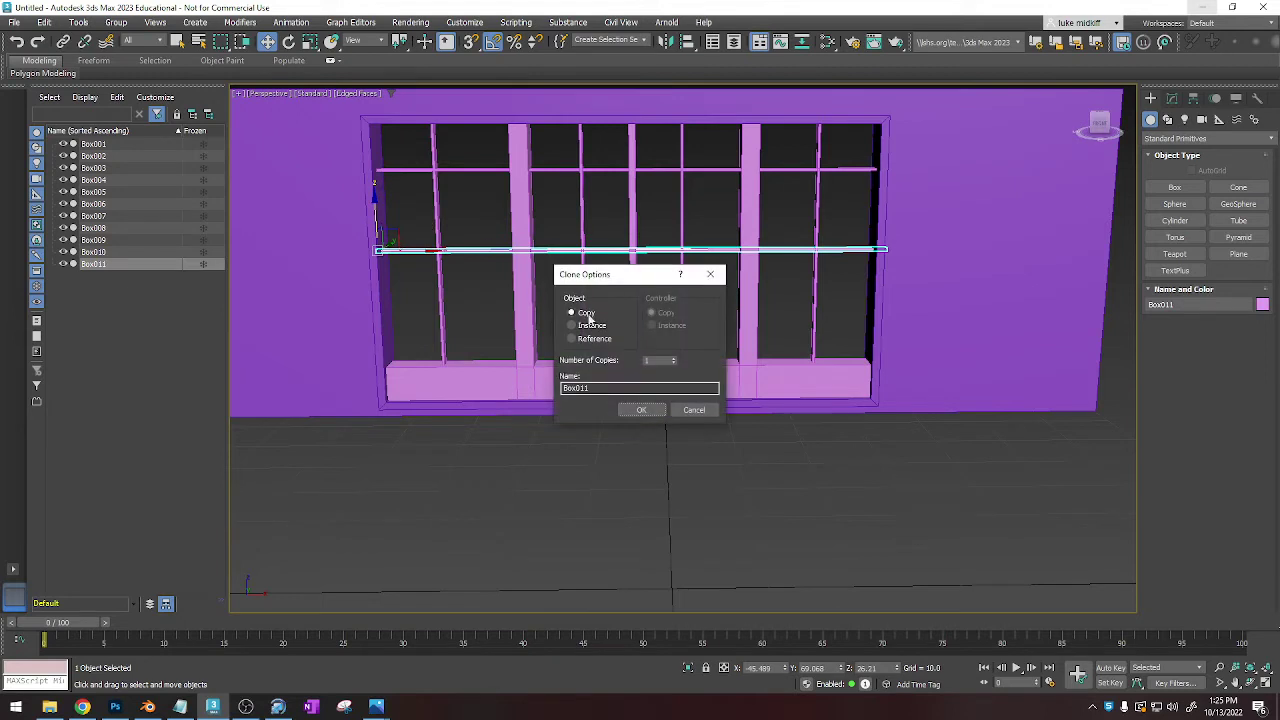
pyautogui.click(641, 410)
# Scale the centre post wider along X to about 247% and clear the selection.
pyautogui.click(632, 300)
pyautogui.keyDown('alt'); pyautogui.moveTo(632, 300); pyautogui.dragTo(633, 289, button='middle'); pyautogui.keyUp('alt')
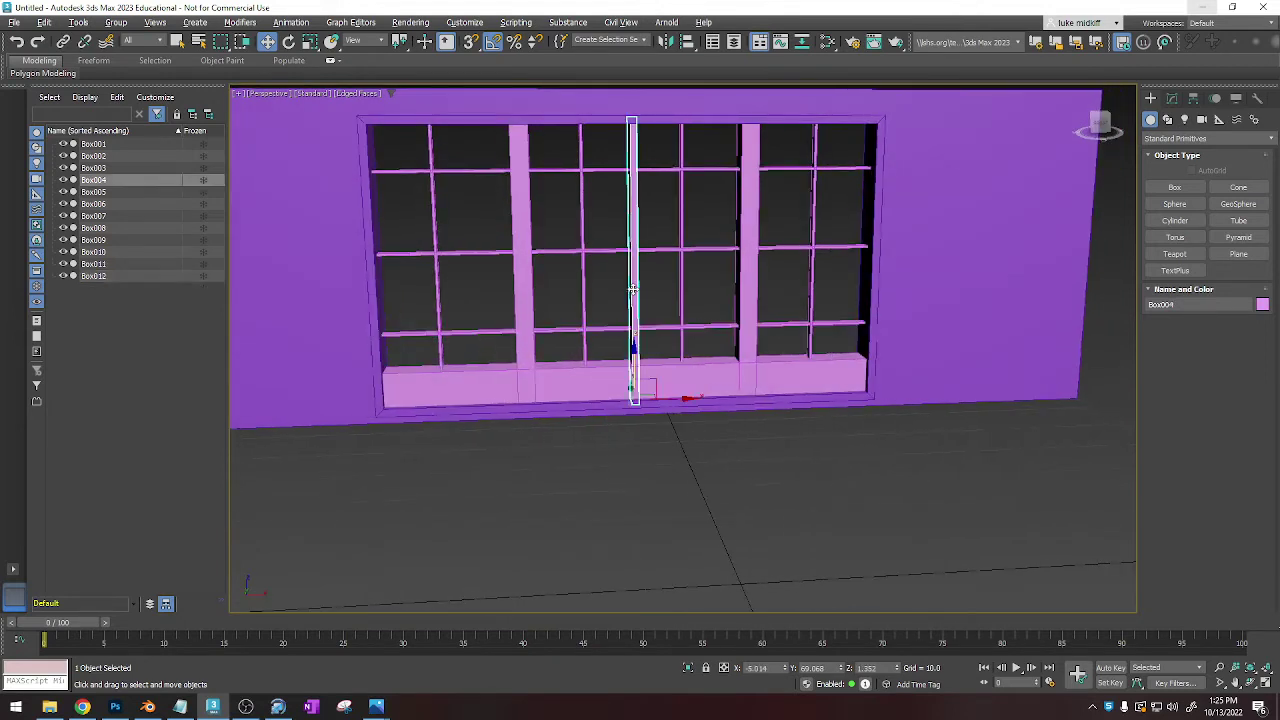
pyautogui.press('r')
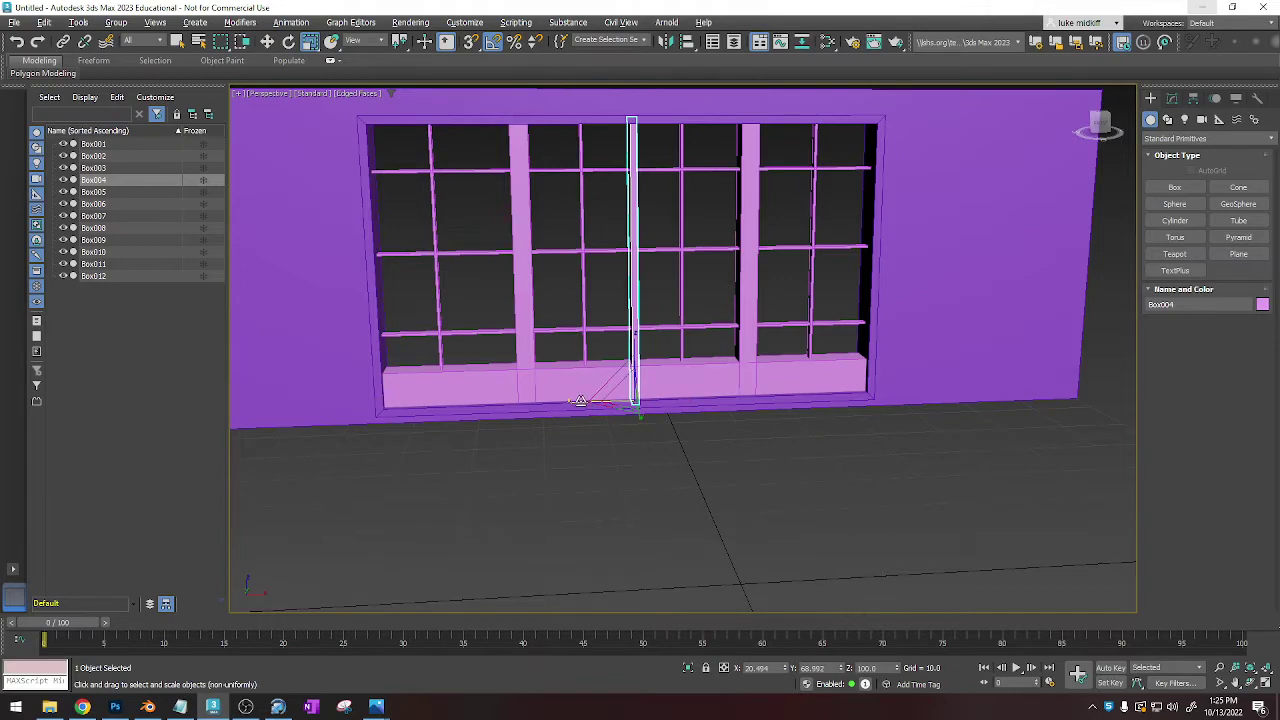
pyautogui.moveTo(580, 401); pyautogui.dragTo(508, 391)
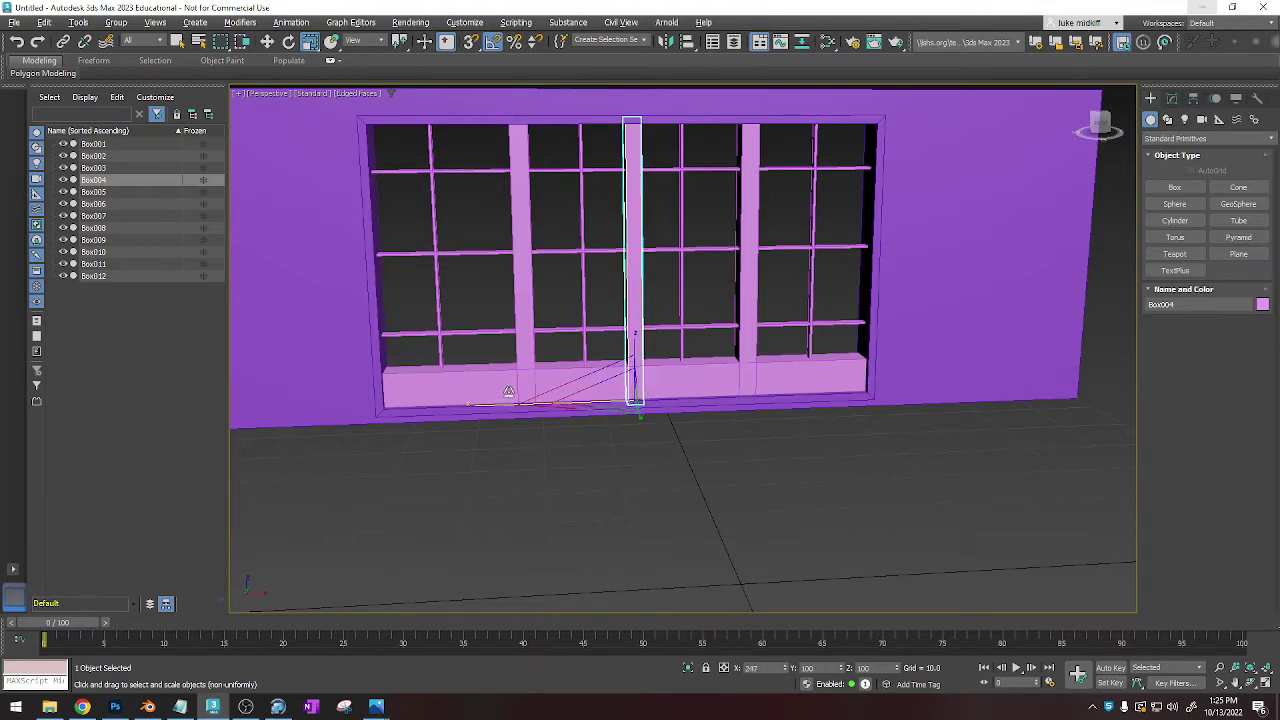
pyautogui.click(761, 474)
# Create a thin Box panel in front of the window opening, about 83.6 wide, 0.44 long and 48 high.
pyautogui.keyDown('alt'); pyautogui.moveTo(843, 438); pyautogui.dragTo(760, 445, button='middle'); pyautogui.keyUp('alt')
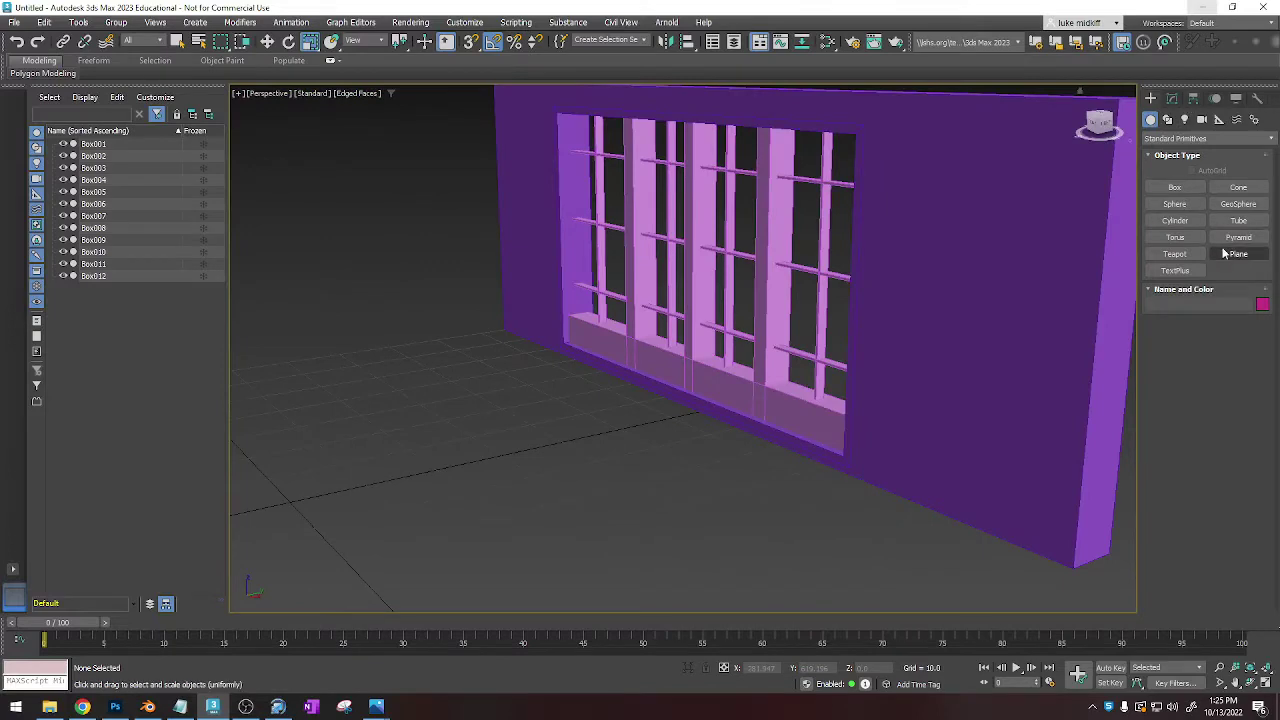
pyautogui.click(1190, 190)
pyautogui.keyDown('alt'); pyautogui.moveTo(746, 374); pyautogui.dragTo(870, 393, button='middle'); pyautogui.keyUp('alt')
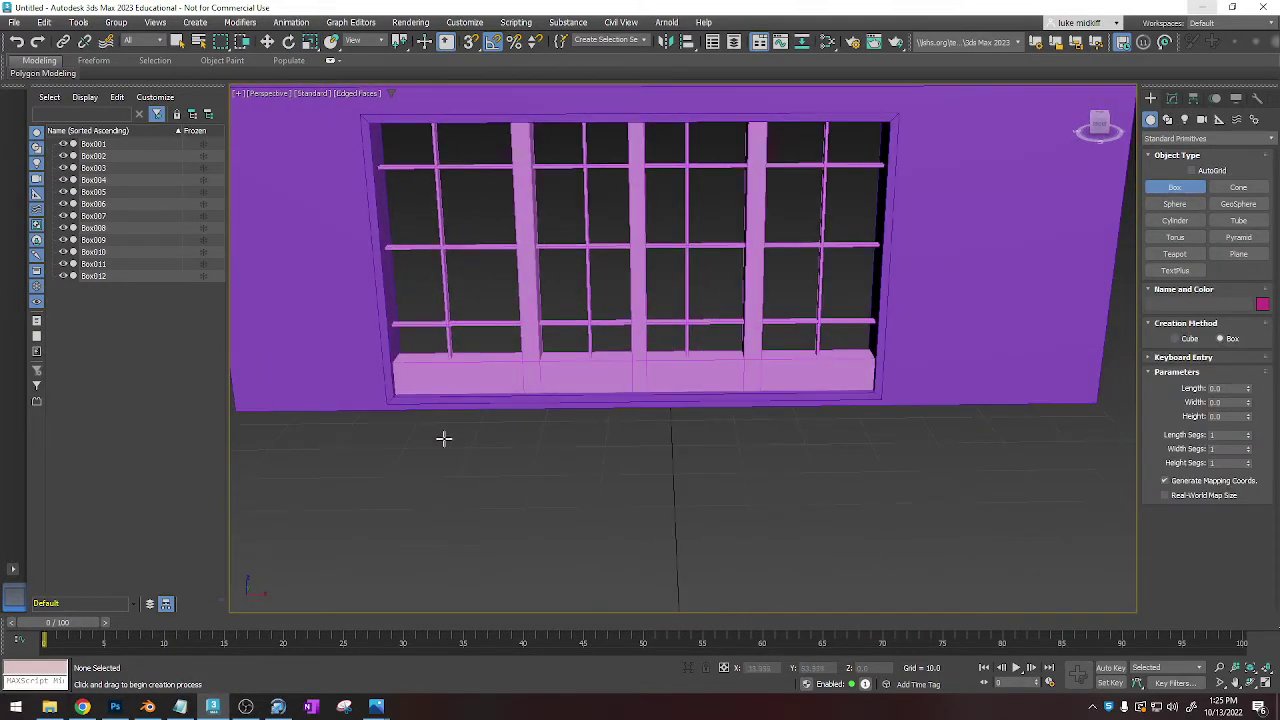
pyautogui.moveTo(372, 410); pyautogui.dragTo(890, 407)
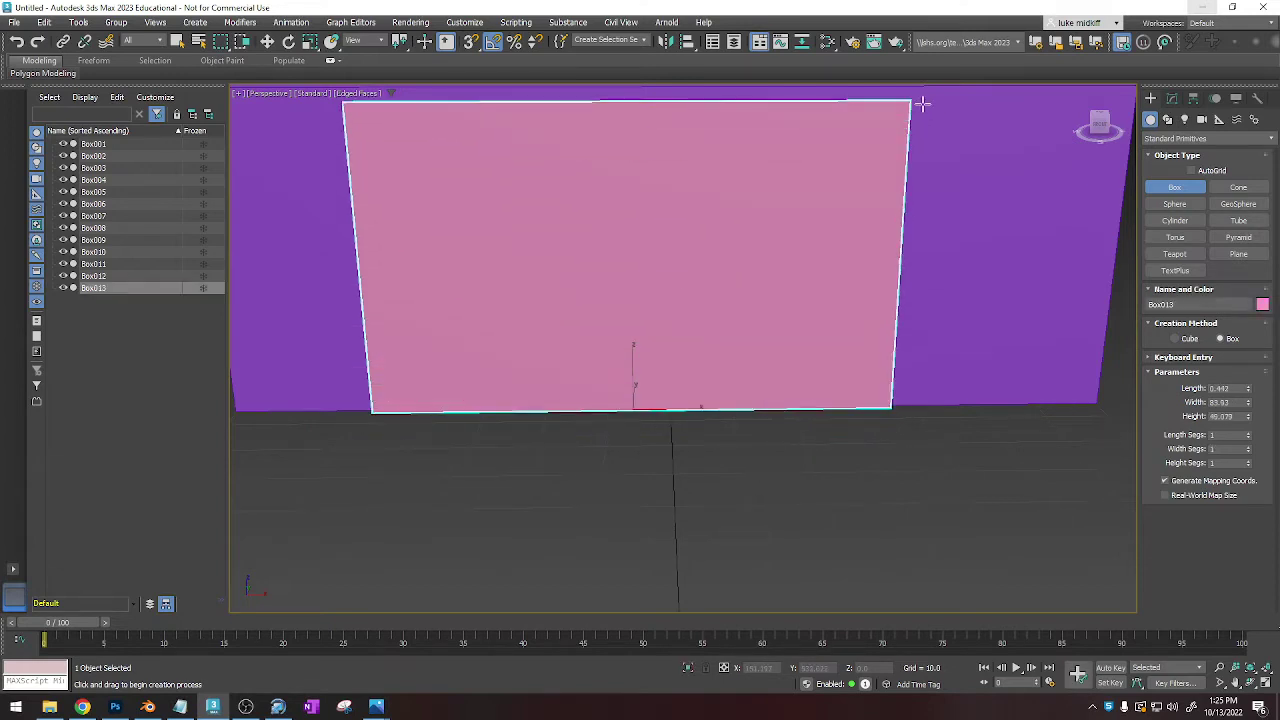
pyautogui.click(921, 104)
# Move the thin pane panel along Y to about 69.9 so it sits behind the window bars.
pyautogui.keyDown('alt'); pyautogui.moveTo(630, 315); pyautogui.dragTo(736, 311, button='middle'); pyautogui.keyUp('alt')
pyautogui.press('w')
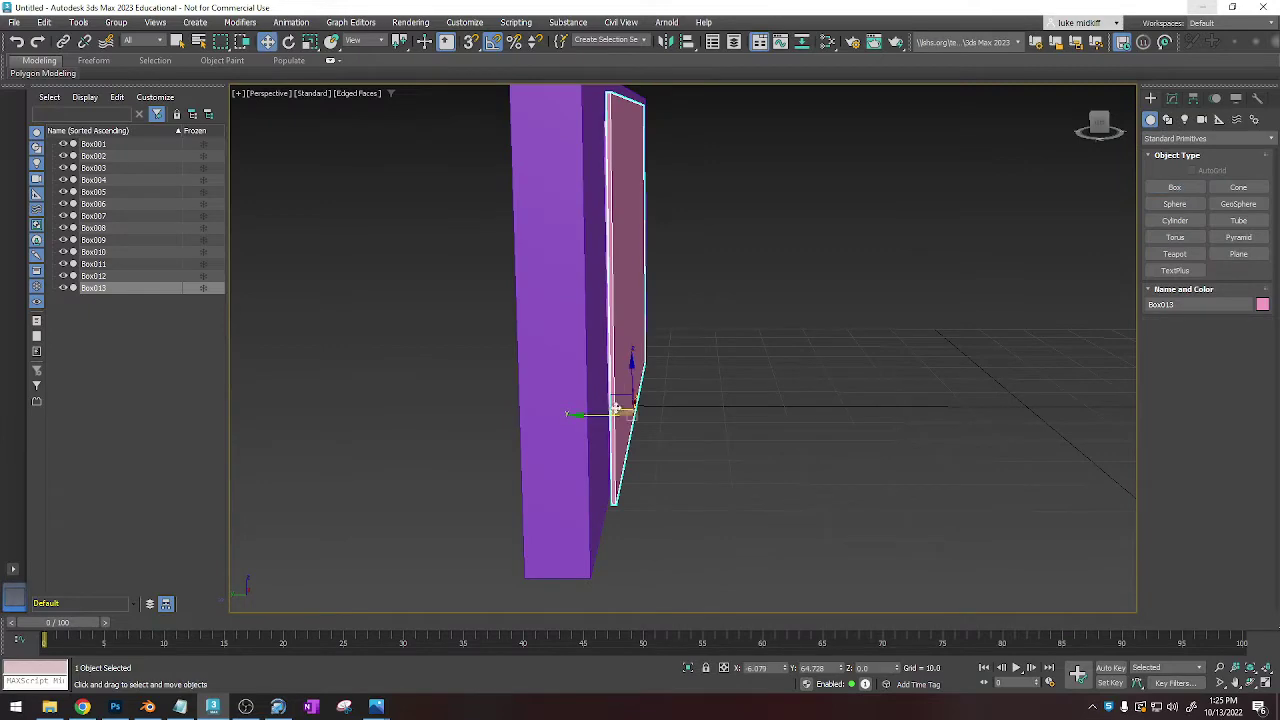
pyautogui.keyDown('alt'); pyautogui.moveTo(596, 416); pyautogui.dragTo(571, 400, button='middle'); pyautogui.keyUp('alt')
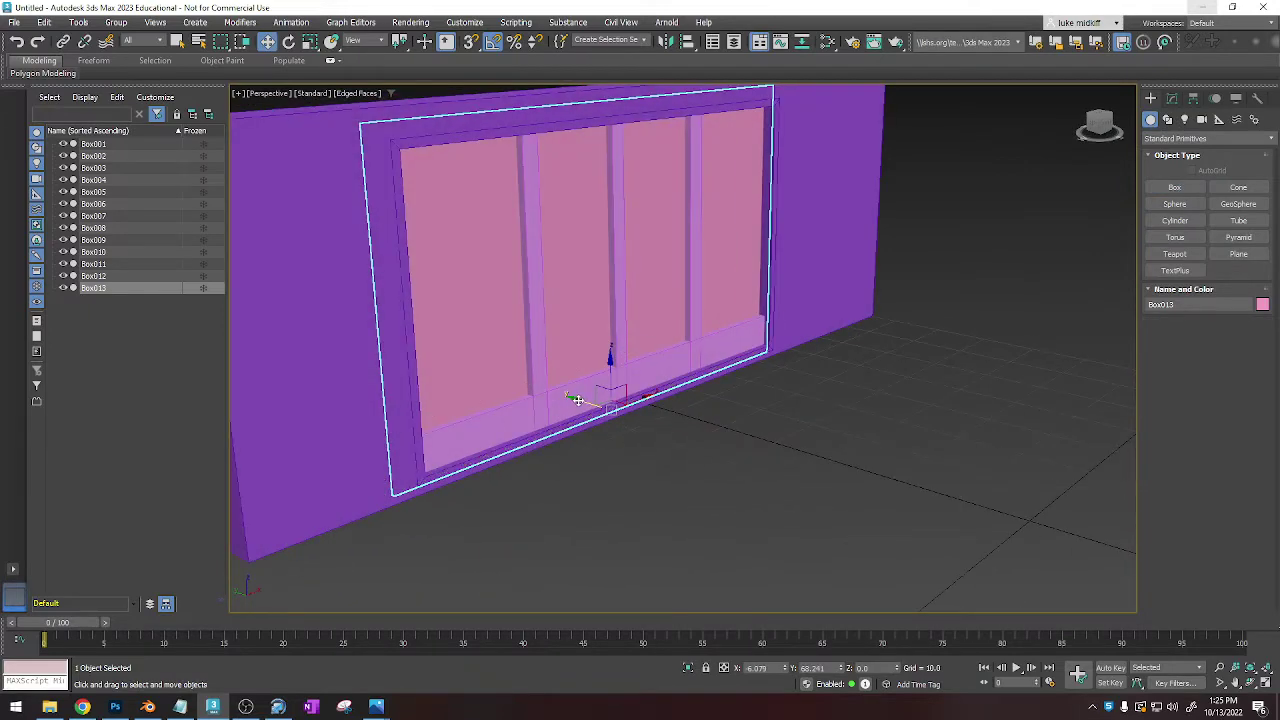
pyautogui.moveTo(571, 399); pyautogui.dragTo(568, 398)
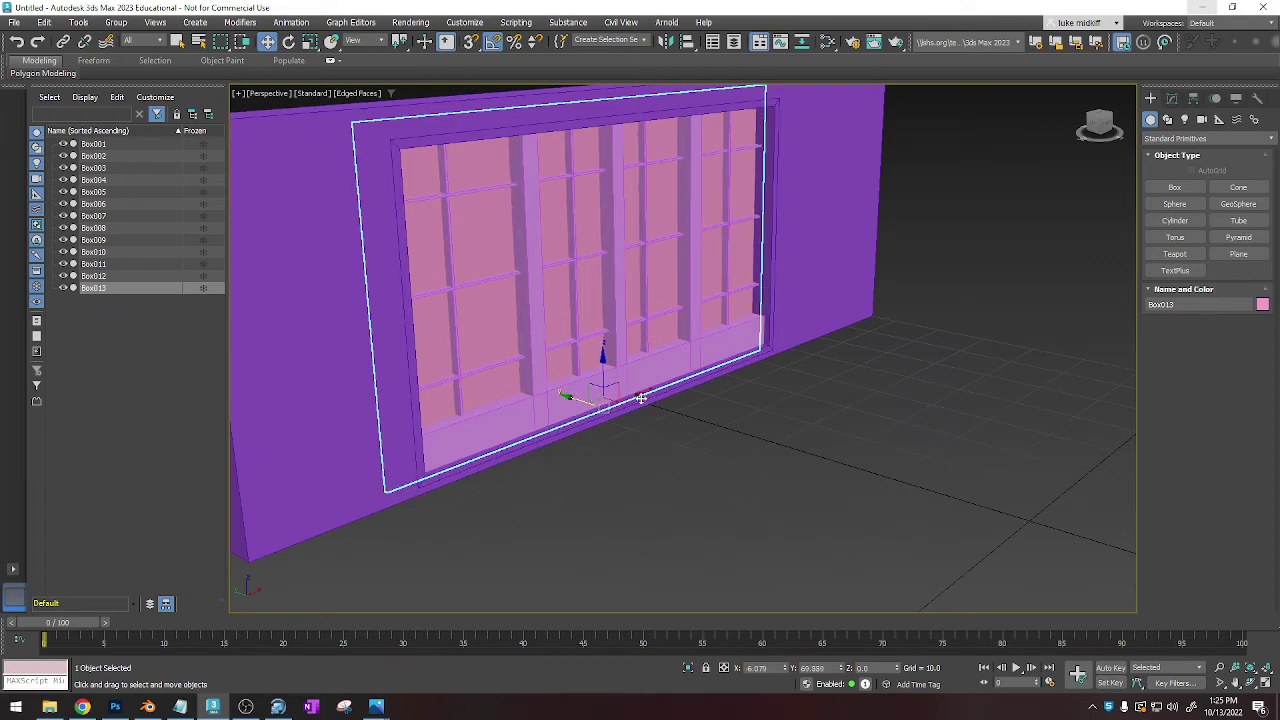
pyautogui.keyDown('alt'); pyautogui.moveTo(640, 398); pyautogui.dragTo(699, 393, button='middle'); pyautogui.keyUp('alt')
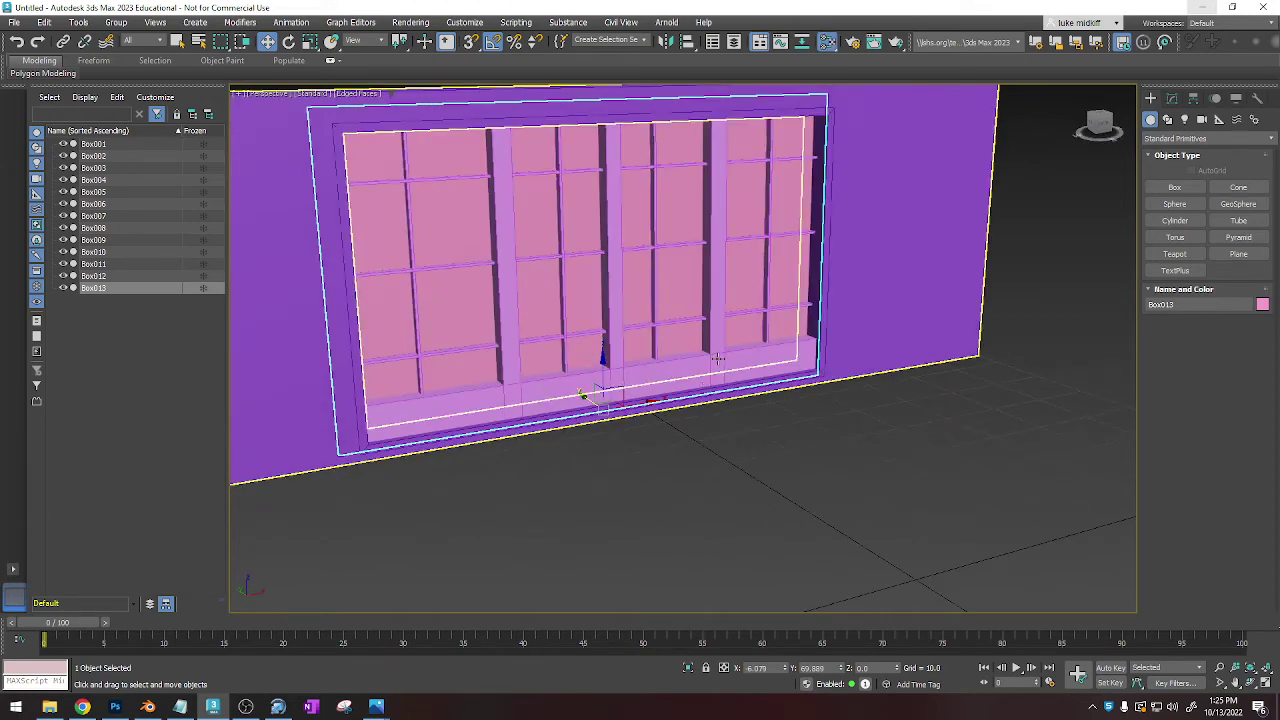
# Create an Arnold Standard Surface material in the Slate Material Editor and collapse its node.
pyautogui.press('m')
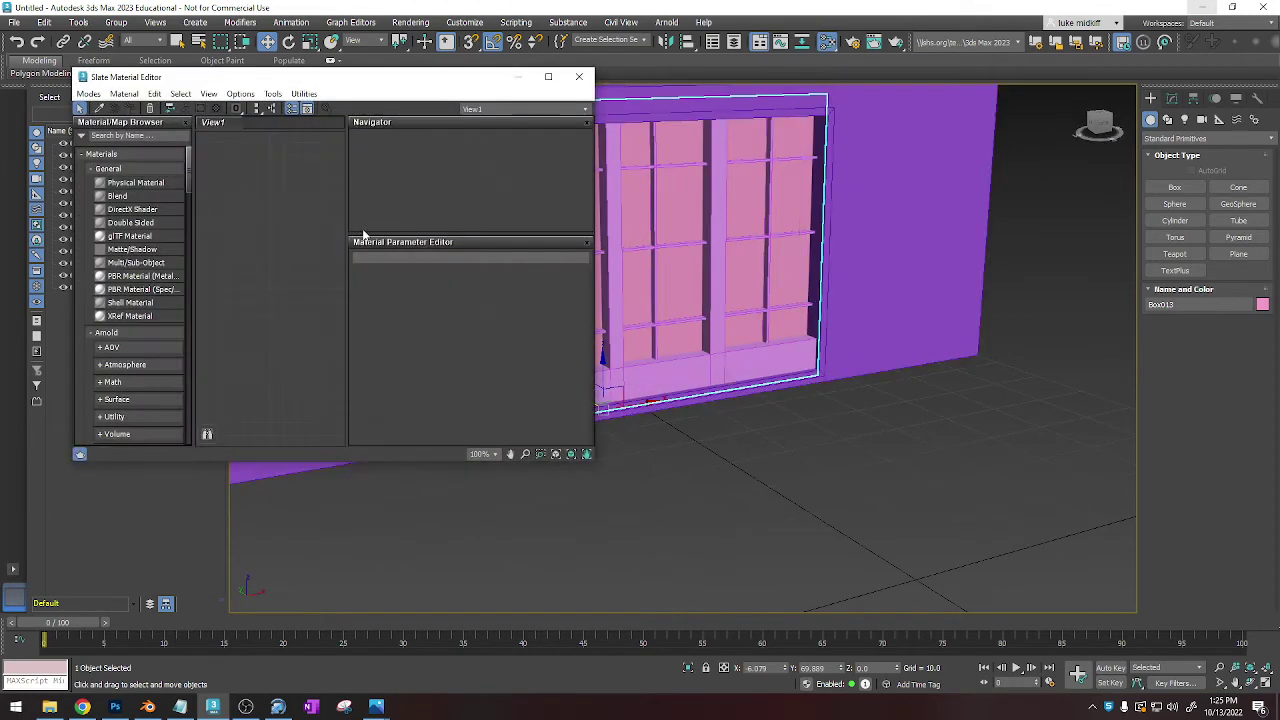
pyautogui.rightClick(265, 197)
pyautogui.moveTo(325, 202)
pyautogui.moveTo(422, 216)
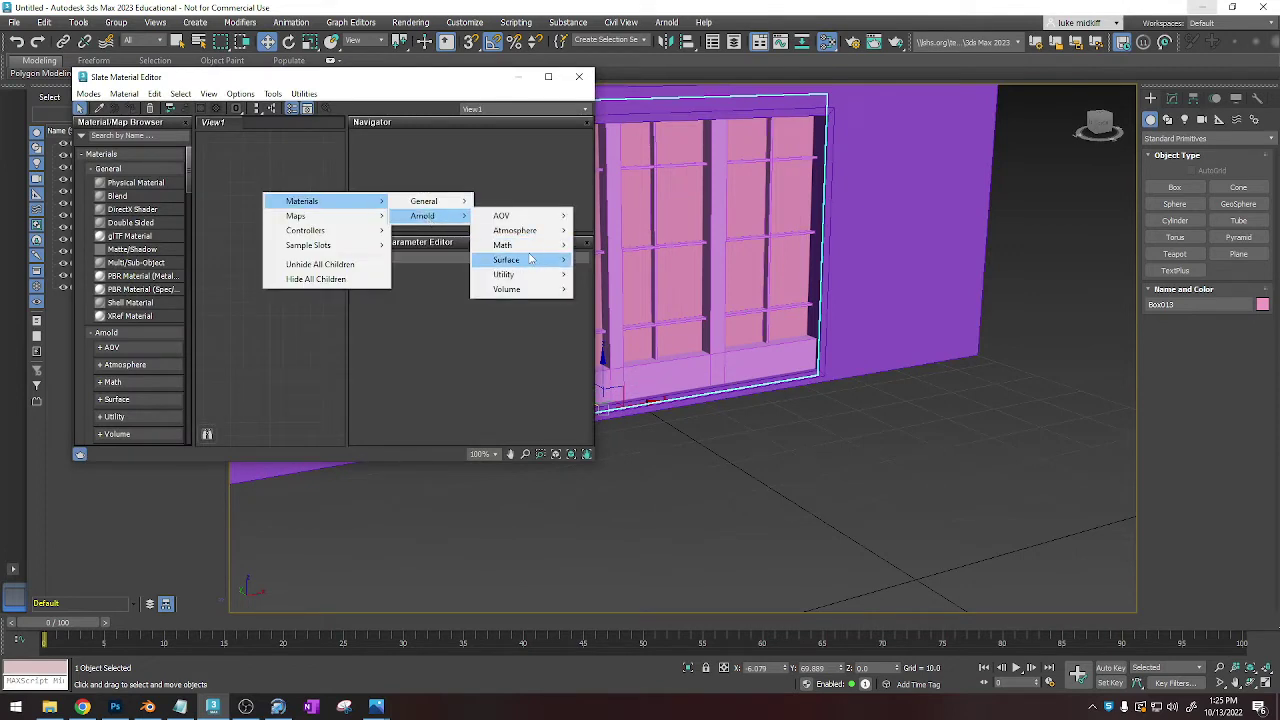
pyautogui.moveTo(506, 260)
pyautogui.click(610, 339)
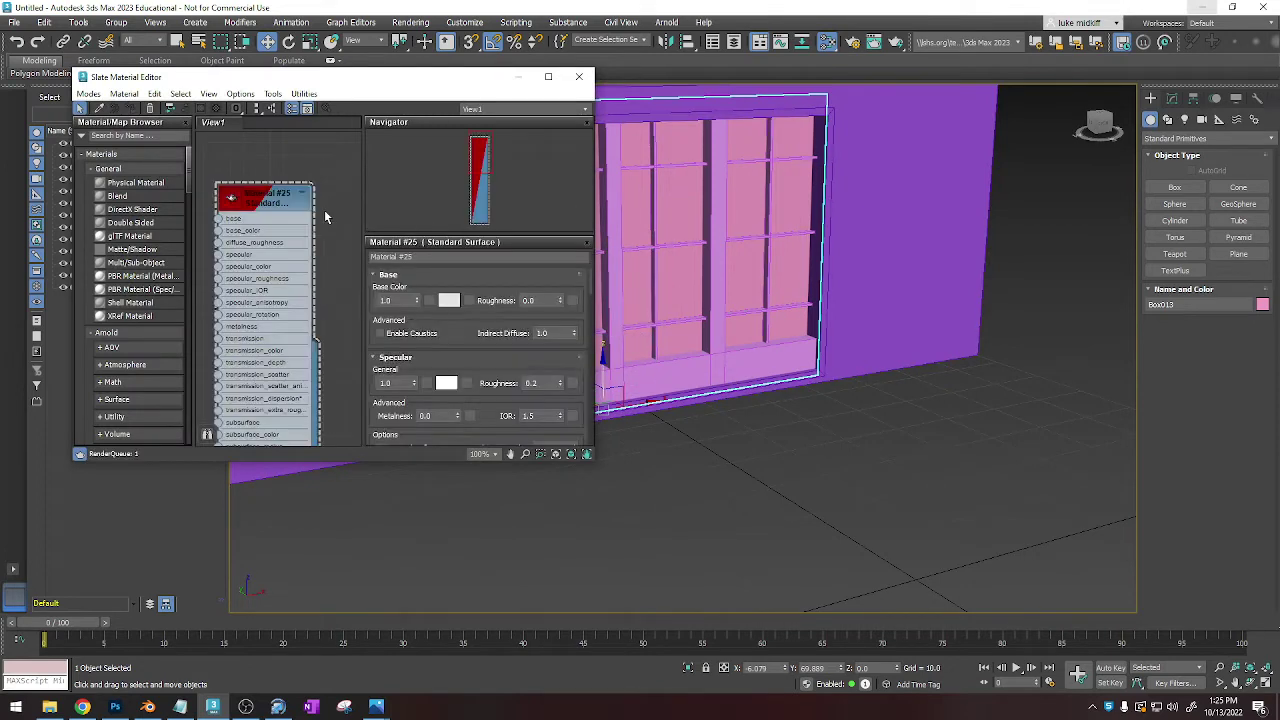
pyautogui.click(303, 194)
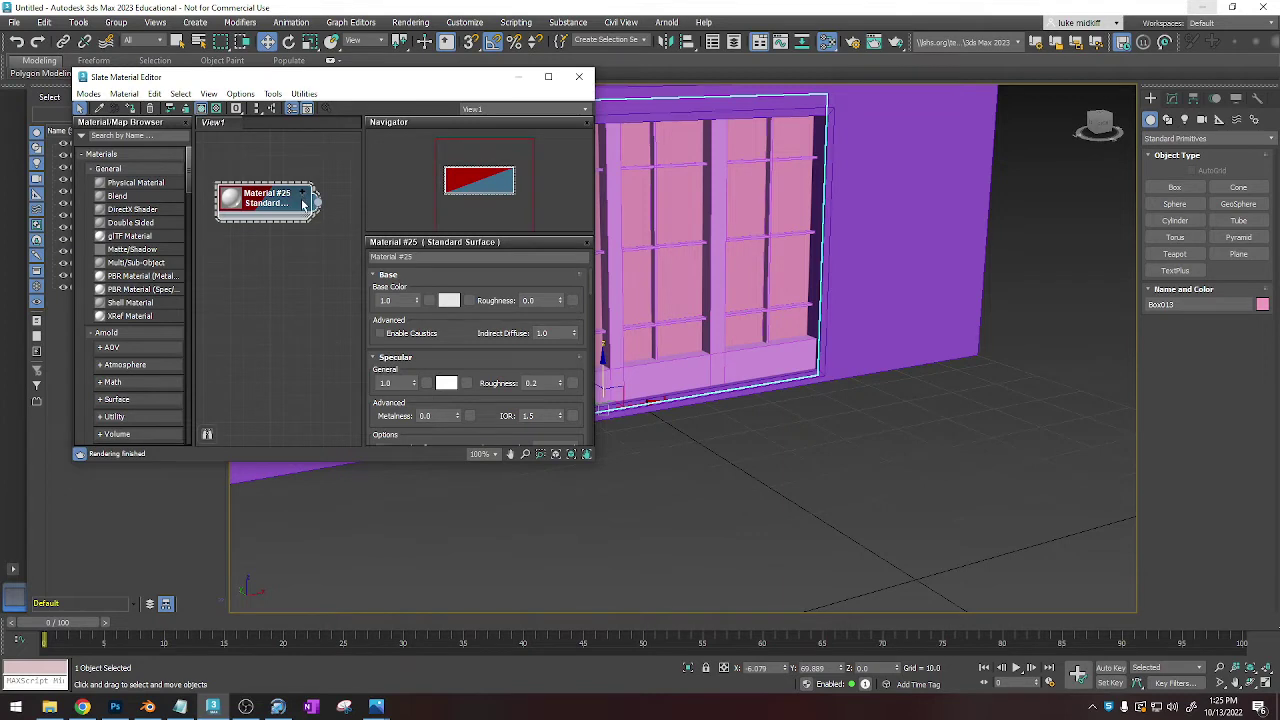
# Keep the material's base color, set its Transmission to 1.0, and assign it to the pane panel.
pyautogui.click(449, 300)
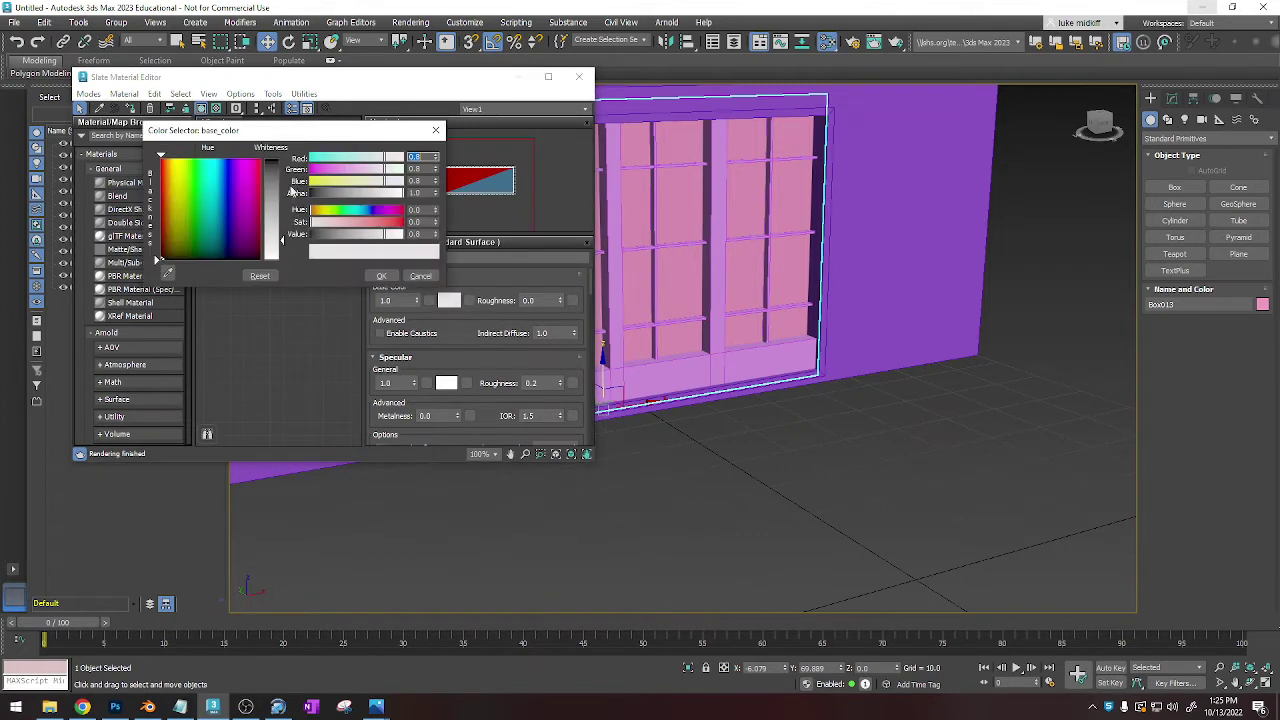
pyautogui.click(382, 277)
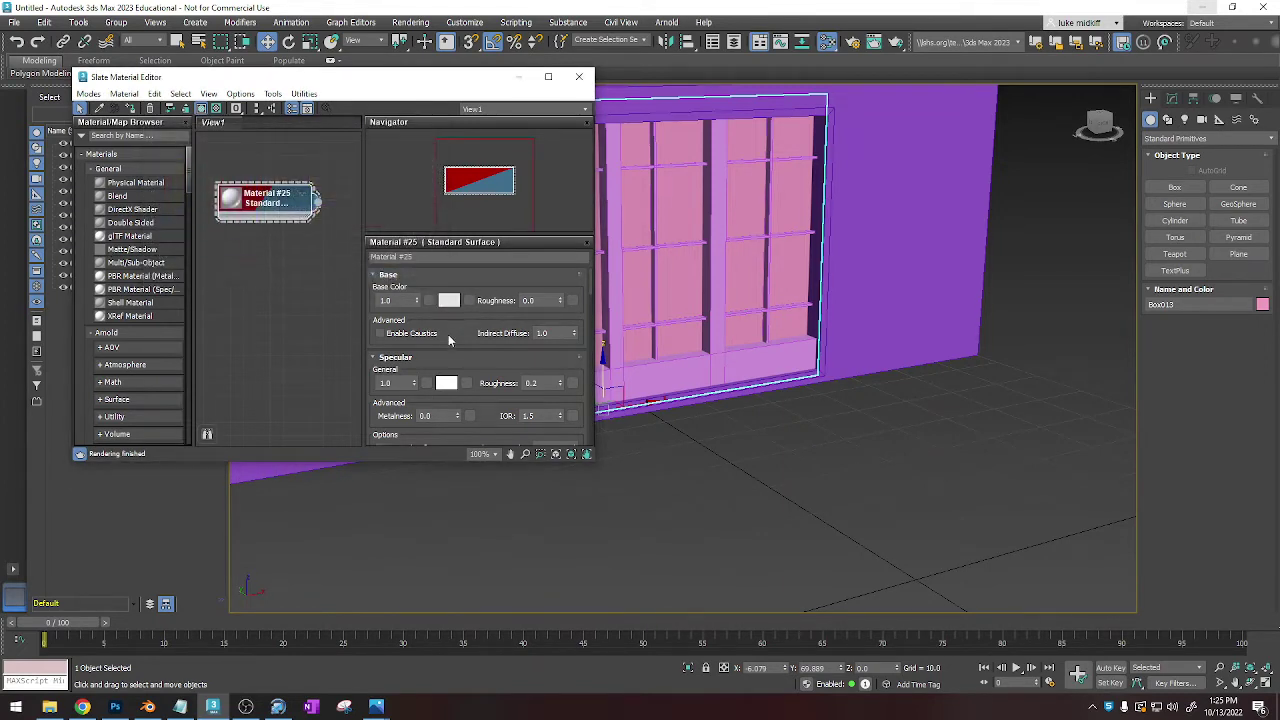
pyautogui.scroll(-5, 449, 340)
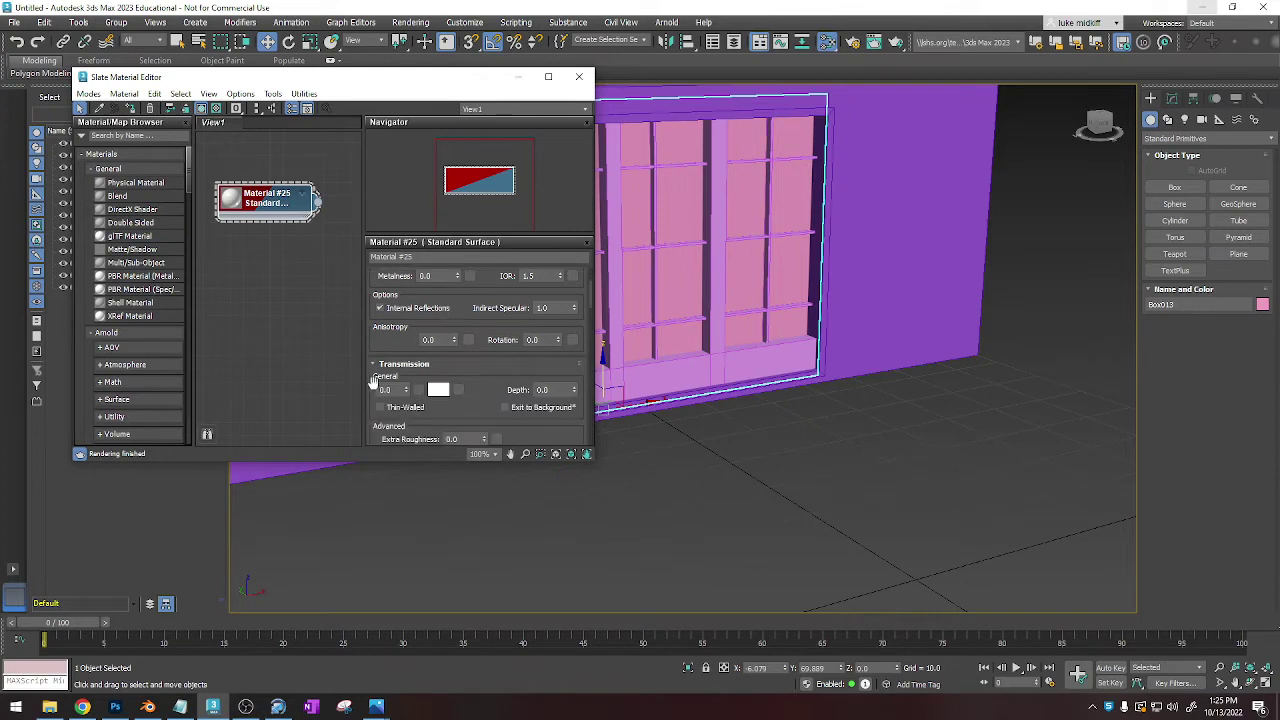
pyautogui.moveTo(408, 390); pyautogui.dragTo(408, 310)
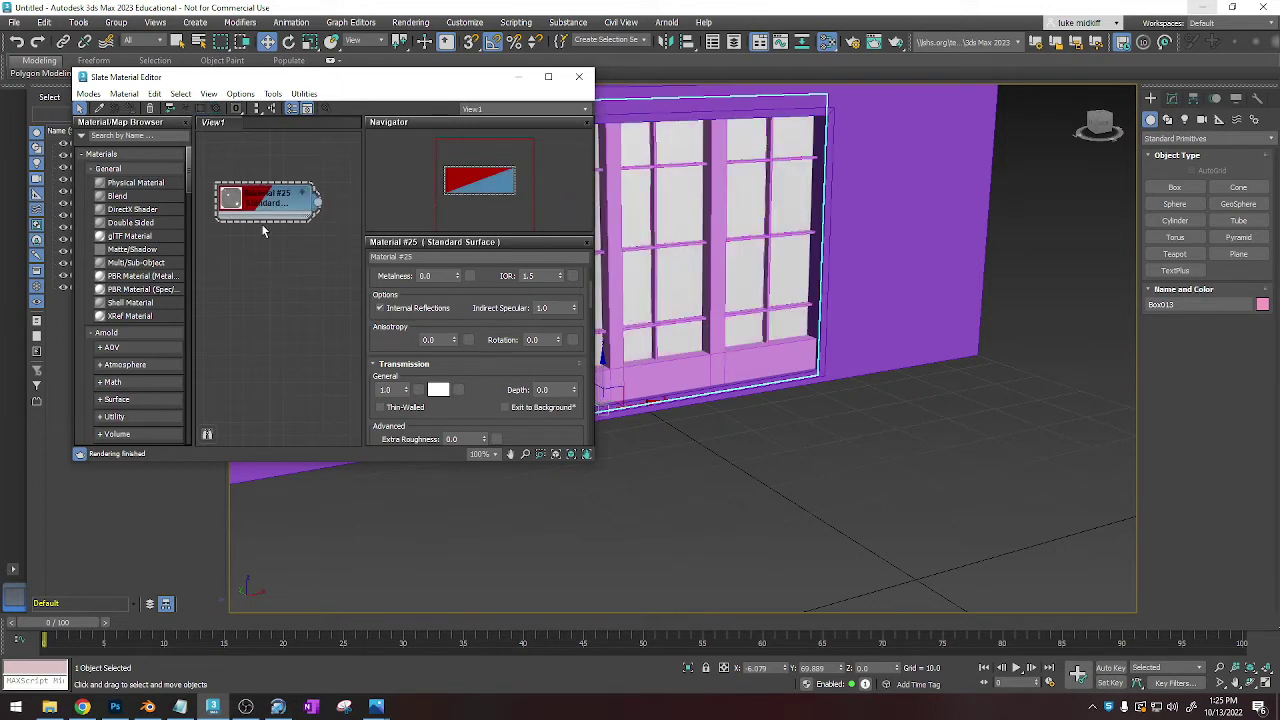
# Create a second Arnold Standard Surface material below the first and set its base color to white.
pyautogui.rightClick(260, 262)
pyautogui.moveTo(300, 264)
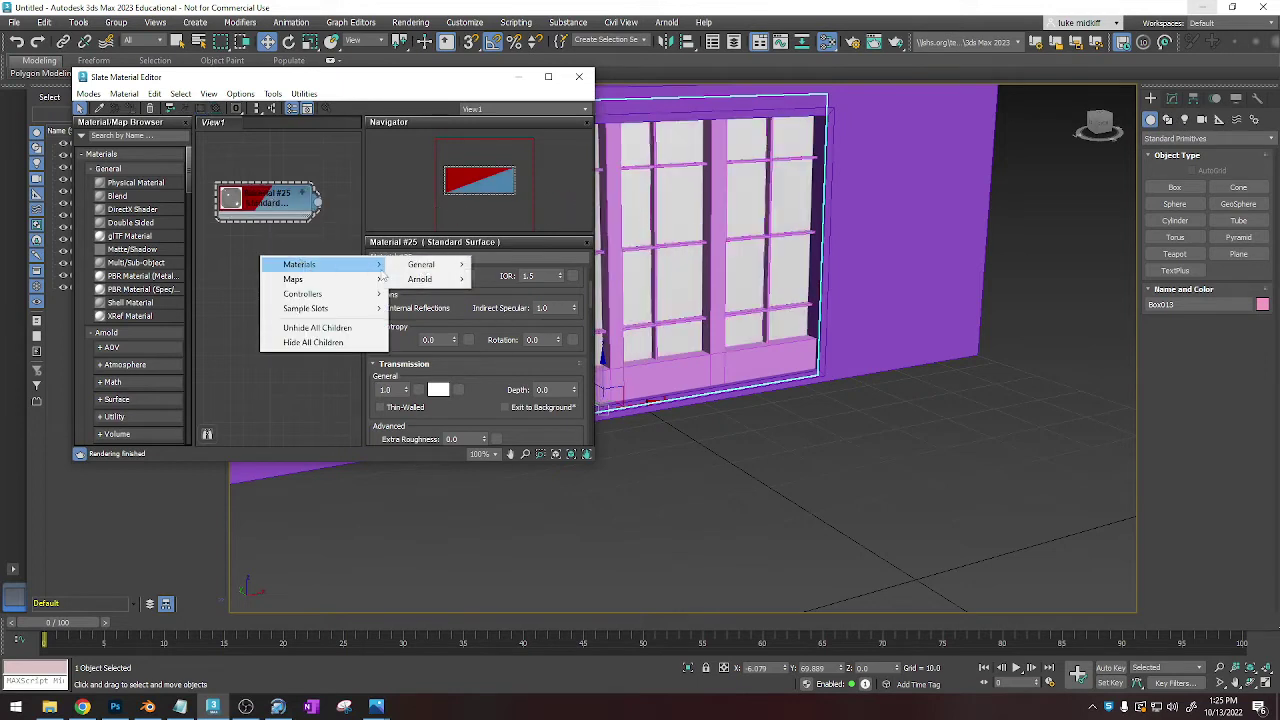
pyautogui.moveTo(420, 279)
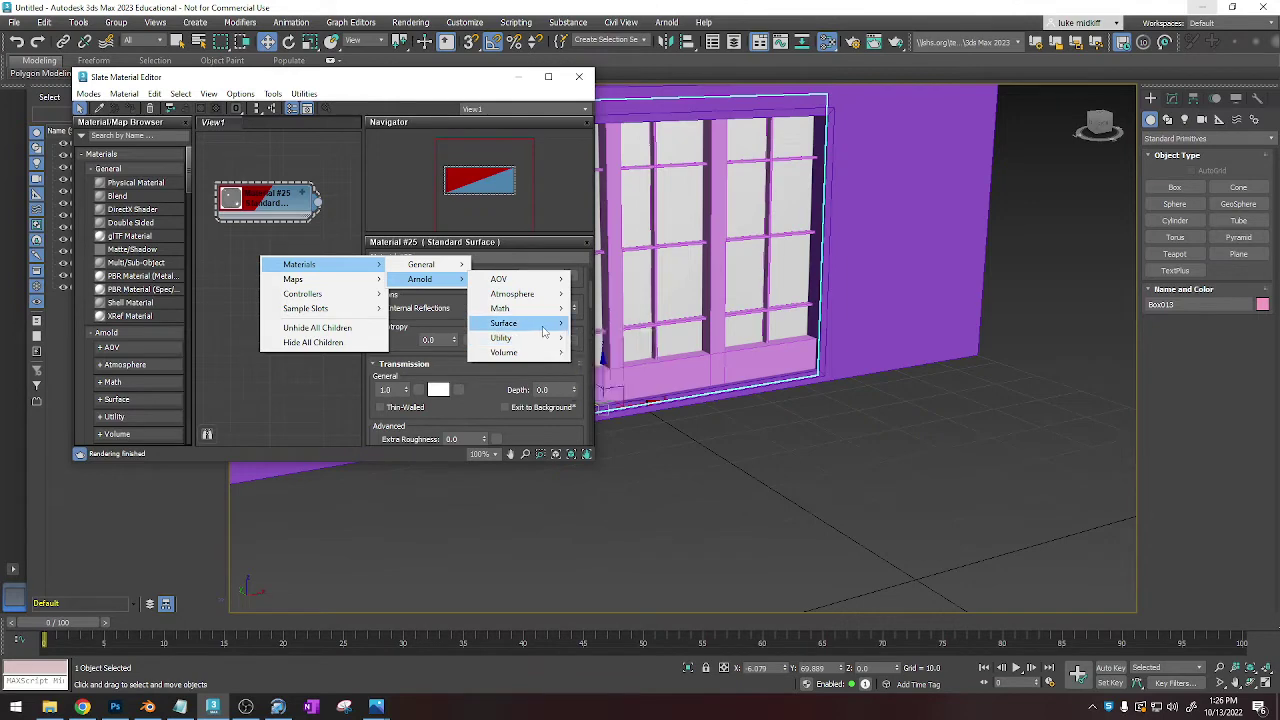
pyautogui.moveTo(541, 326)
pyautogui.click(606, 404)
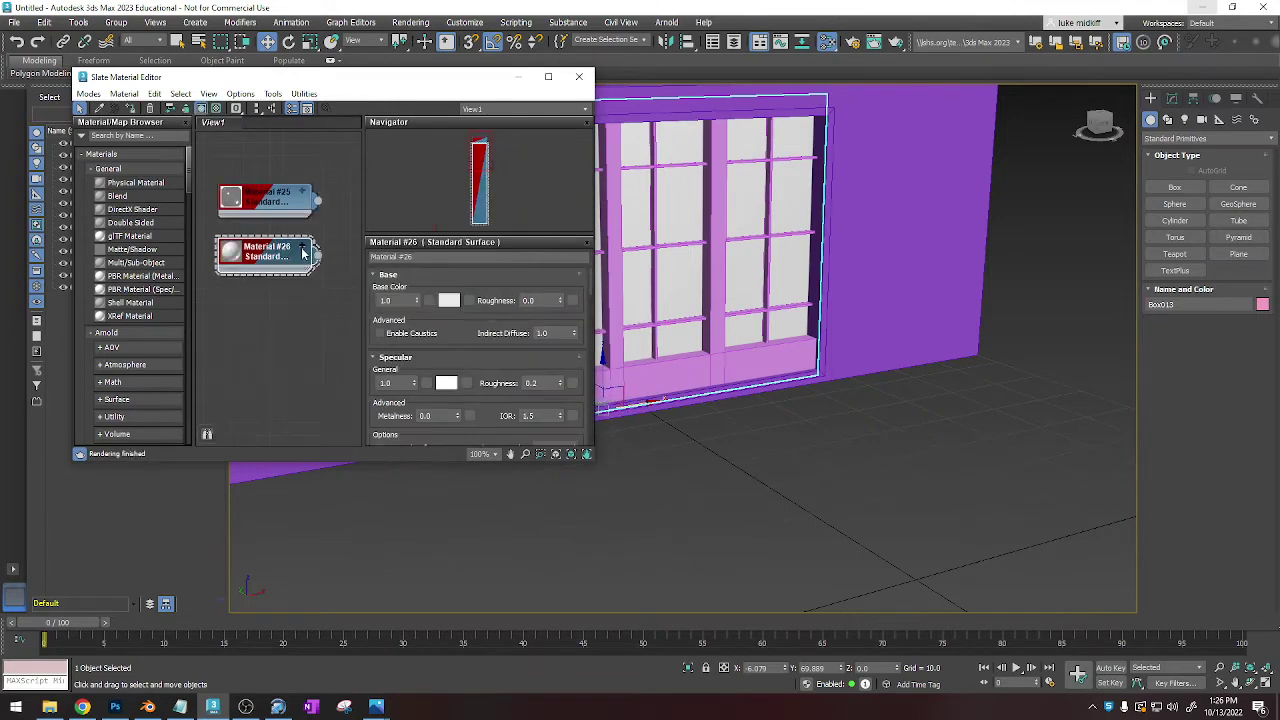
pyautogui.click(446, 301)
pyautogui.moveTo(267, 198); pyautogui.dragTo(267, 270)
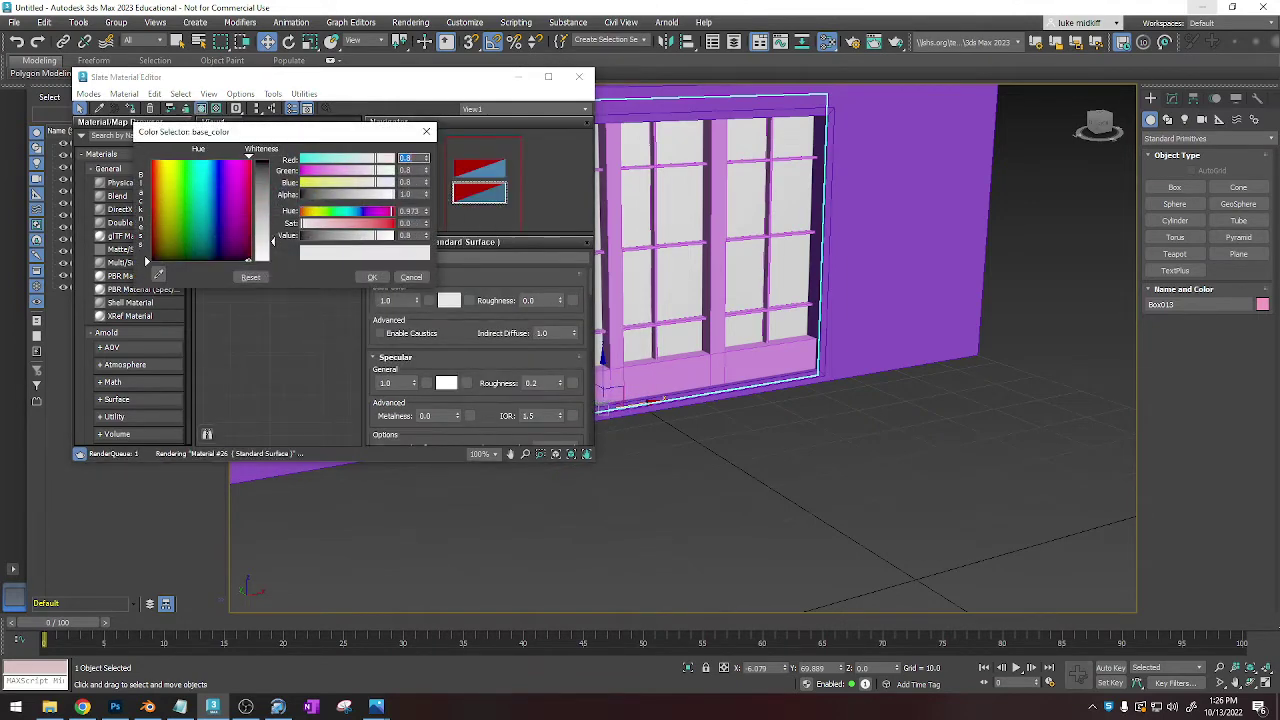
pyautogui.click(371, 277)
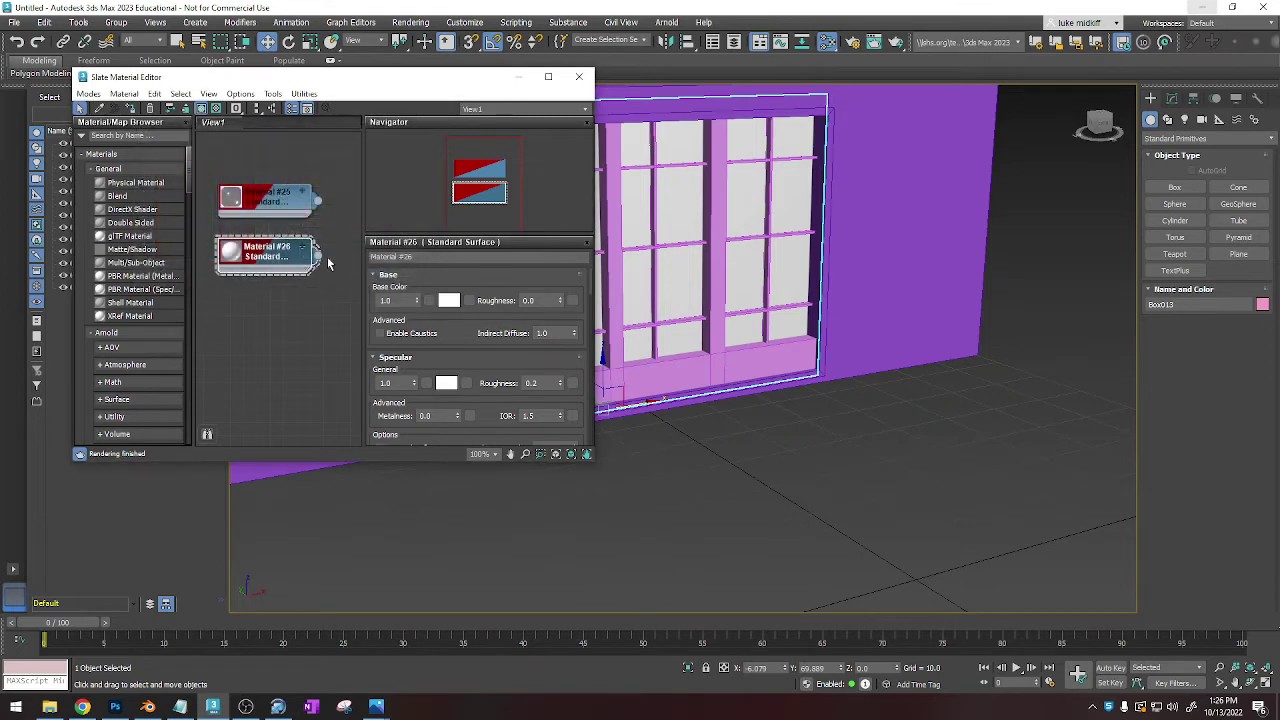
# Assign the white Standard Surface material to the wall.
pyautogui.moveTo(896, 197); pyautogui.dragTo(880, 215)
pyautogui.keyDown('alt'); pyautogui.moveTo(858, 234); pyautogui.dragTo(790, 236, button='middle'); pyautogui.keyUp('alt')
pyautogui.moveTo(848, 384); pyautogui.dragTo(912, 369, button='middle')
pyautogui.scroll(-3, 912, 369)
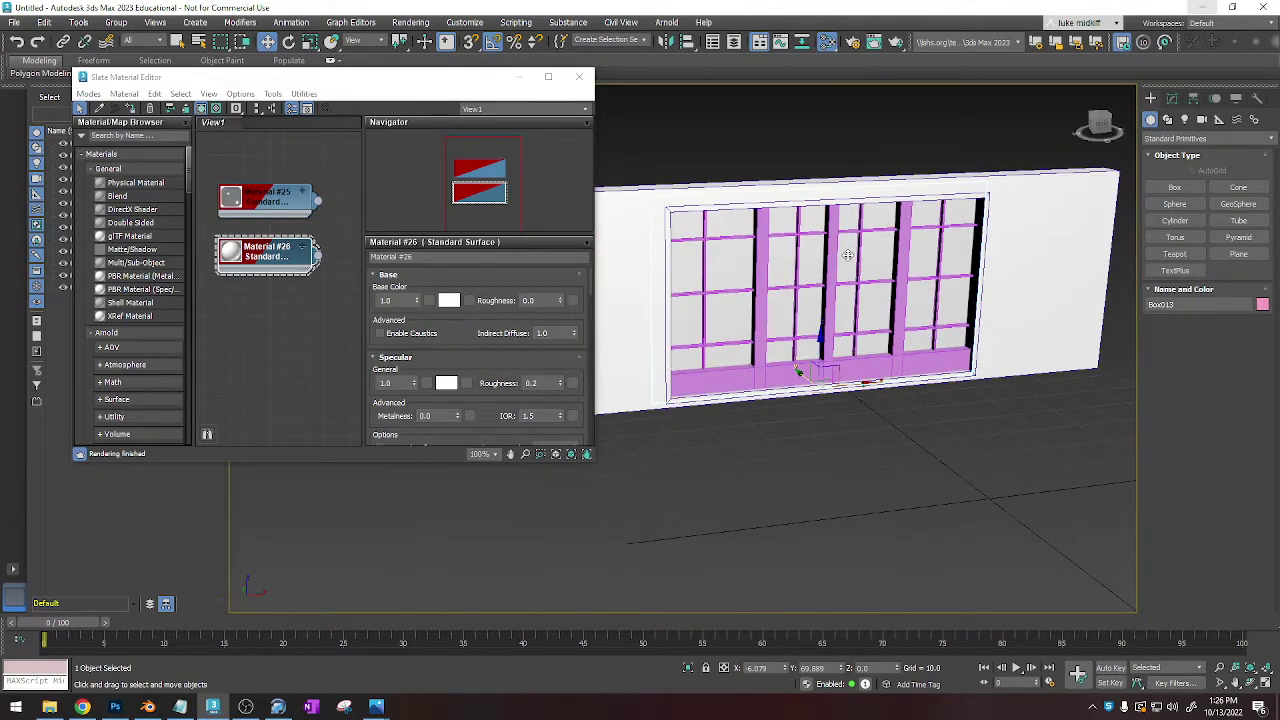
# Hide the pane panel and the wall to leave only the window posts, rail and bars.
pyautogui.rightClick(1070, 220)
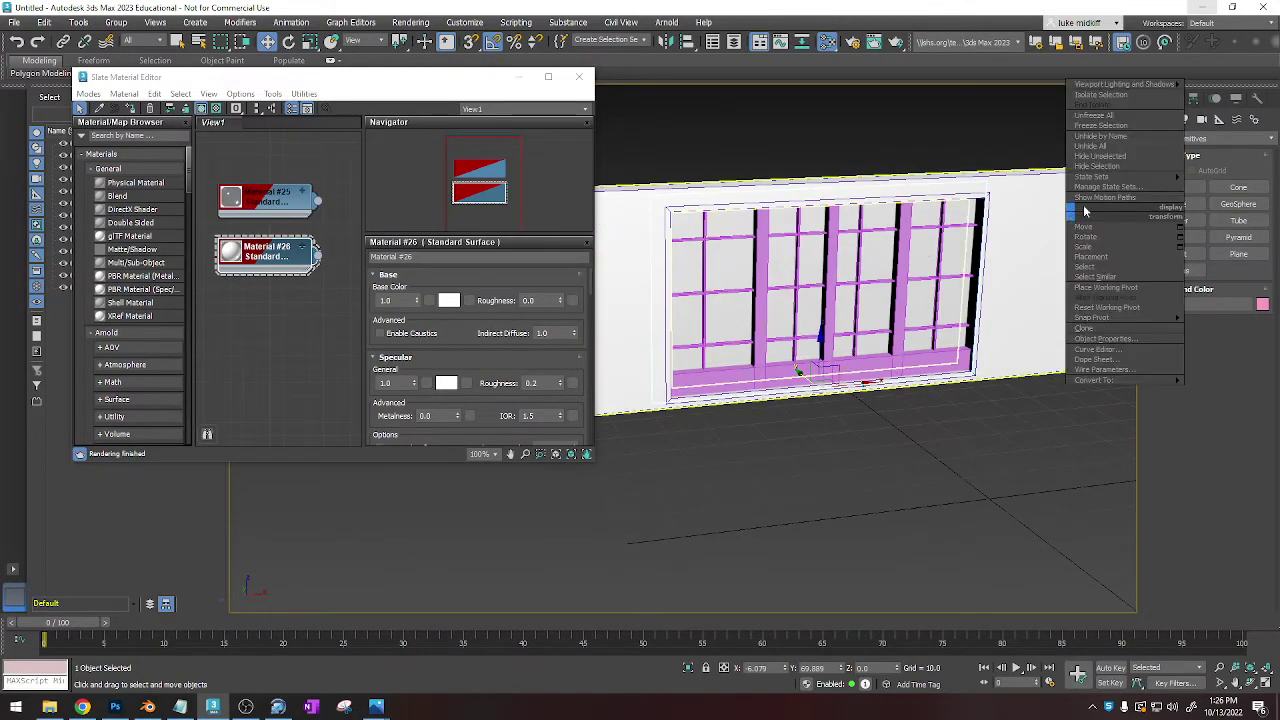
pyautogui.click(1100, 174)
pyautogui.click(1041, 247)
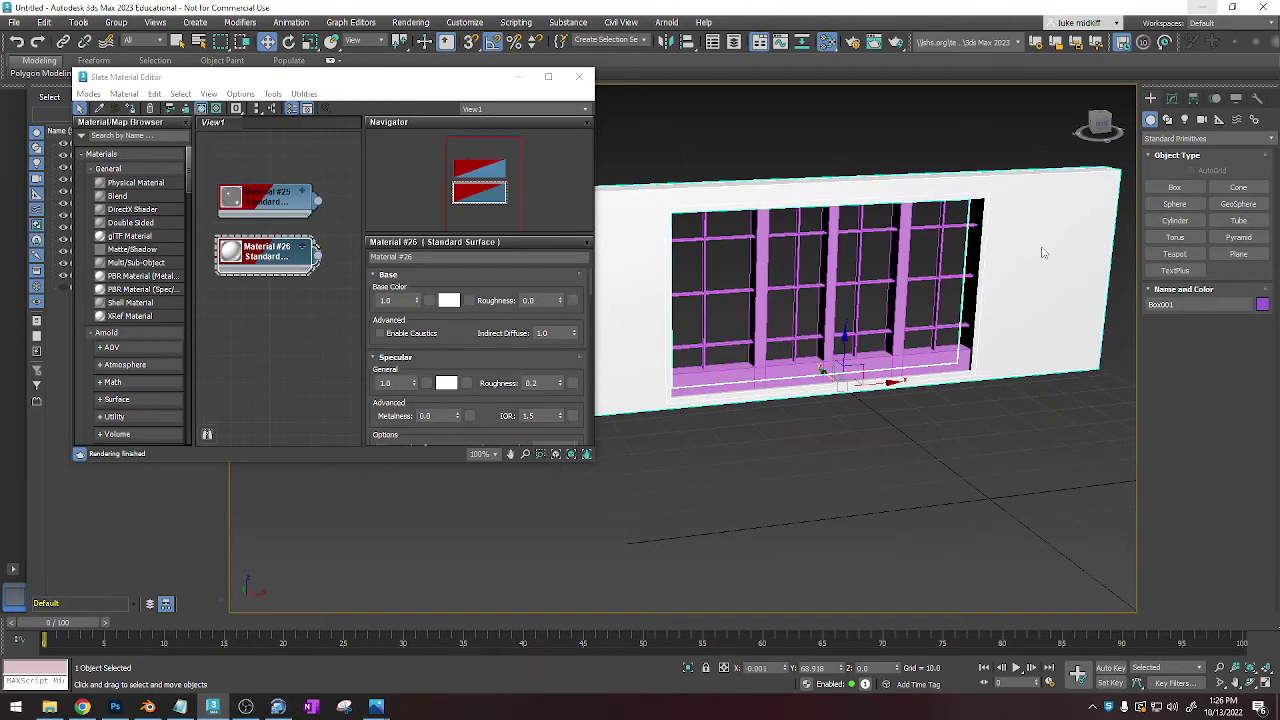
pyautogui.rightClick(1042, 251)
pyautogui.click(1066, 202)
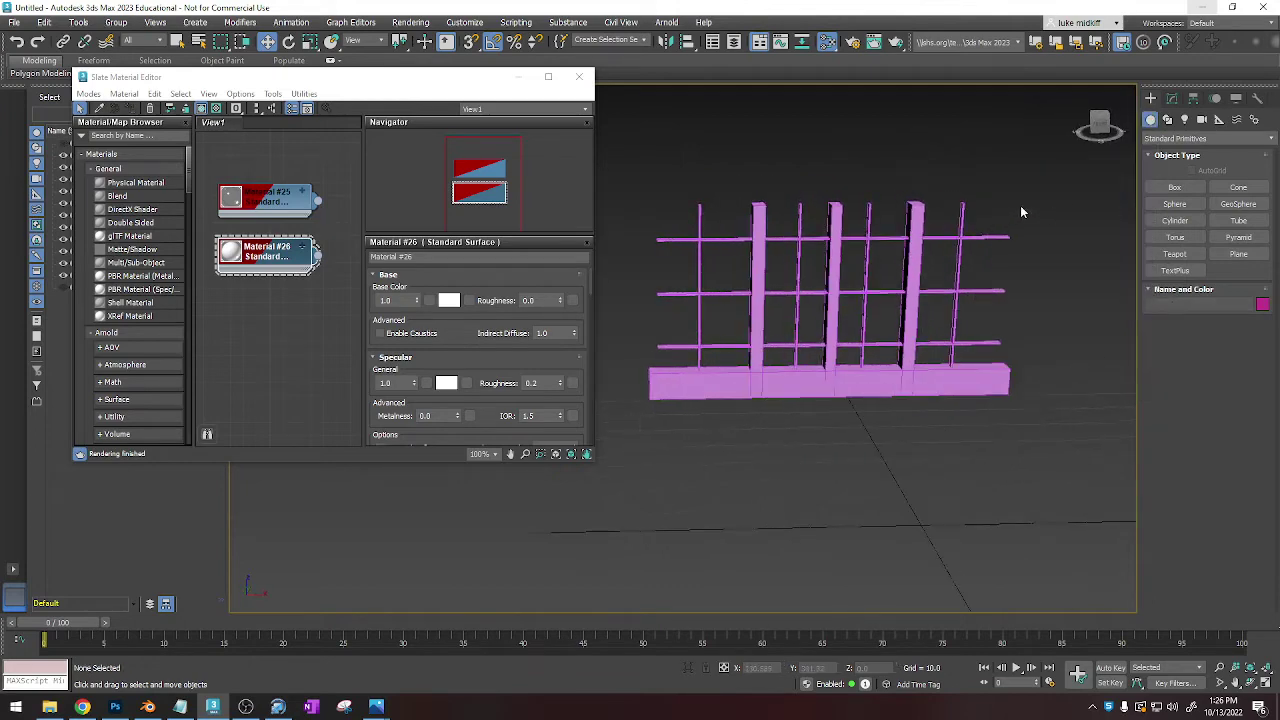
# Select all the window posts, rail and bars, assign the white material to the selection, and close the material editor.
pyautogui.moveTo(641, 461); pyautogui.dragTo(640, 458)
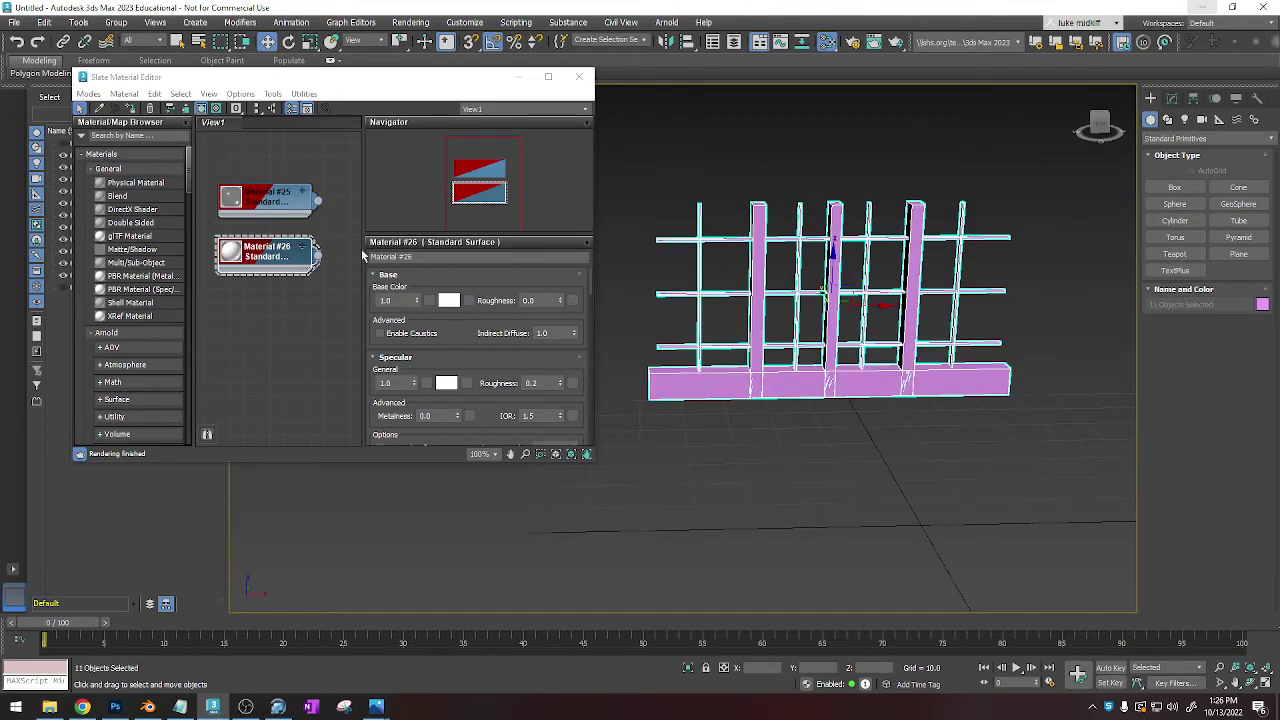
pyautogui.moveTo(713, 397); pyautogui.dragTo(713, 397)
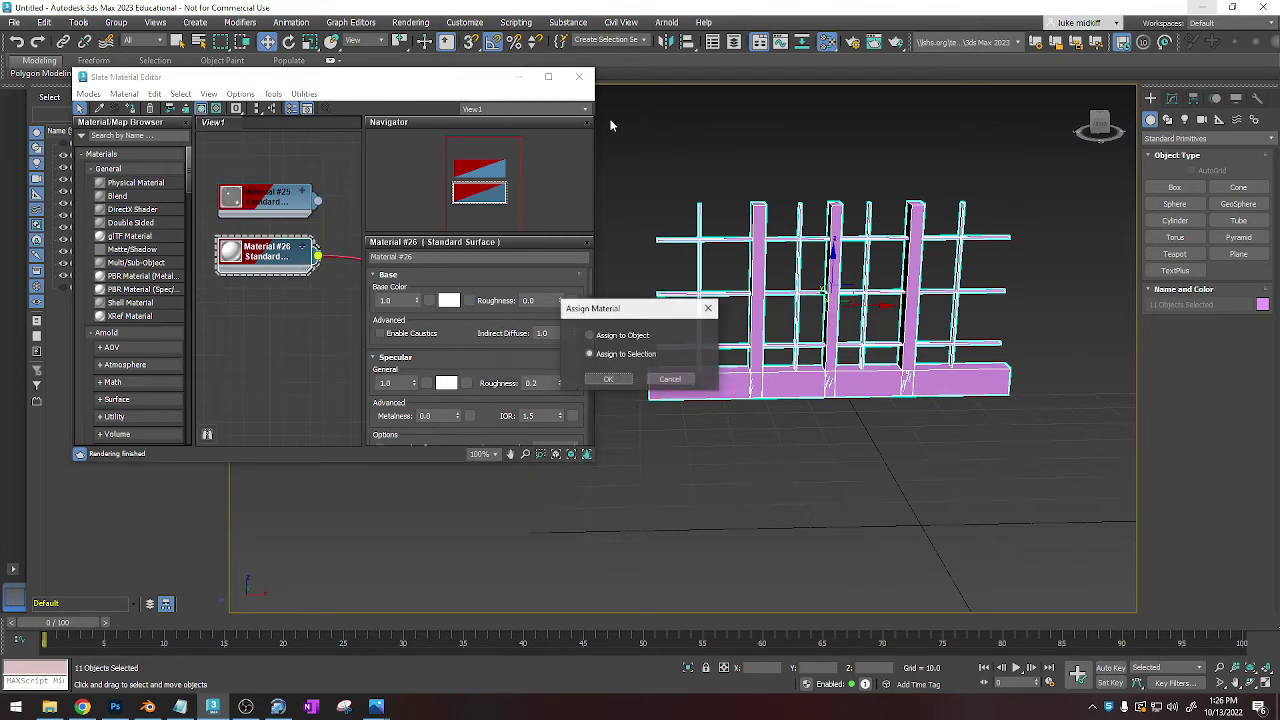
pyautogui.click(610, 381)
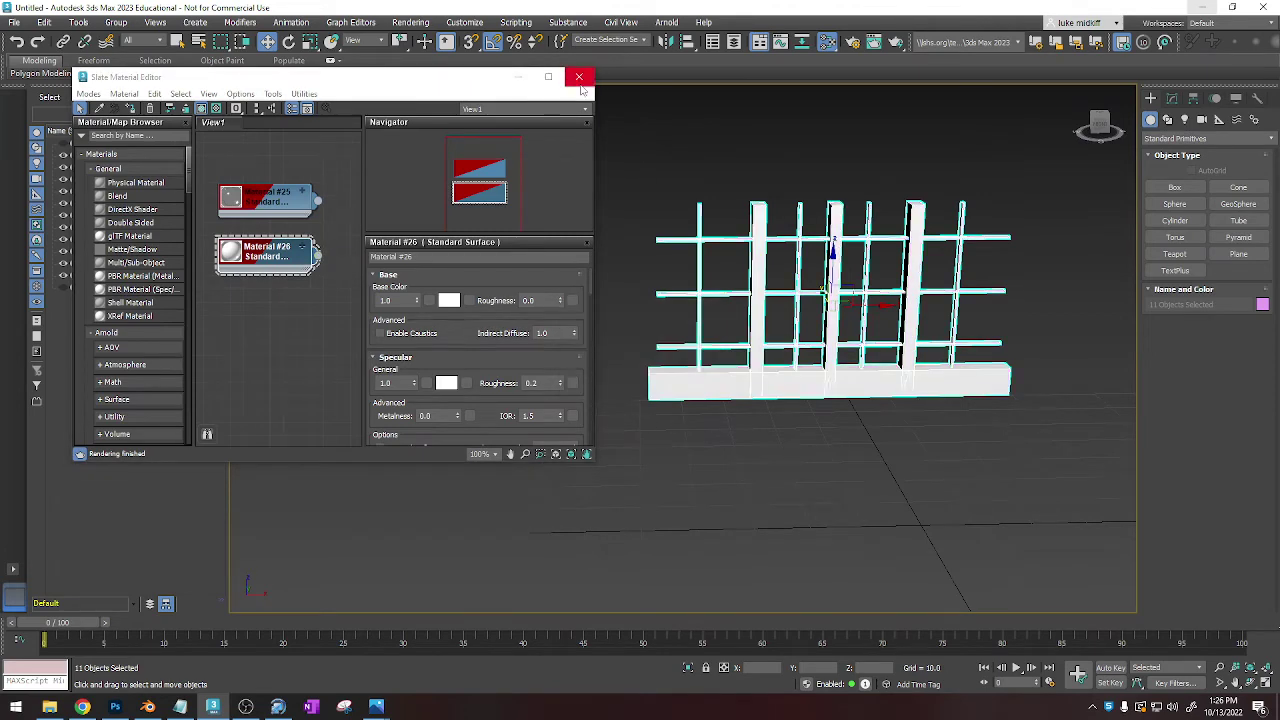
pyautogui.click(578, 77)
# Unhide all objects to bring back the wall and the pane panel.
pyautogui.rightClick(555, 210)
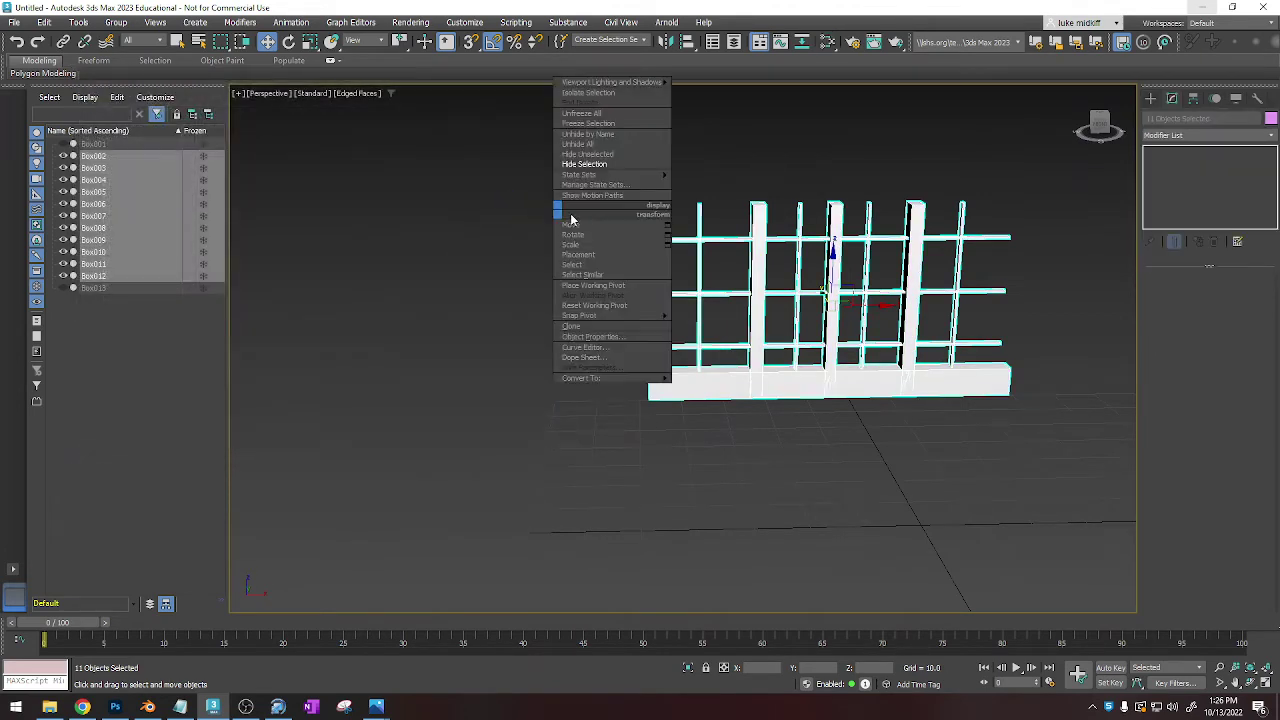
pyautogui.click(590, 144)
pyautogui.scroll(-2, 740, 264)
pyautogui.scroll(5, 789, 267)
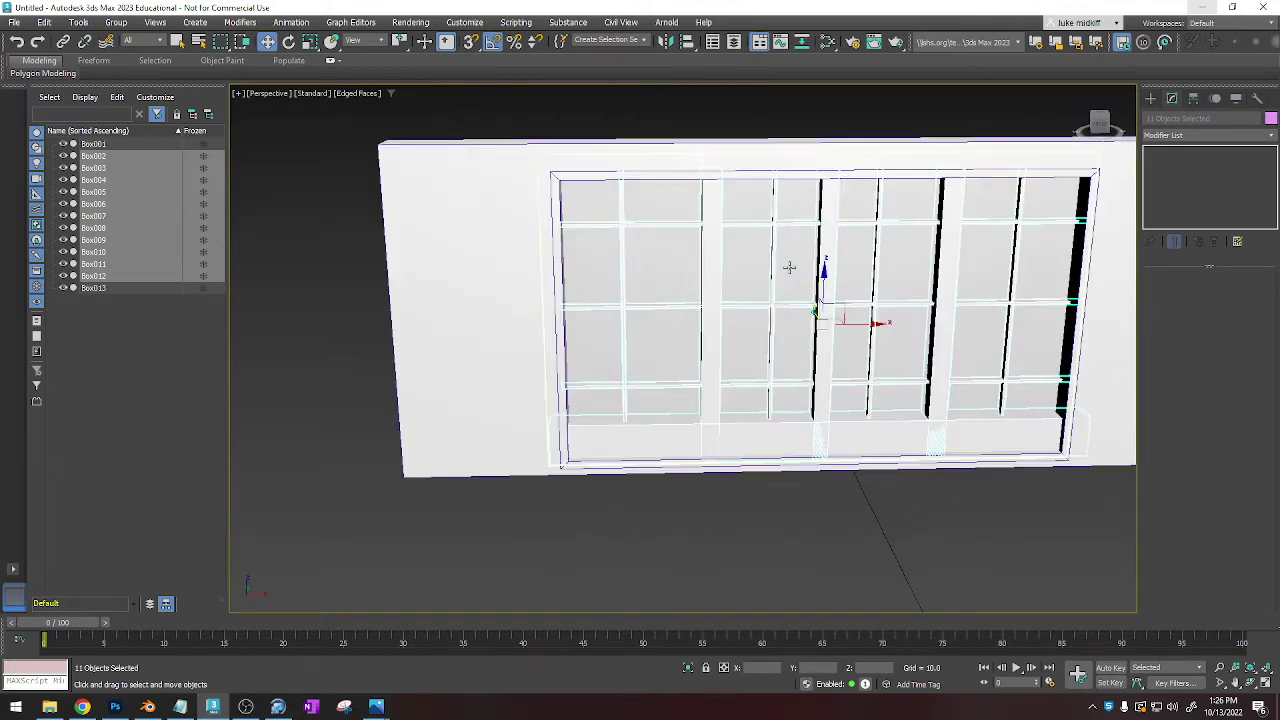
# Start a test render of the perspective view, then close the render windows.
pyautogui.keyDown('alt'); pyautogui.moveTo(789, 267); pyautogui.dragTo(812, 266, button='middle'); pyautogui.keyUp('alt')
pyautogui.hotkey('shift', 'q')
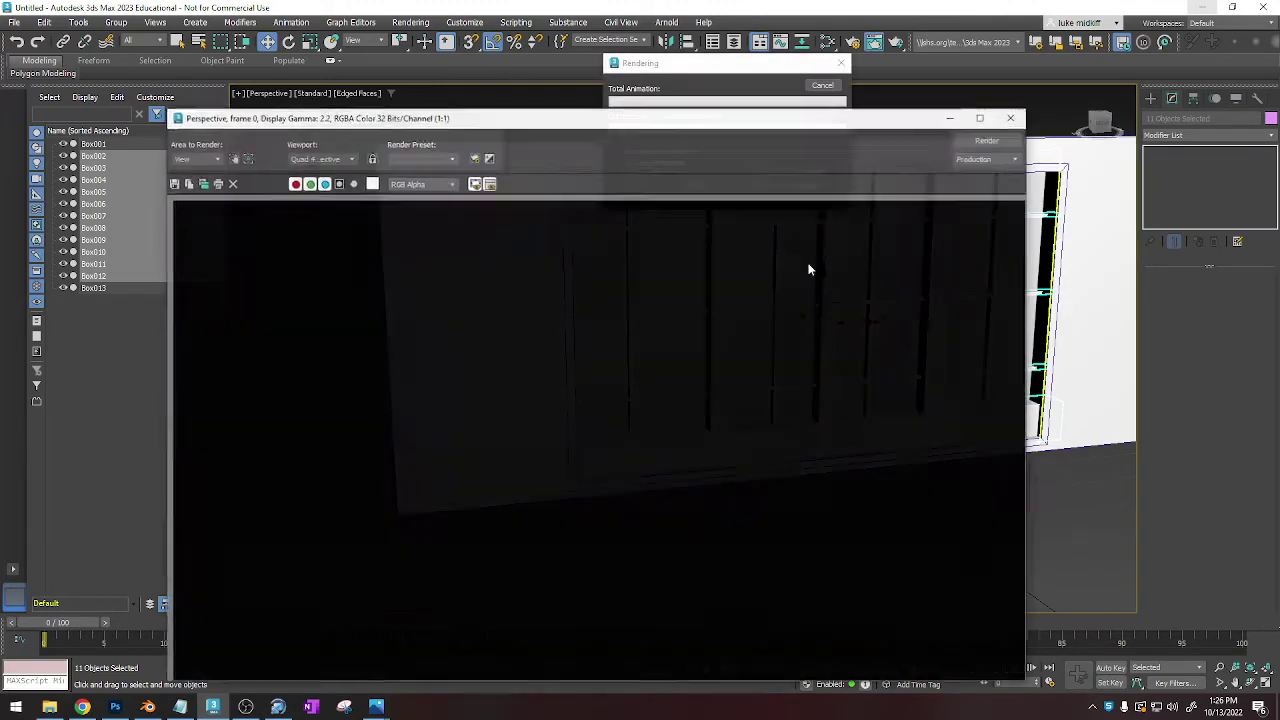
pyautogui.click(1013, 119)
pyautogui.click(845, 63)
# Examine the DiningRoom.jpeg reference in the browser and return to 3ds Max.
pyautogui.scroll(-5, 730, 376)
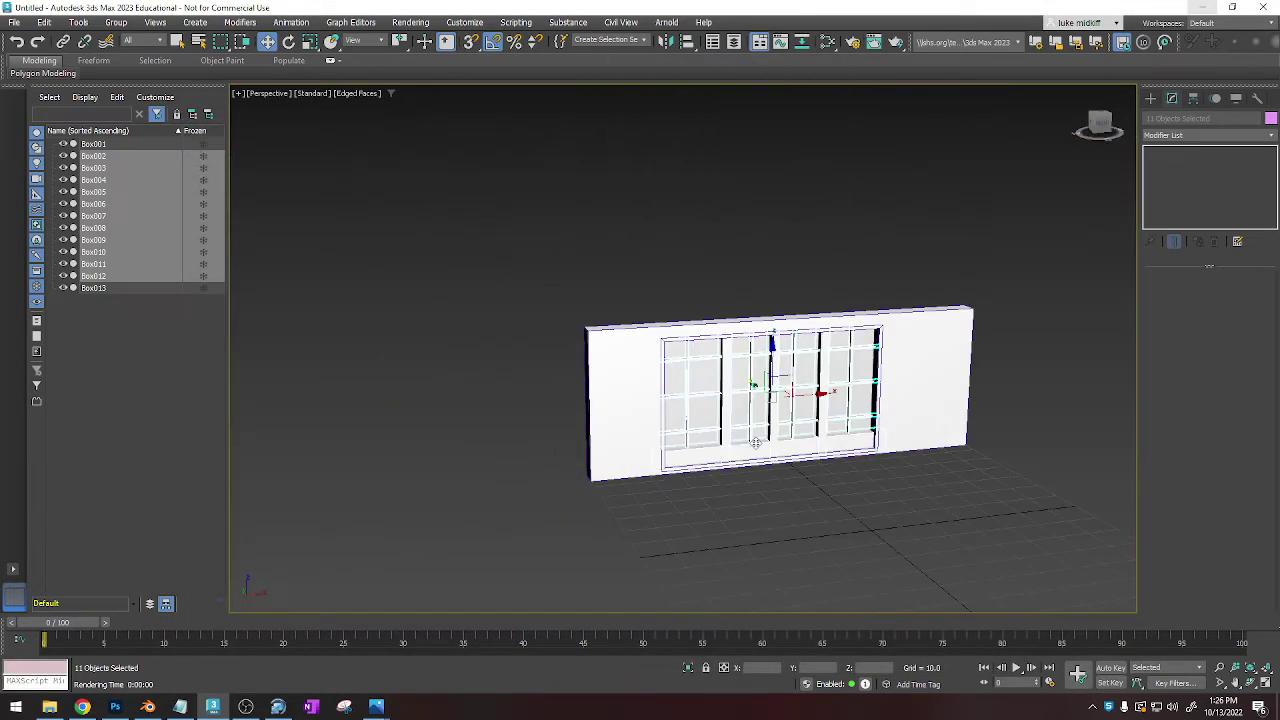
pyautogui.scroll(2, 718, 404)
pyautogui.keyDown('alt'); pyautogui.moveTo(754, 442); pyautogui.dragTo(709, 382, button='middle'); pyautogui.keyUp('alt')
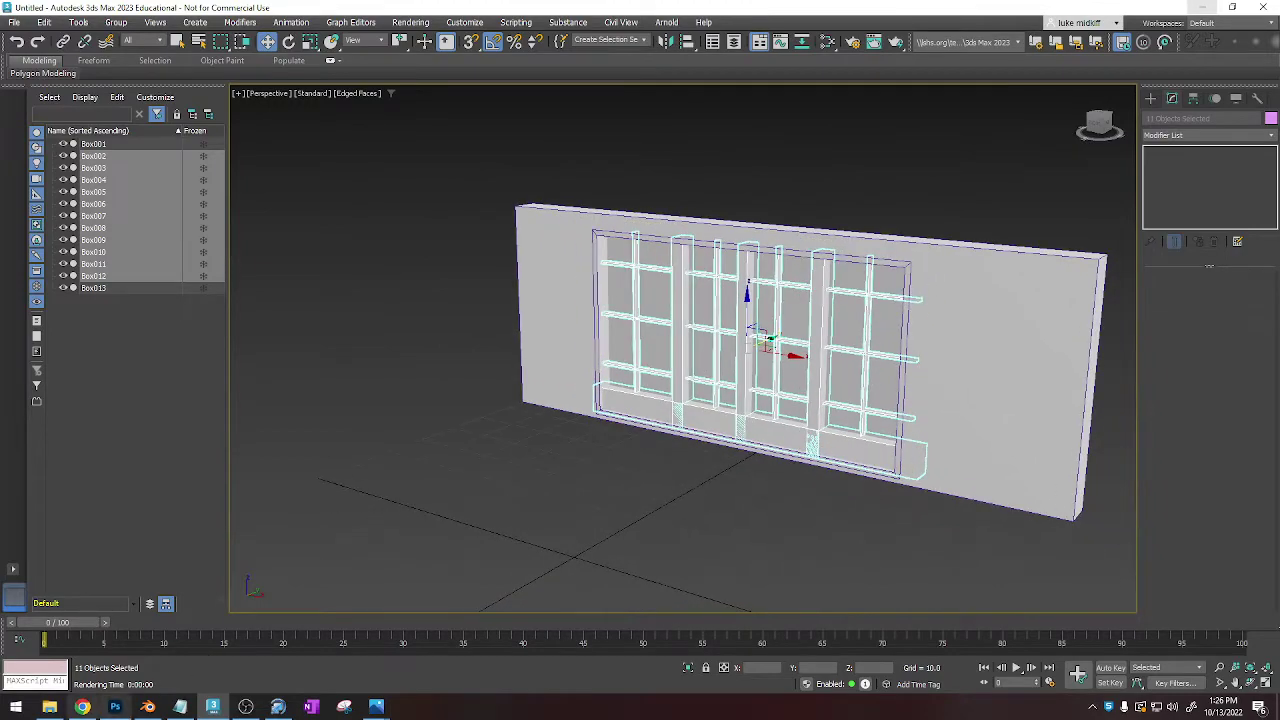
pyautogui.click(82, 706)
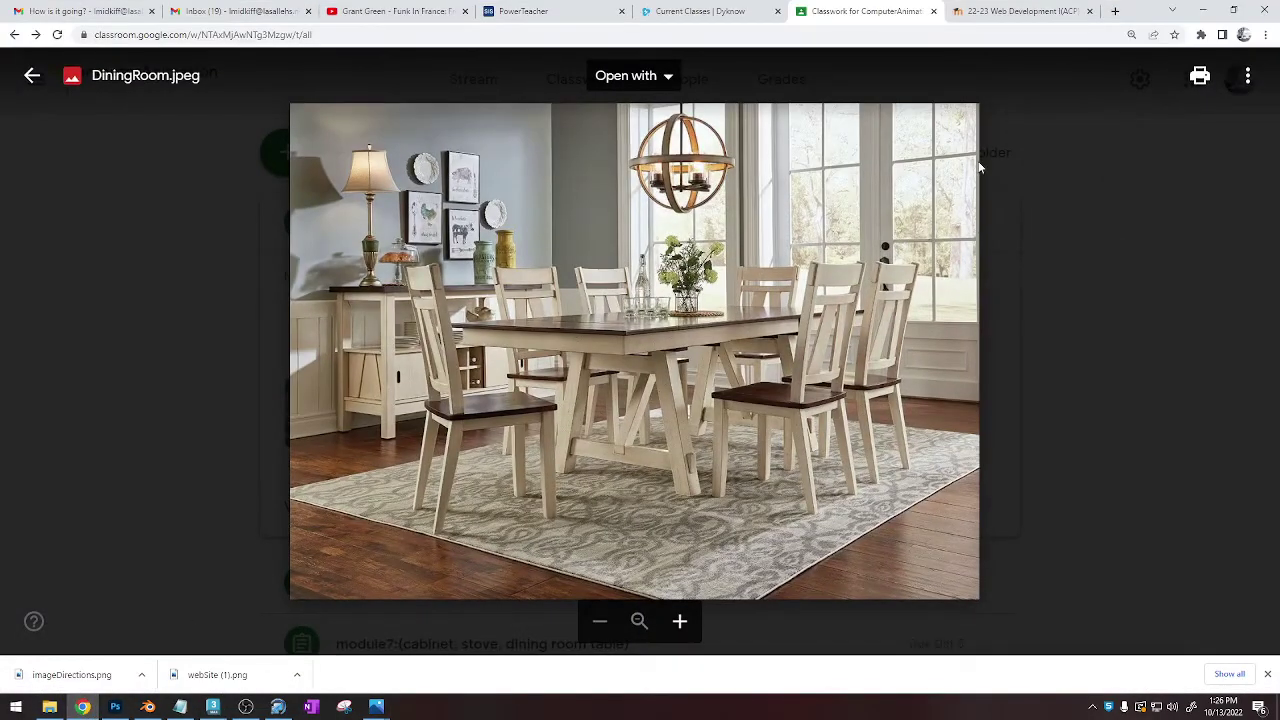
pyautogui.click(1202, 13)
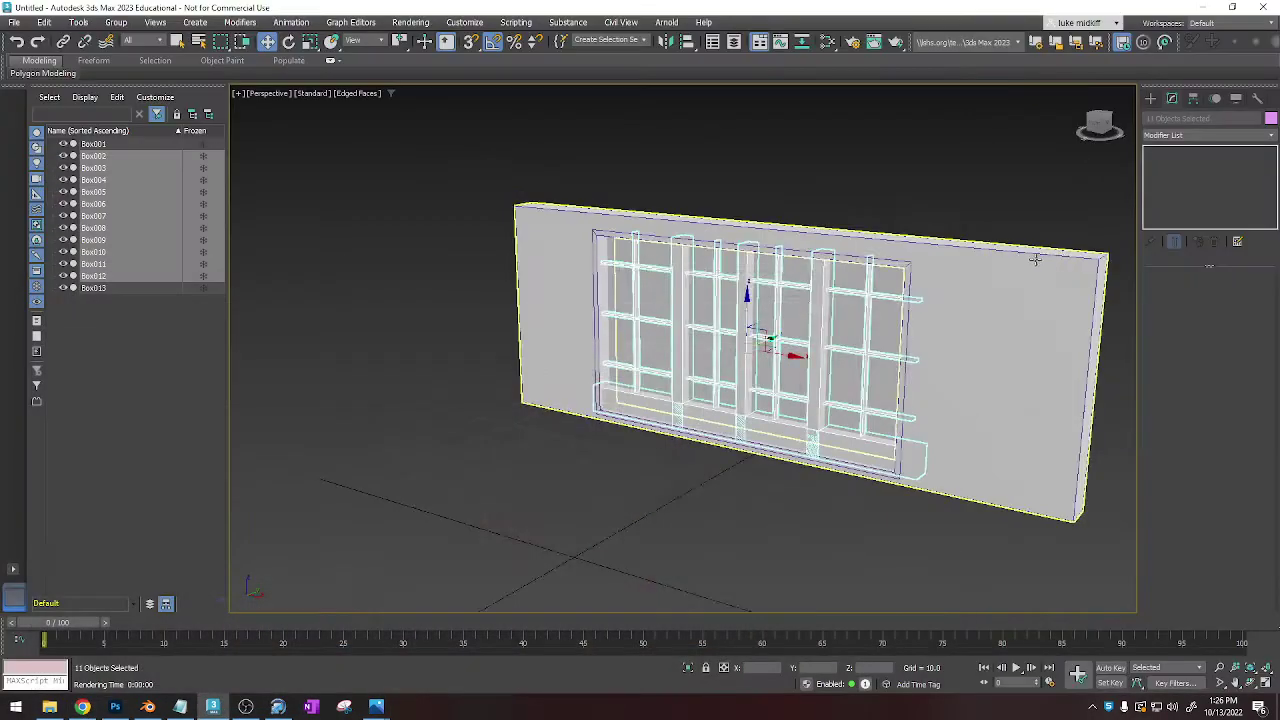
# Create a Cone on the floor in front of the window, wider at the top, with Radius 1 about 3.8 and height about 9.4.
pyautogui.moveTo(1034, 257); pyautogui.dragTo(895, 218, button='middle')
pyautogui.click(1149, 99)
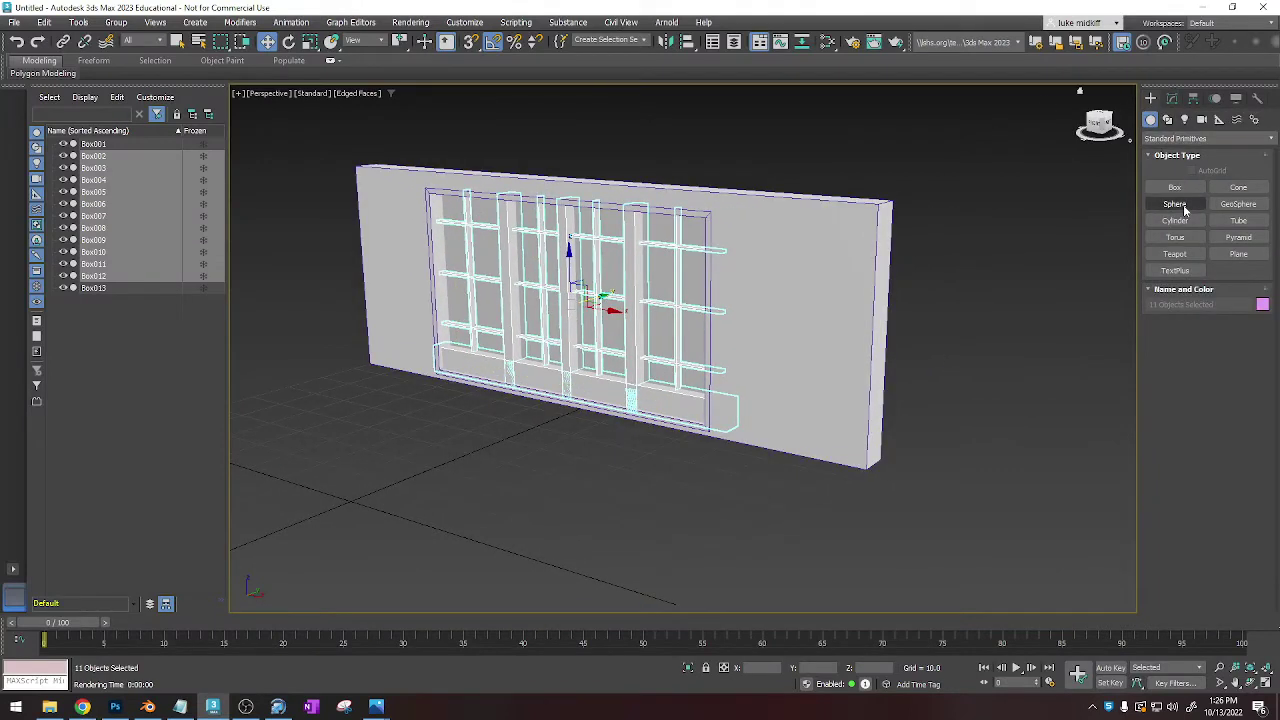
pyautogui.click(1238, 187)
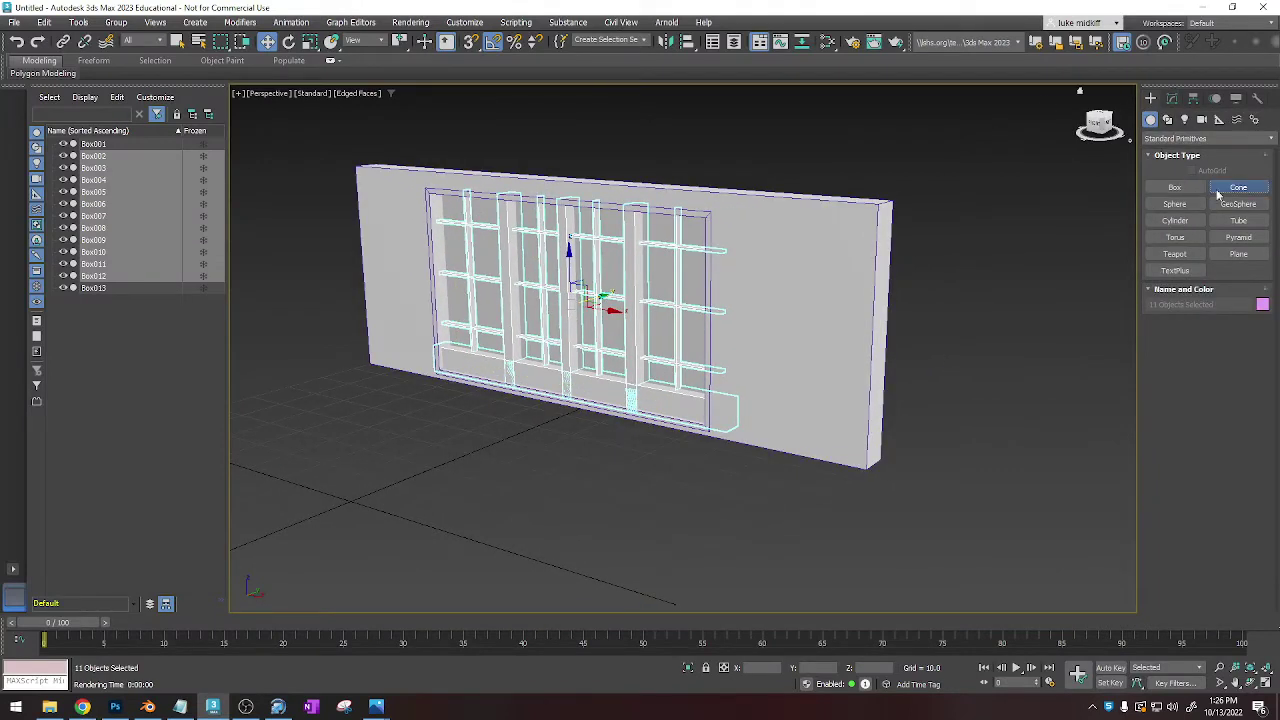
pyautogui.moveTo(477, 466); pyautogui.dragTo(504, 467)
pyautogui.click(481, 432)
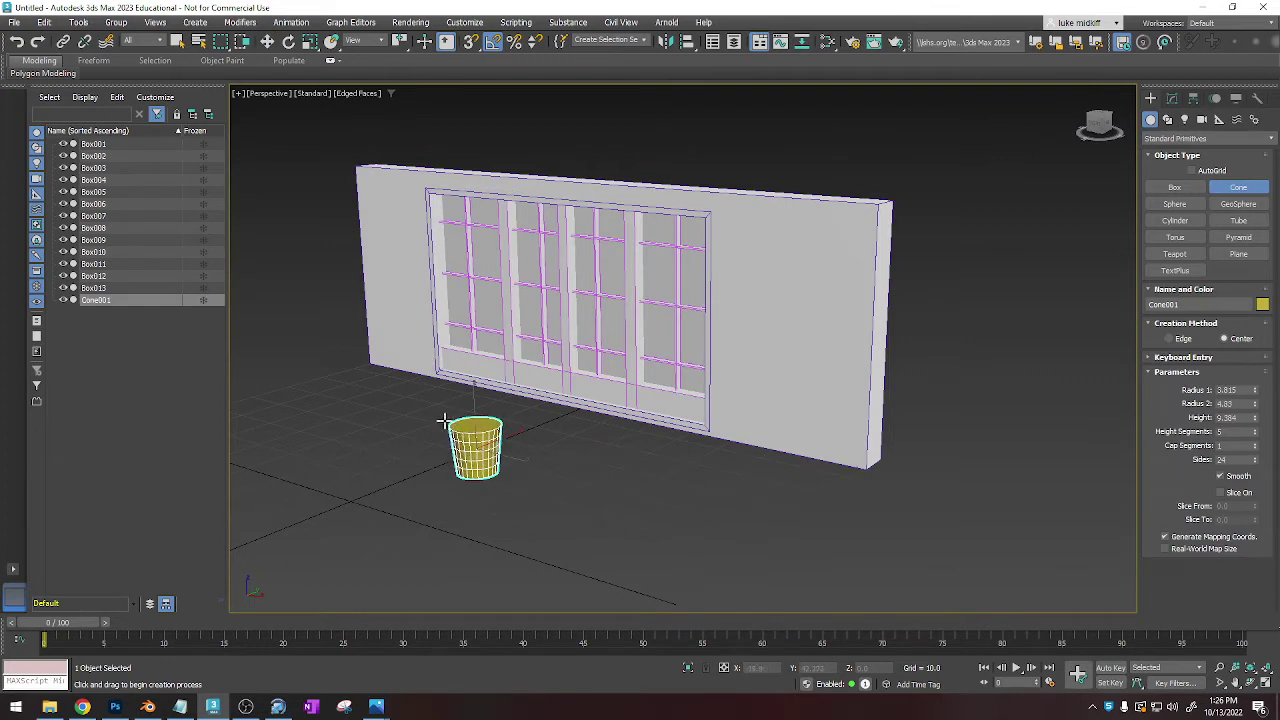
pyautogui.press('w')
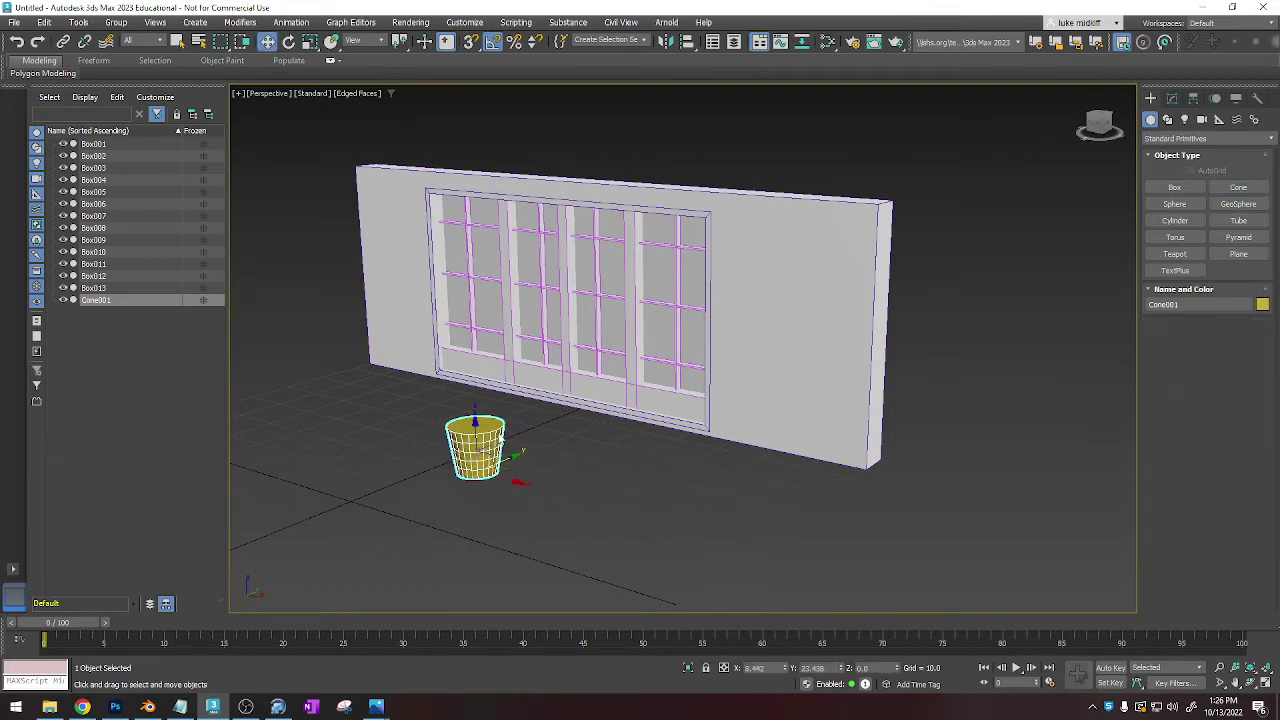
# Convert the cone to an Editable Poly and delete its top polygon to open the cup.
pyautogui.rightClick(496, 430)
pyautogui.moveTo(546, 597)
pyautogui.click(660, 607)
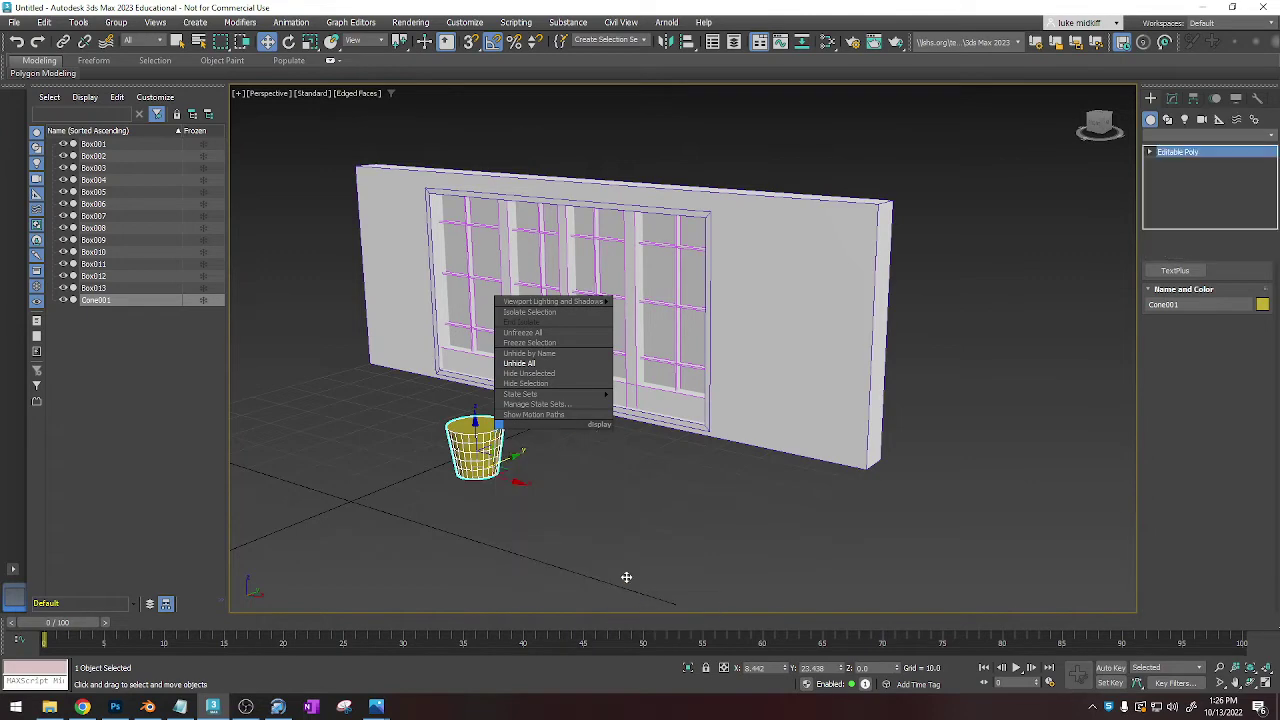
pyautogui.press('4')
pyautogui.click(477, 427)
pyautogui.press('Delete')
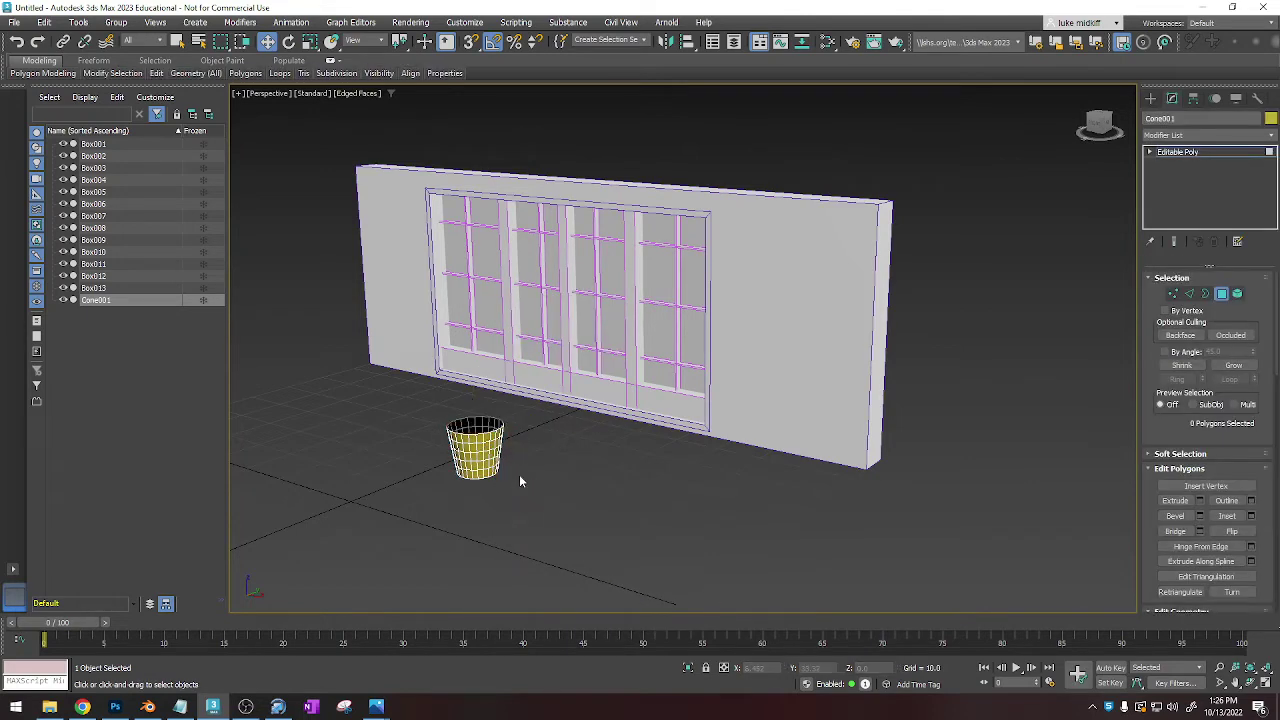
# Extrude the cup's bottom polygon by about 2.3 to form a base, and leave polygon editing.
pyautogui.moveTo(531, 496)
pyautogui.keyDown('alt'); pyautogui.mouseDown(button='middle')
pyautogui.moveTo(495, 421)
pyautogui.moveTo(549, 486)
pyautogui.mouseUp(button='middle'); pyautogui.keyUp('alt')
pyautogui.click(467, 467)
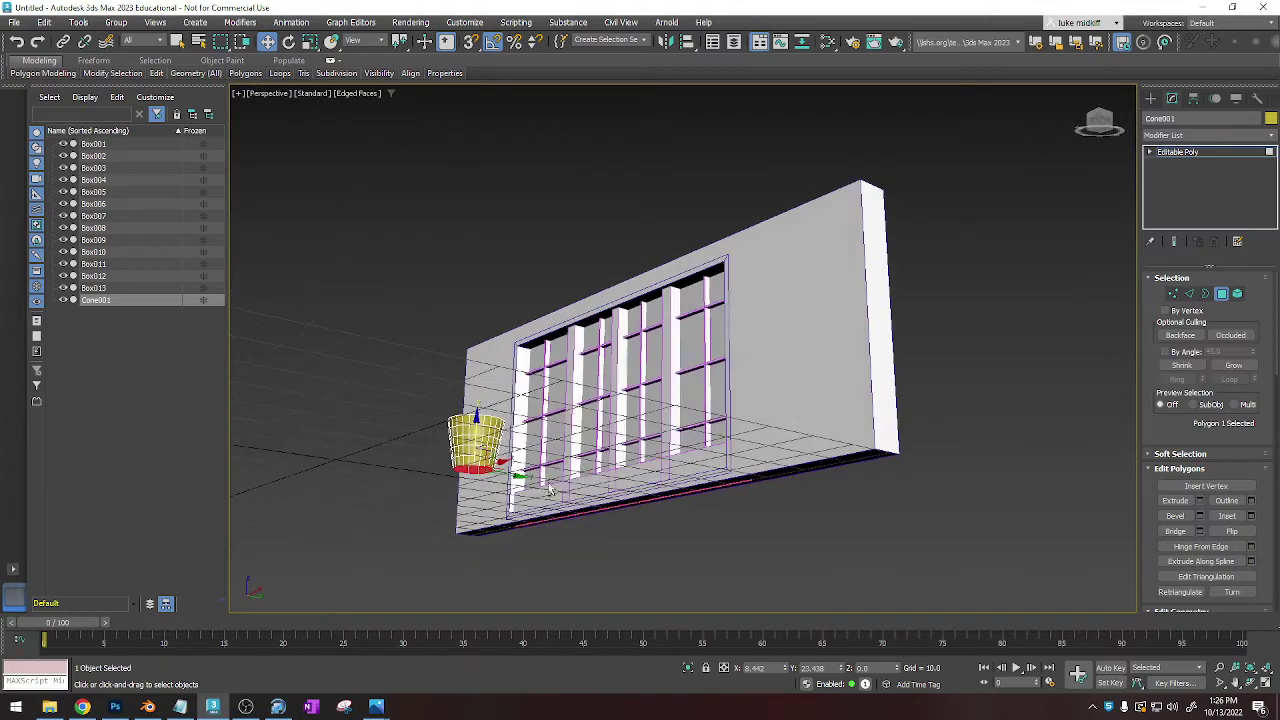
pyautogui.click(1200, 501)
pyautogui.keyDown('alt'); pyautogui.moveTo(672, 340); pyautogui.dragTo(692, 398, button='middle'); pyautogui.keyUp('alt')
pyautogui.rightClick(692, 377)
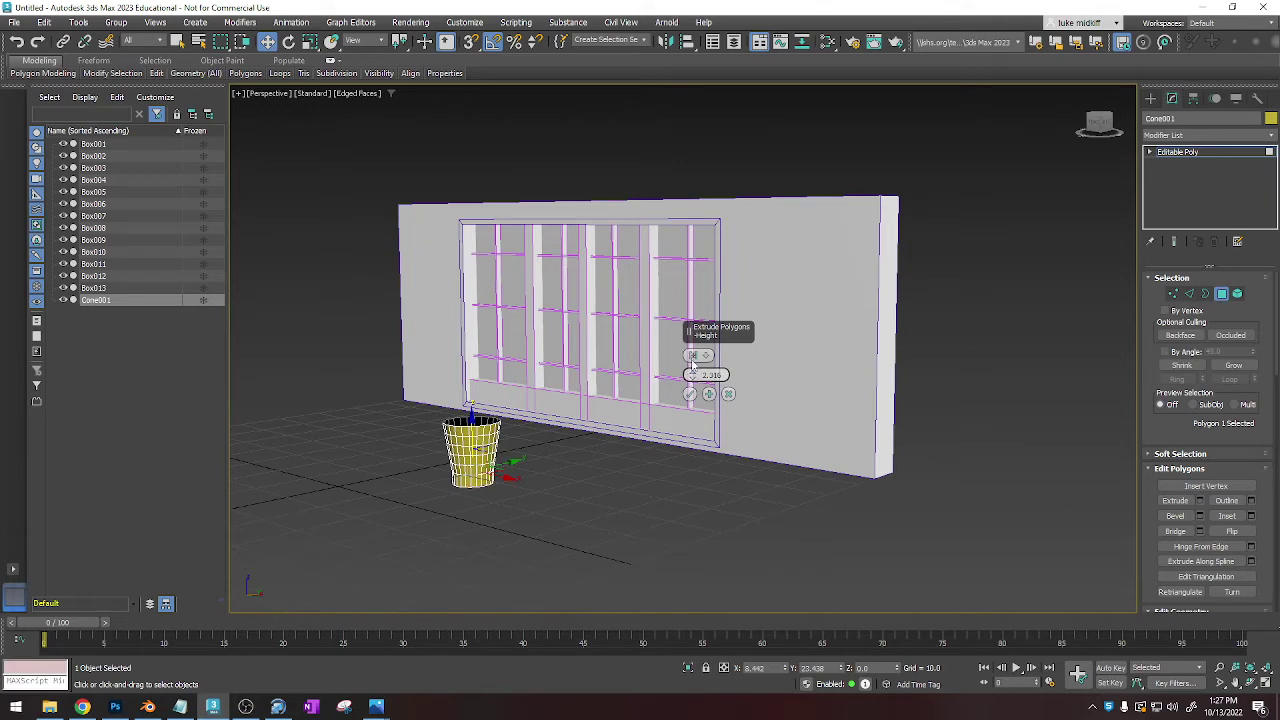
pyautogui.click(689, 394)
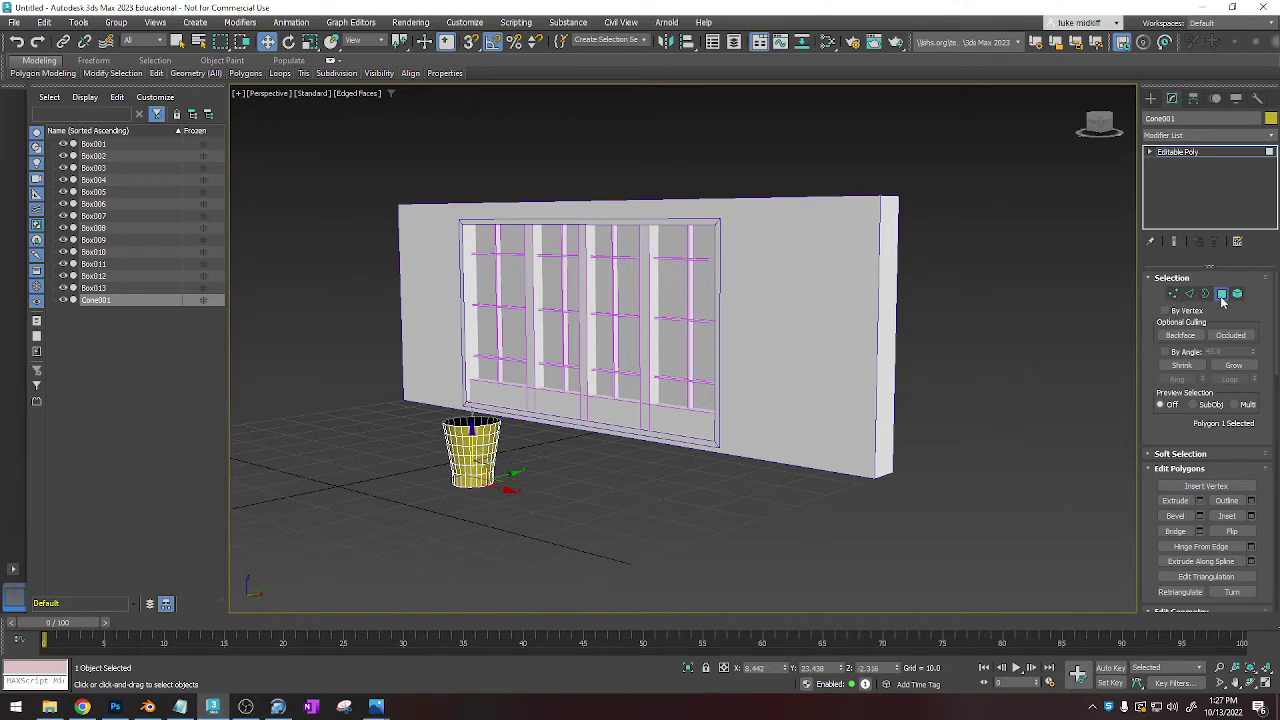
pyautogui.scroll(3, 452, 430)
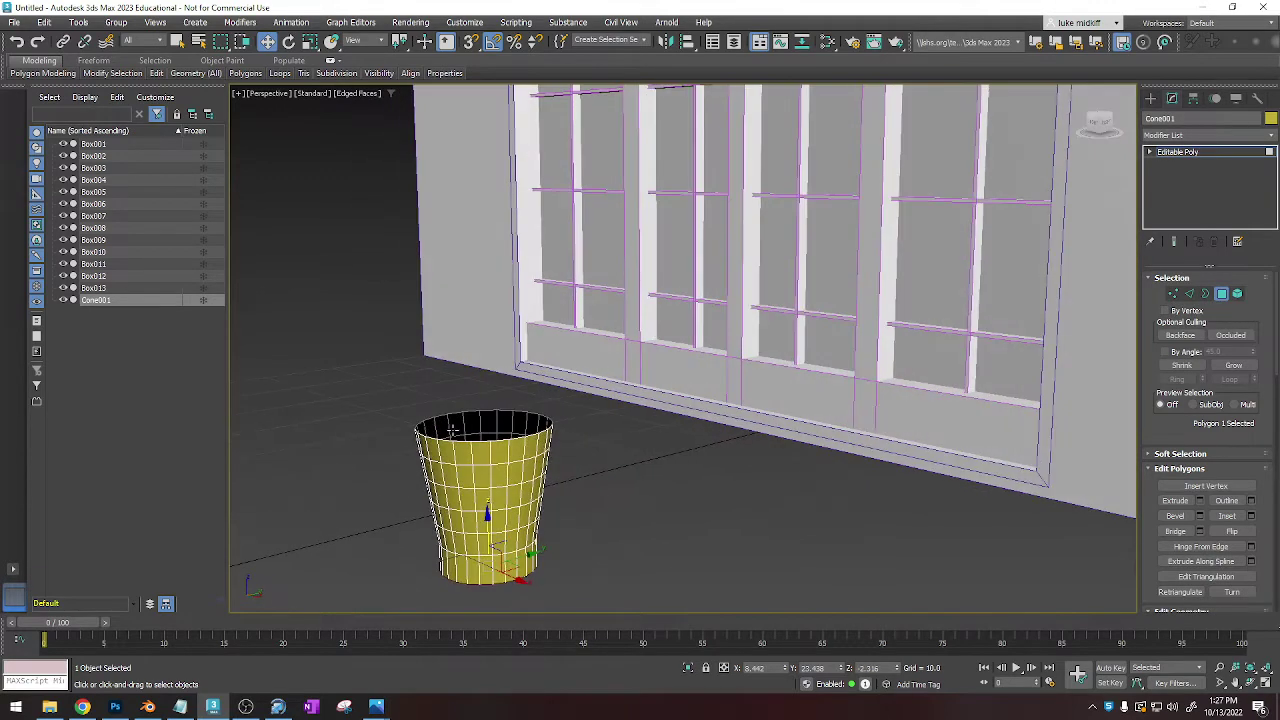
pyautogui.click(1221, 293)
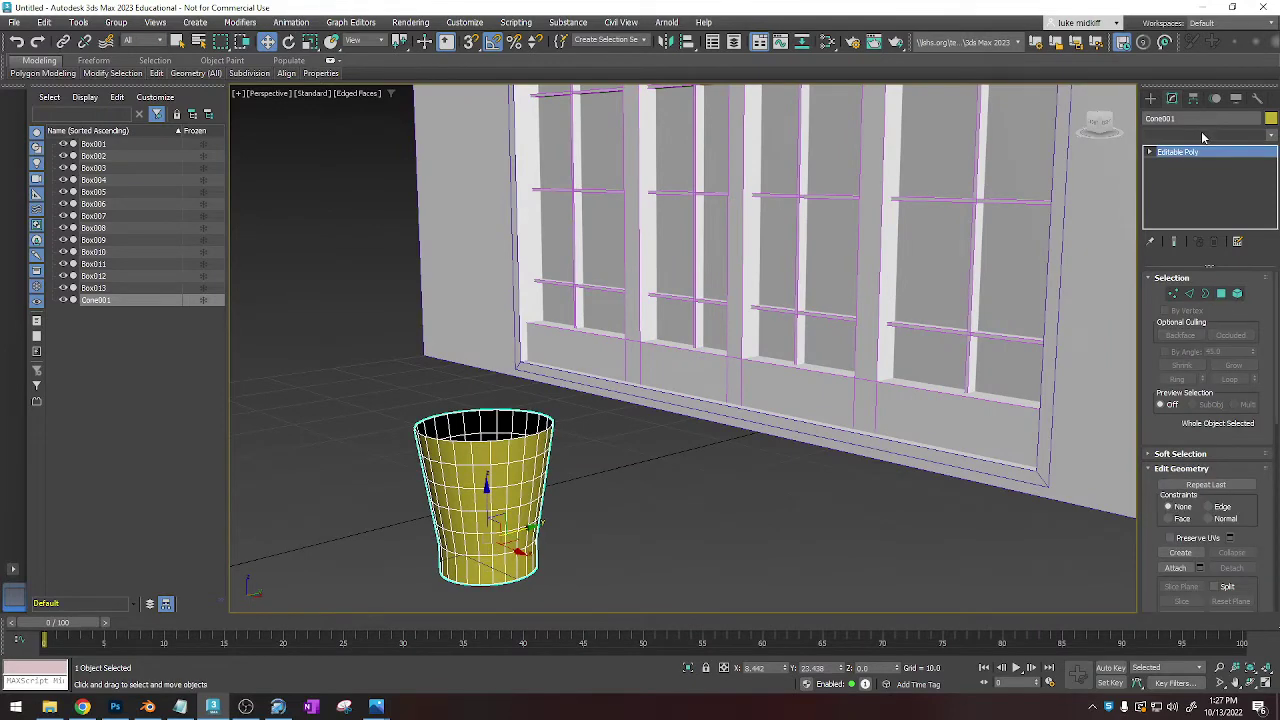
# Thicken the cup with a Shell modifier at Outer Amount 0.41 and collapse it to an Editable Poly.
pyautogui.click(1203, 135)
pyautogui.write('sh')
pyautogui.press('Return')
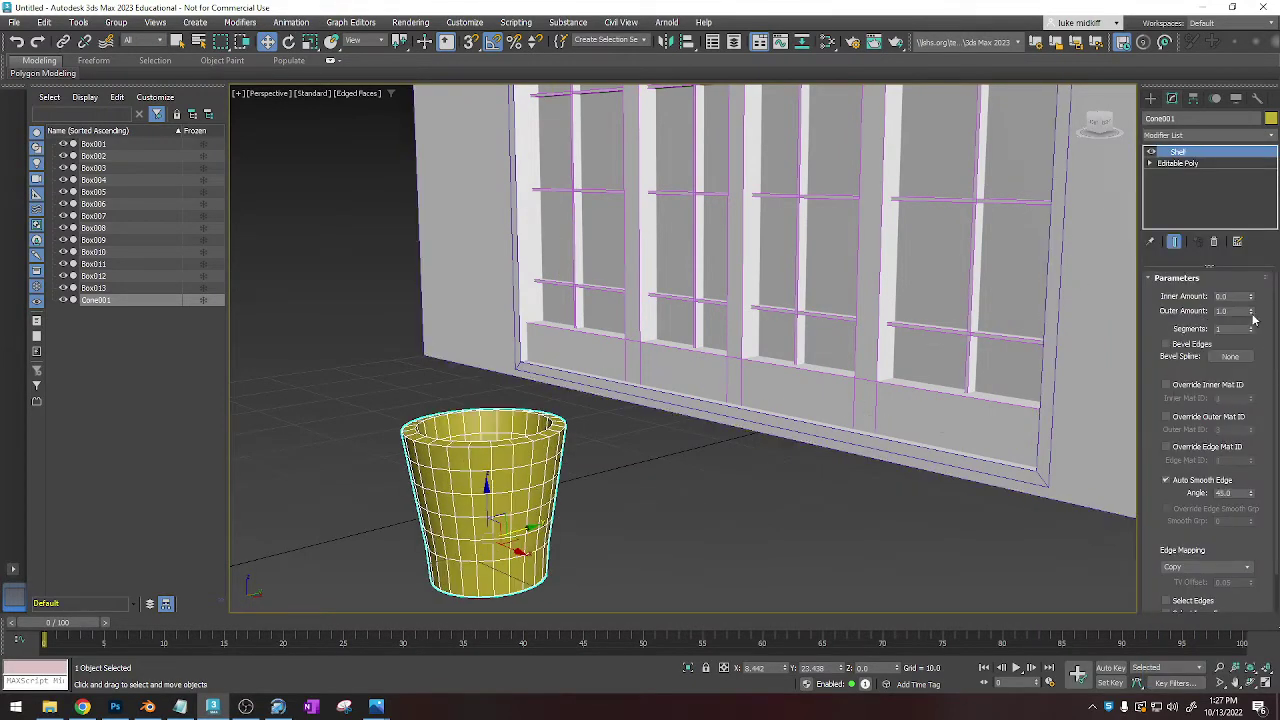
pyautogui.rightClick(1251, 312)
pyautogui.moveTo(1251, 312); pyautogui.dragTo(1250, 286)
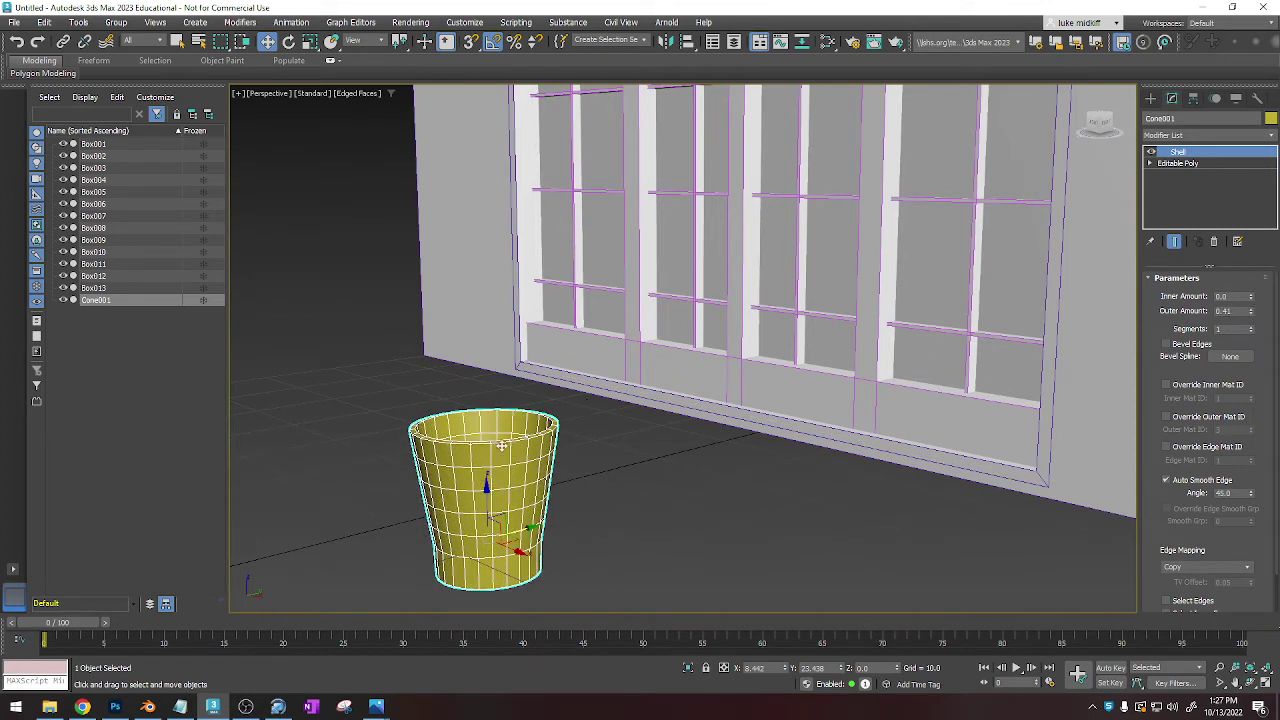
pyautogui.rightClick(498, 450)
pyautogui.moveTo(585, 618)
pyautogui.click(658, 628)
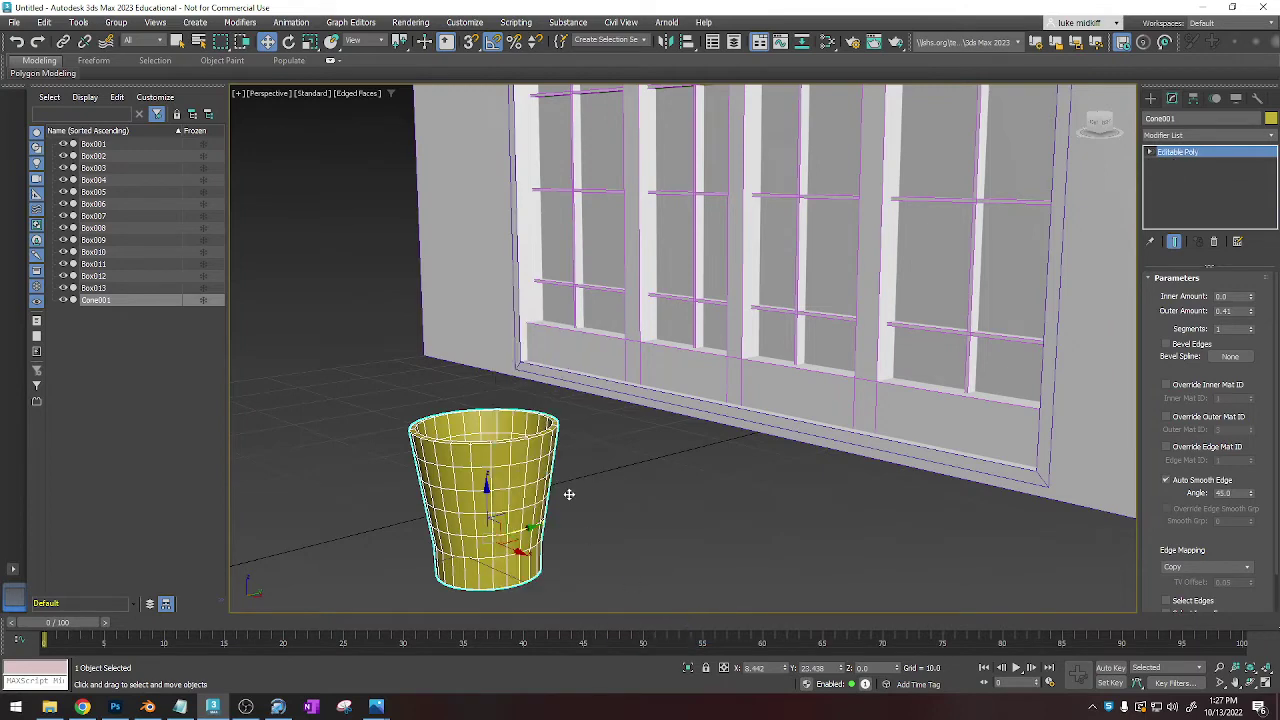
# Assign the transparent Material #25 to the cup.
pyautogui.keyDown('alt'); pyautogui.moveTo(566, 491); pyautogui.dragTo(929, 408, button='middle'); pyautogui.keyUp('alt')
pyautogui.press('m')
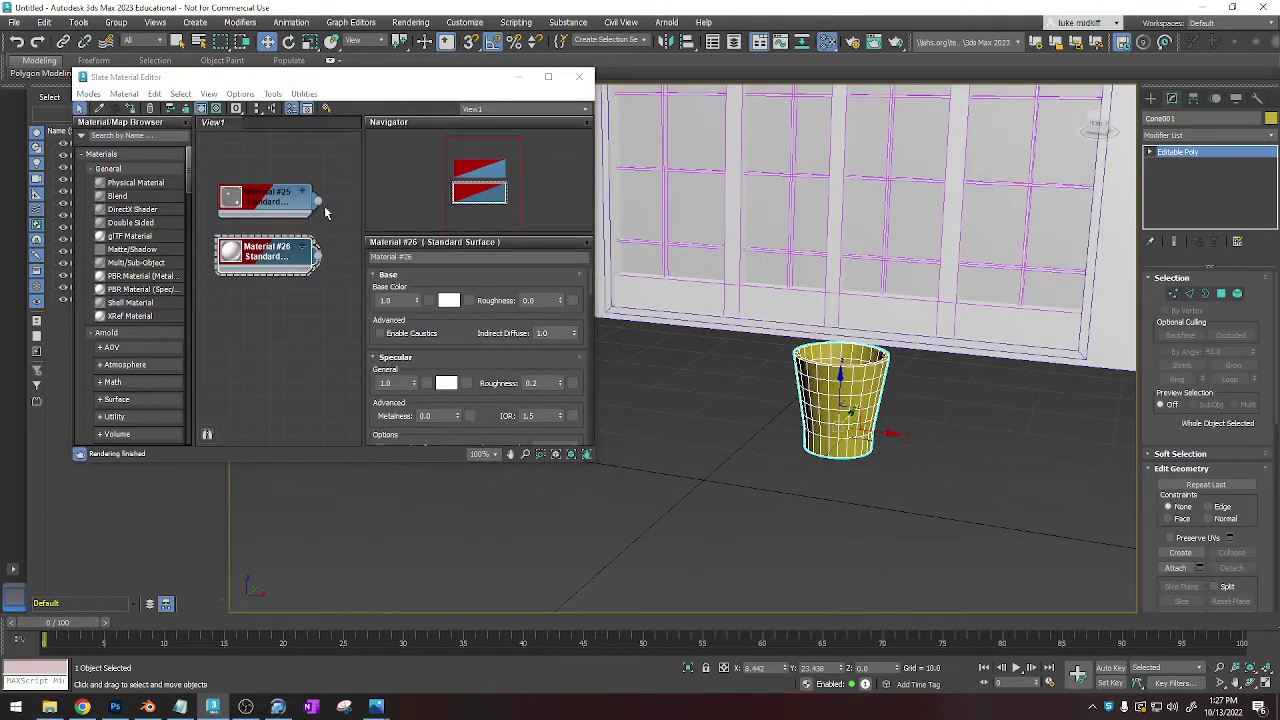
pyautogui.moveTo(320, 203); pyautogui.dragTo(349, 221)
pyautogui.moveTo(815, 378); pyautogui.dragTo(862, 432)
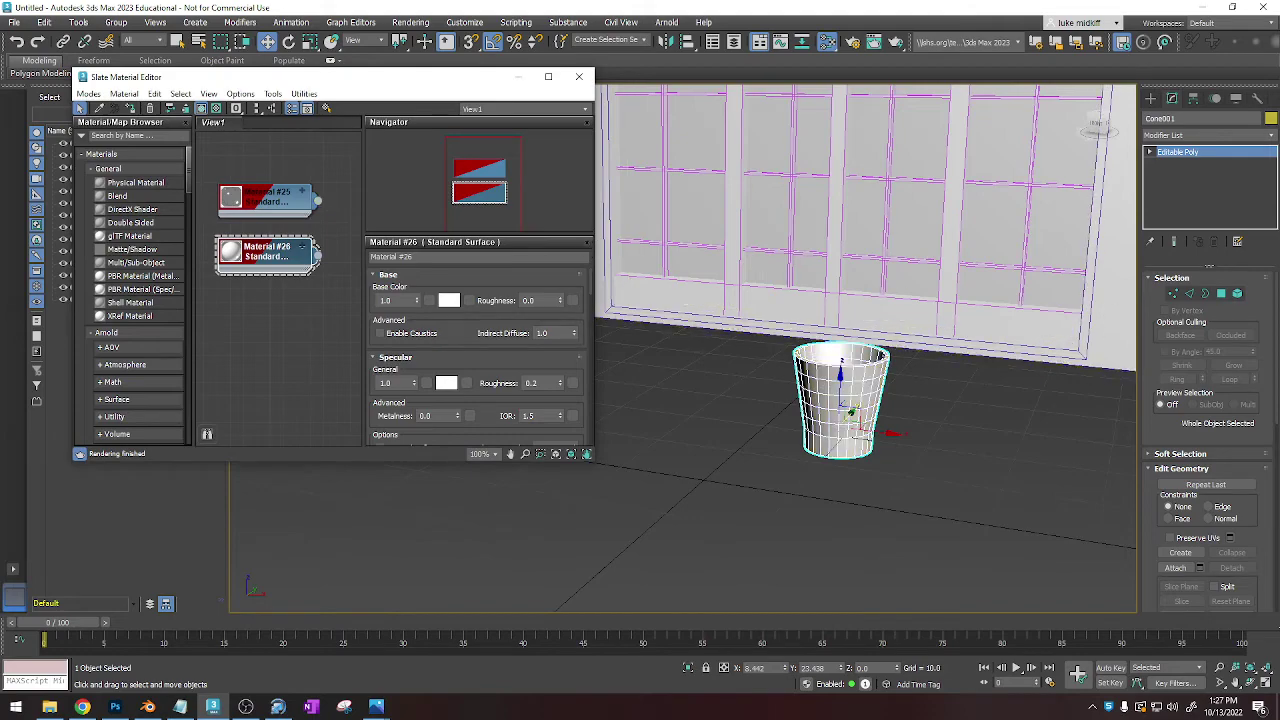
# Test-render the cup in the perspective view and compare it with the DiningRoom.jpeg reference in the browser.
pyautogui.keyDown('alt'); pyautogui.moveTo(884, 426); pyautogui.dragTo(956, 407, button='middle'); pyautogui.keyUp('alt')
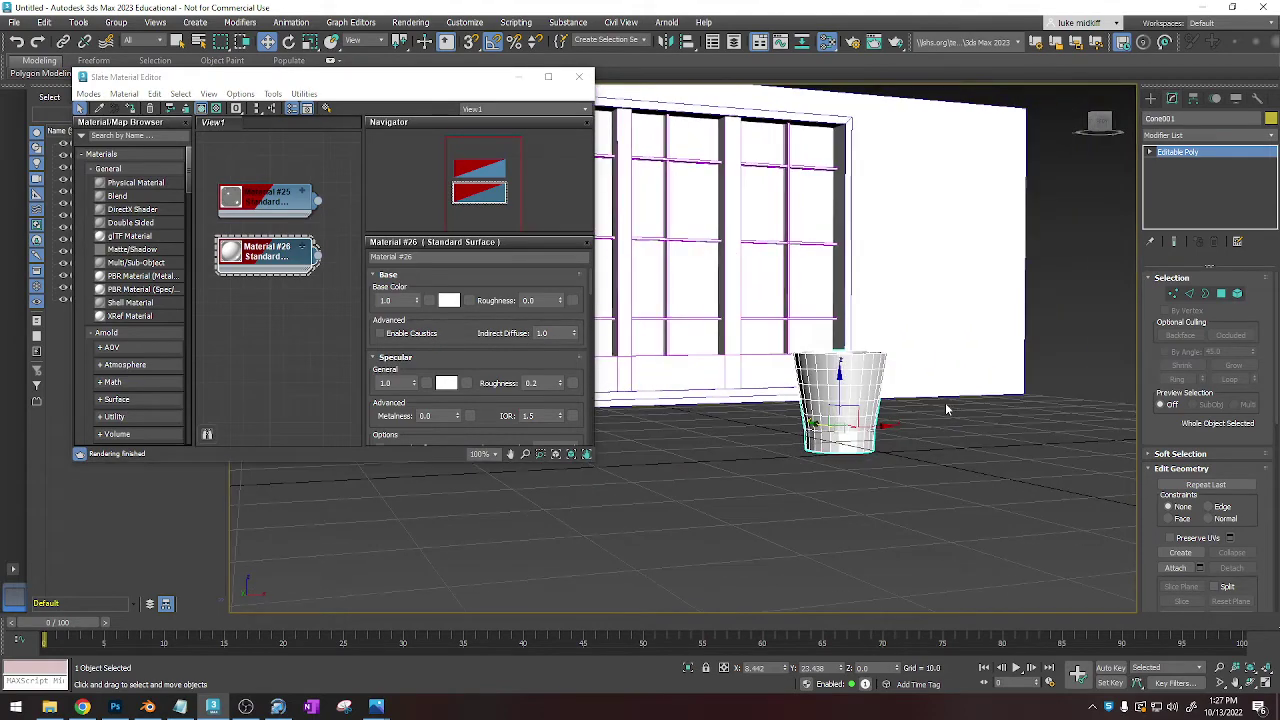
pyautogui.hotkey('shift', 'q')
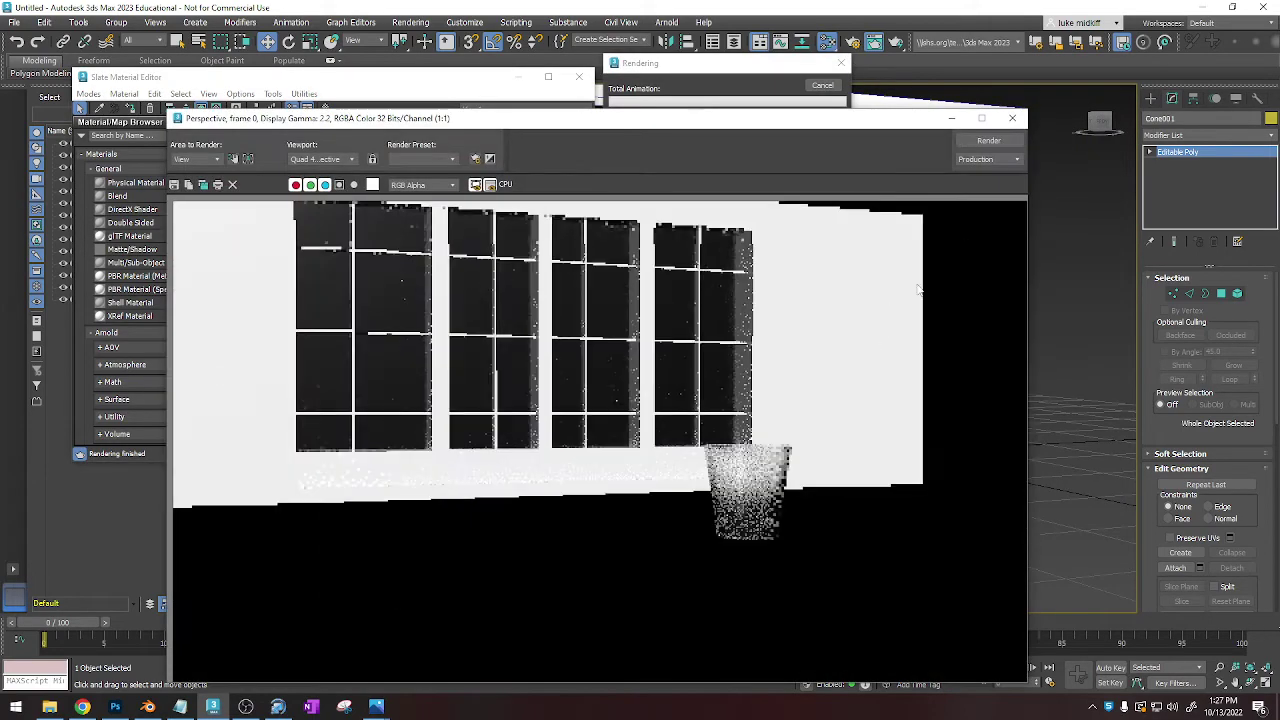
pyautogui.click(1012, 118)
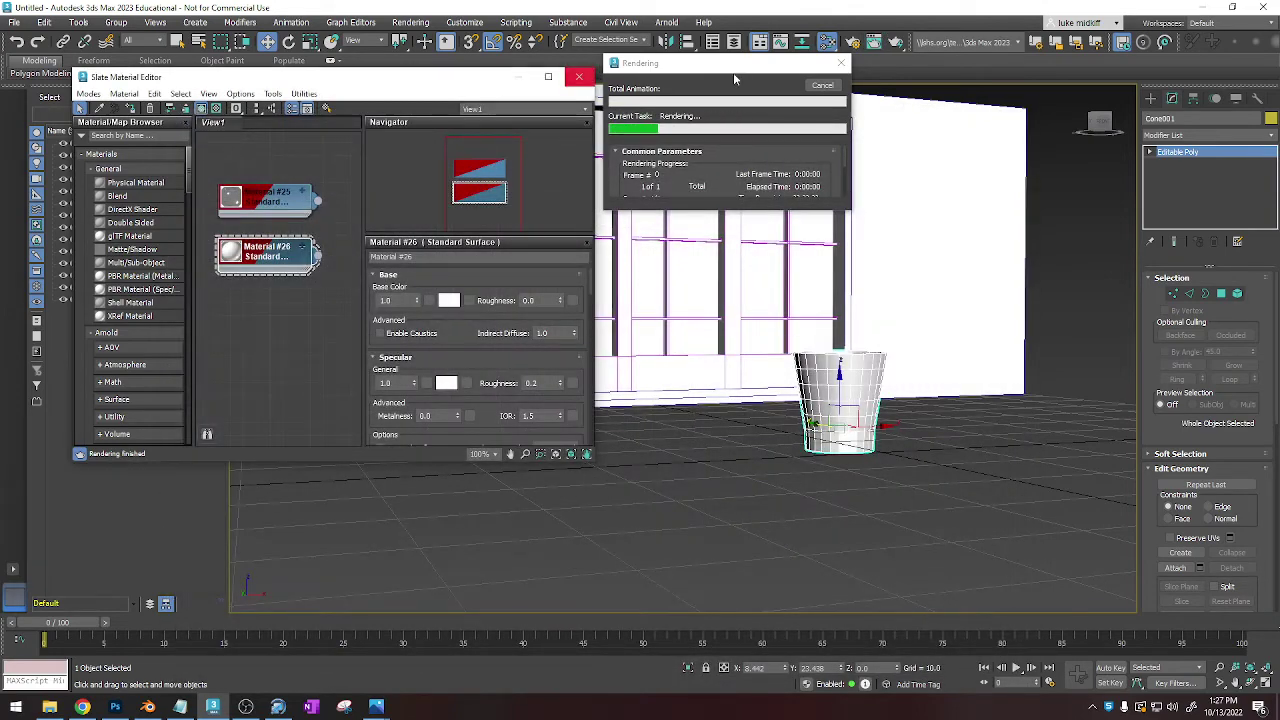
pyautogui.click(90, 707)
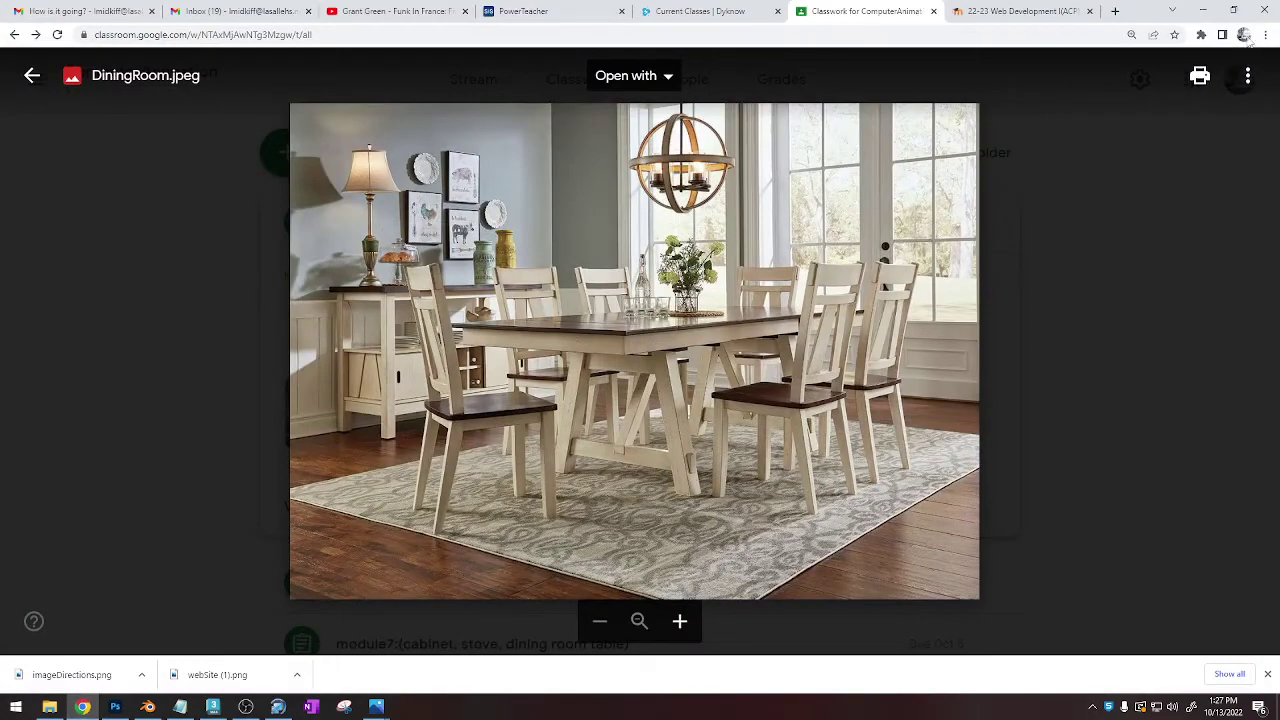
pyautogui.click(1203, 10)
# Create a Cylinder on the floor beside the cup with a radius of about 4.4 and a height of about 22.5.
pyautogui.keyDown('alt'); pyautogui.moveTo(1040, 274); pyautogui.dragTo(923, 323, button='middle'); pyautogui.keyUp('alt')
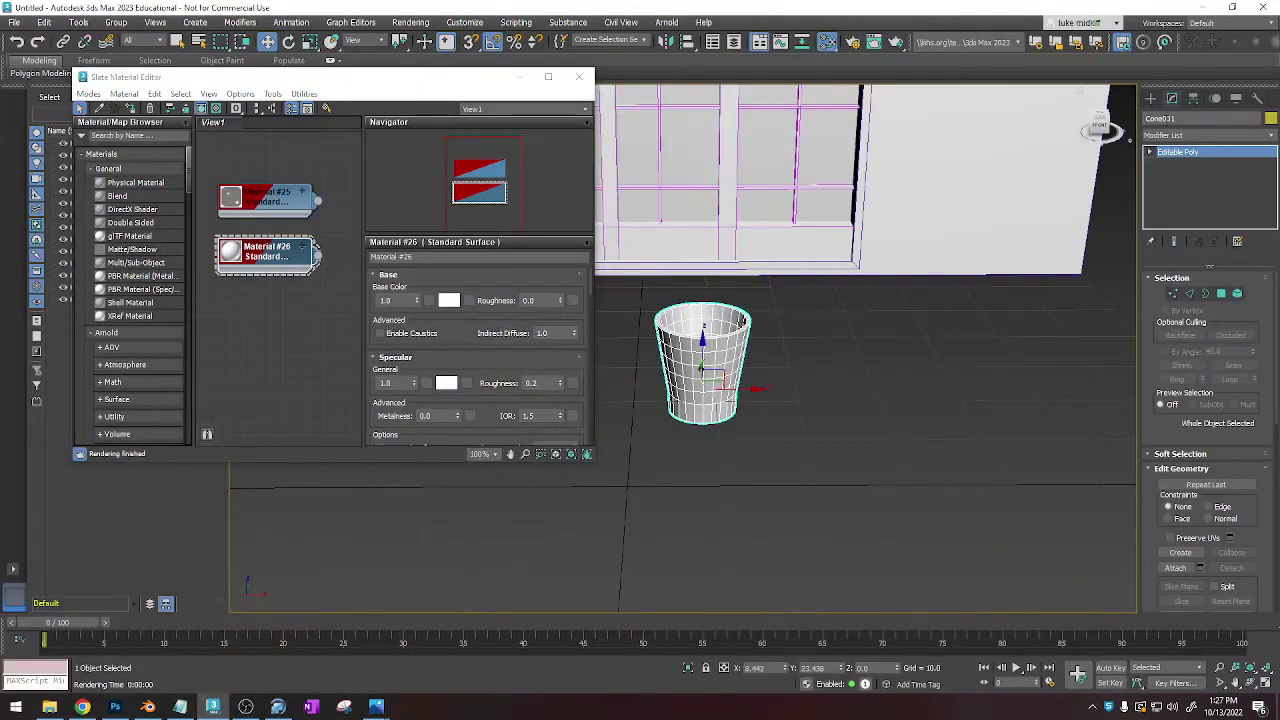
pyautogui.click(1150, 98)
pyautogui.click(1175, 220)
pyautogui.moveTo(880, 441); pyautogui.dragTo(913, 453)
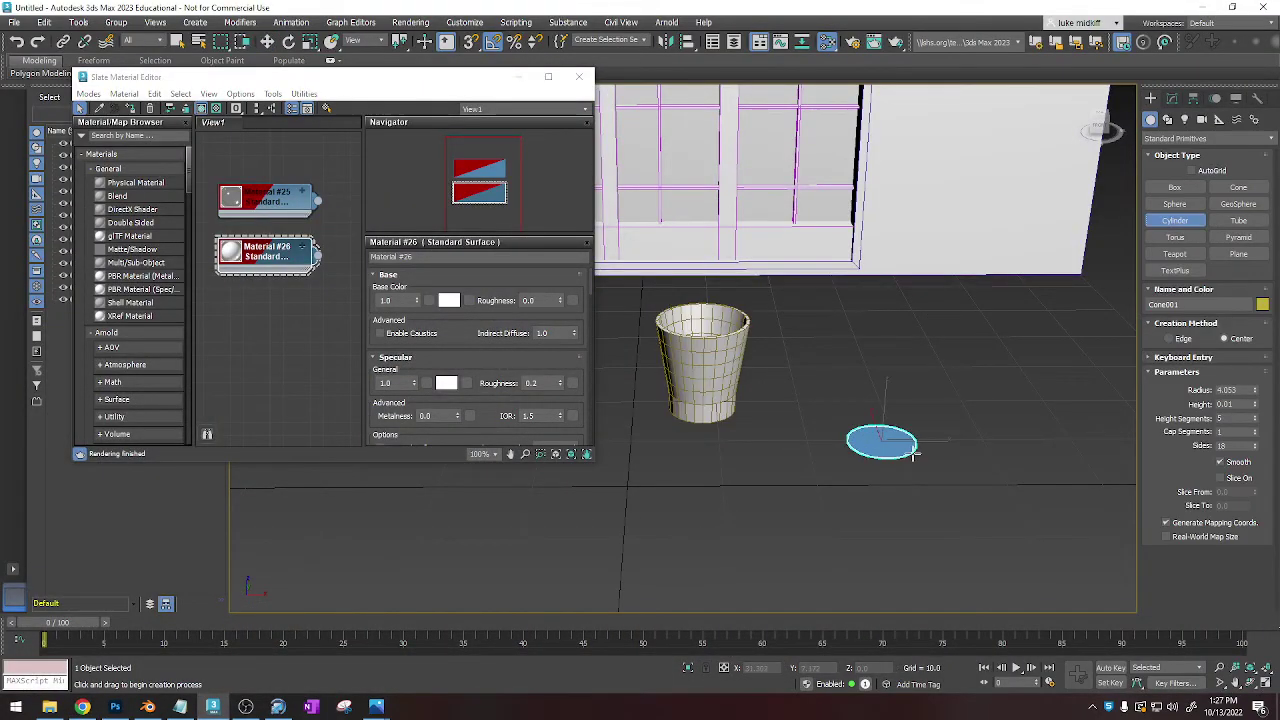
pyautogui.click(890, 252)
pyautogui.rightClick(896, 284)
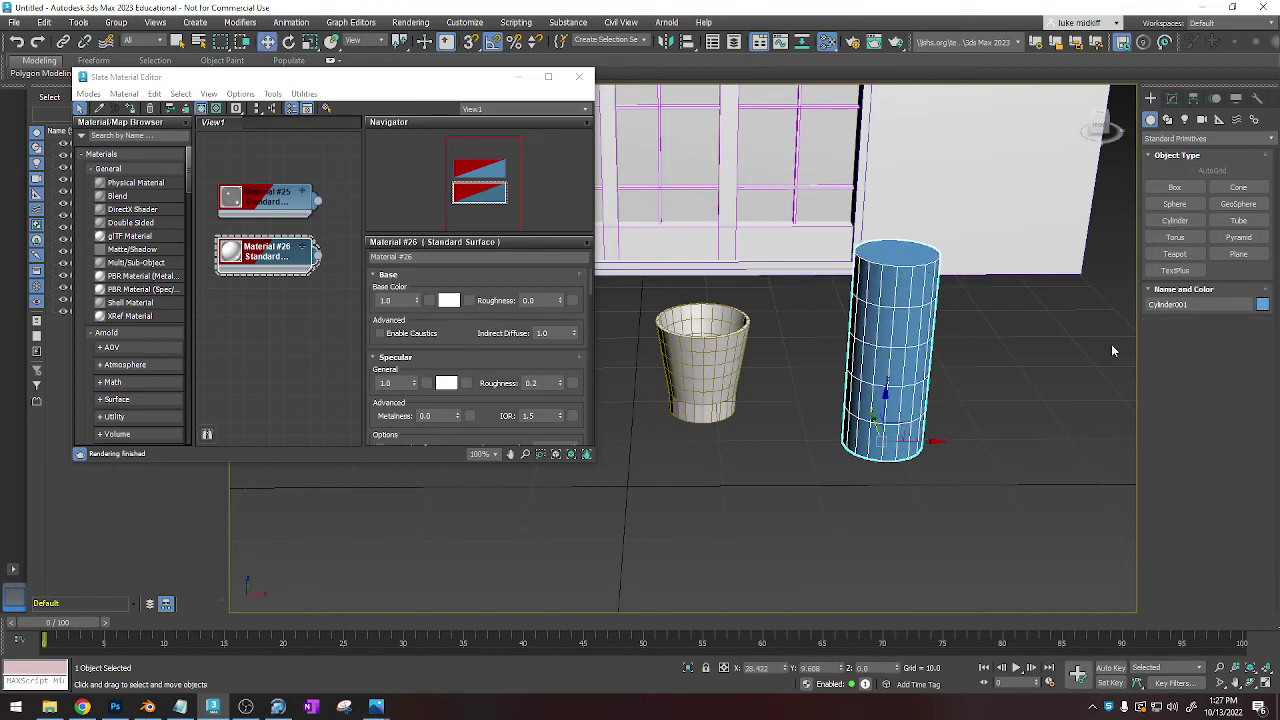
# Set the cylinder's Height Segments to 3 and convert it to an Editable Poly.
pyautogui.click(1172, 98)
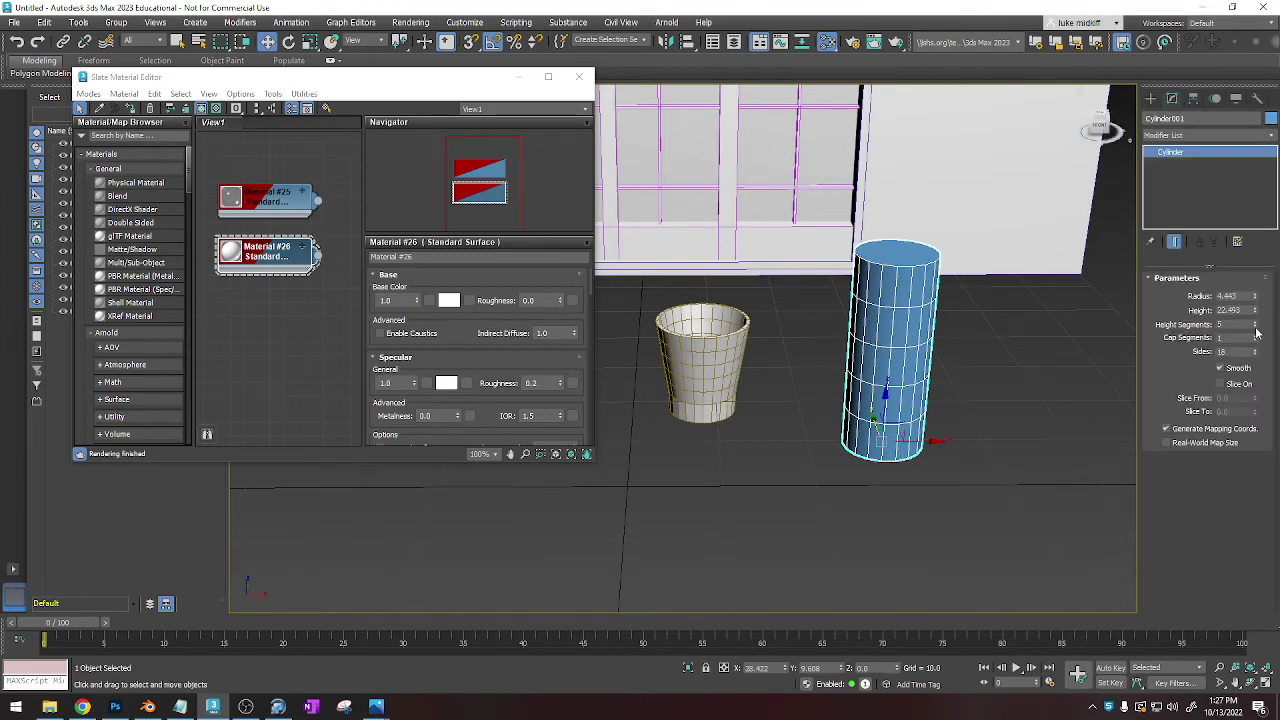
pyautogui.rightClick(1255, 327)
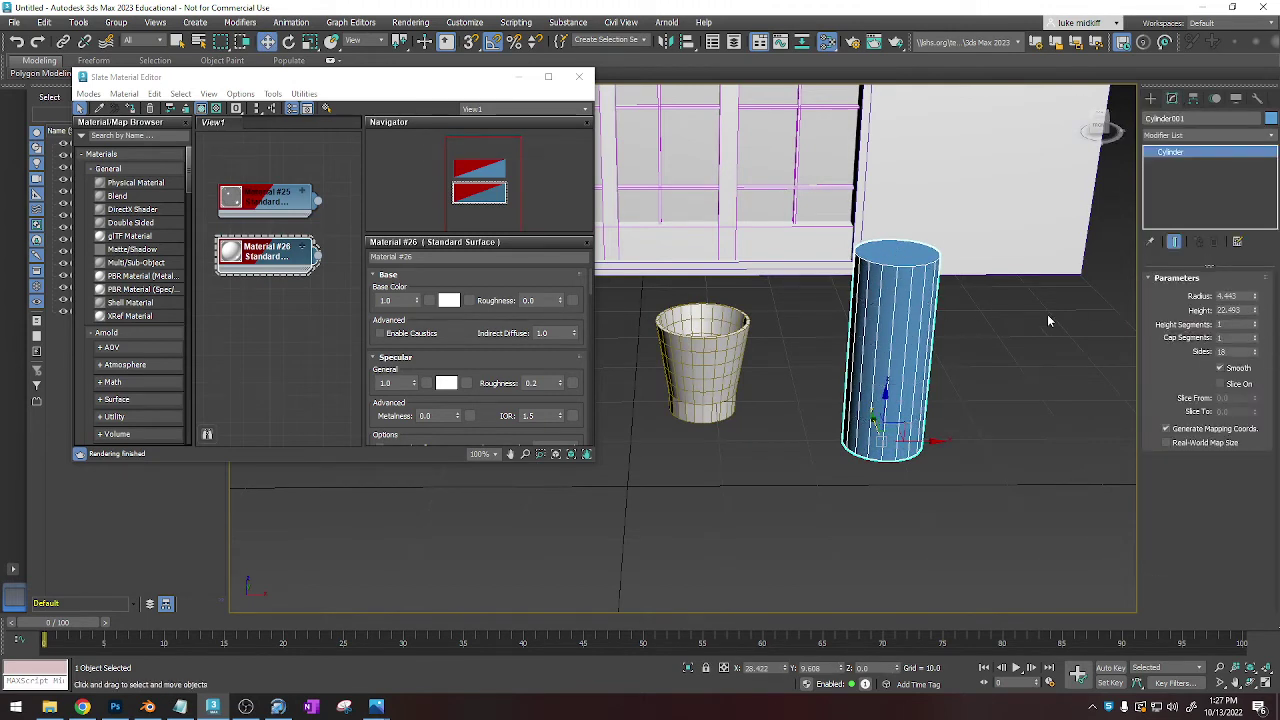
pyautogui.click(1255, 324)
pyautogui.click(1255, 324)
pyautogui.click(1255, 324)
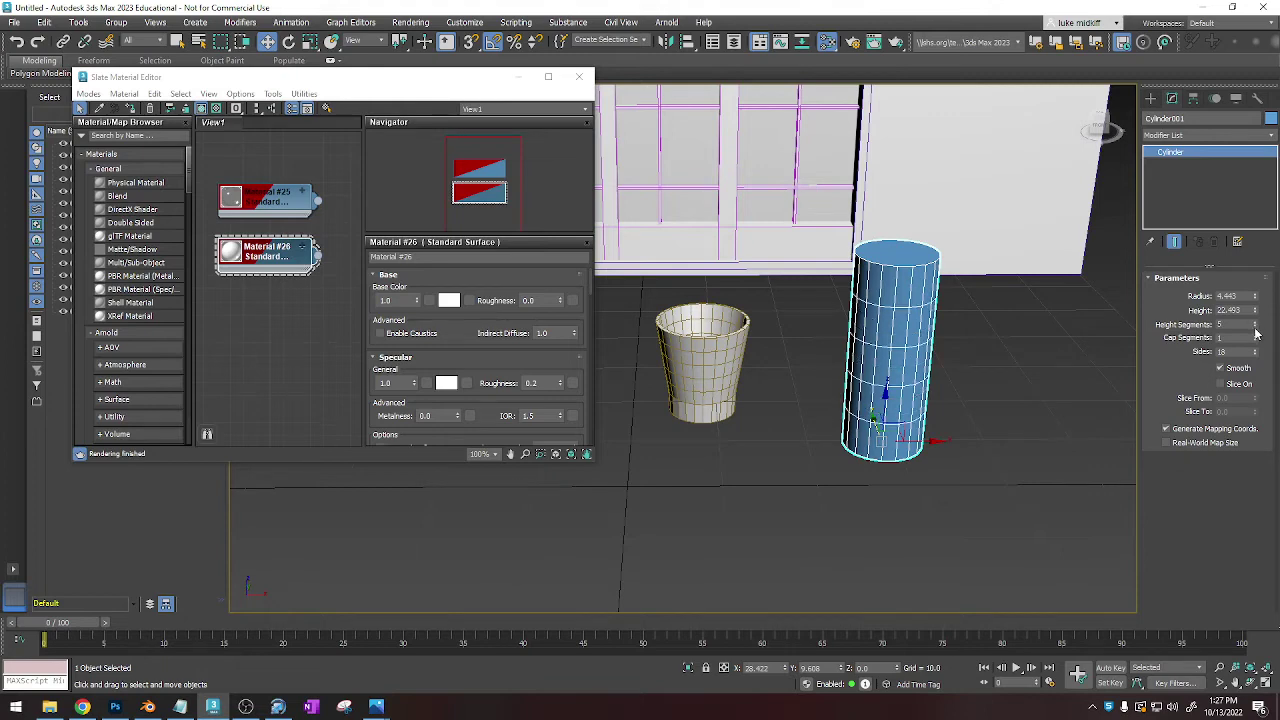
pyautogui.click(1255, 328)
pyautogui.click(1255, 328)
pyautogui.rightClick(893, 291)
pyautogui.moveTo(948, 460)
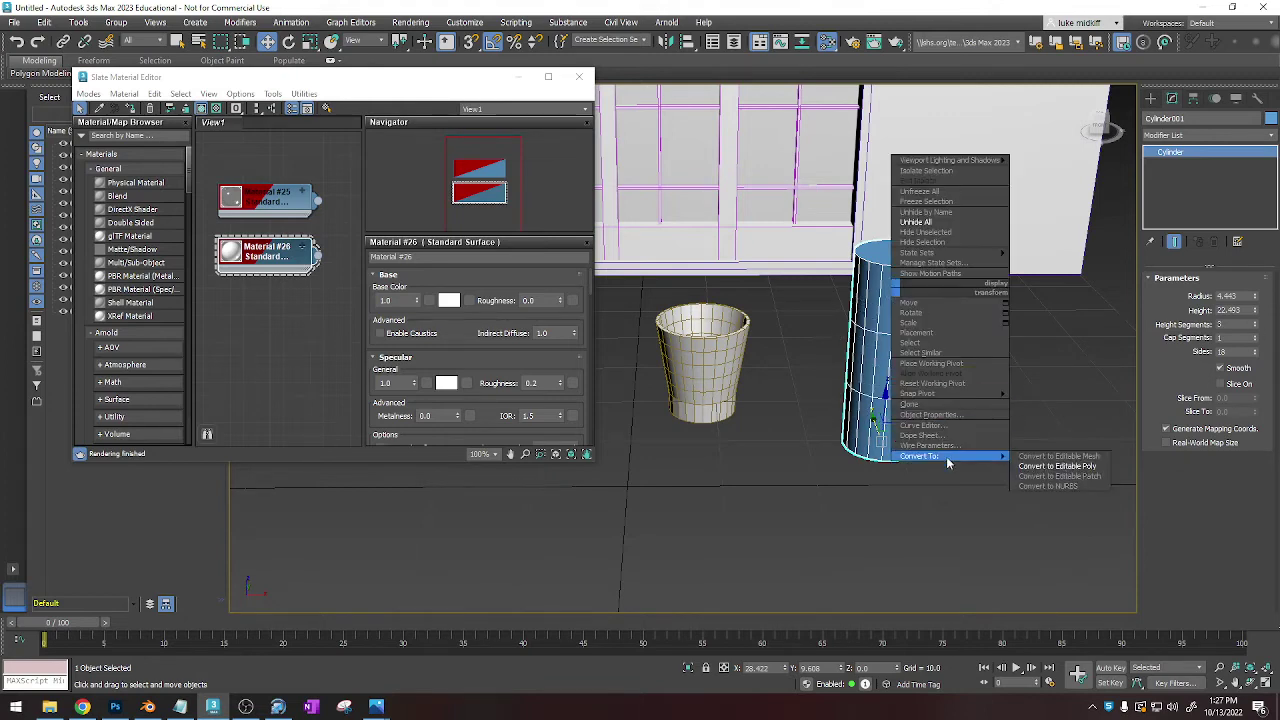
pyautogui.click(1057, 466)
# Select both horizontal edge loops around the cylinder's side and raise them about 5.2 along Z.
pyautogui.keyDown('alt'); pyautogui.moveTo(957, 437); pyautogui.dragTo(887, 316, button='middle'); pyautogui.keyUp('alt')
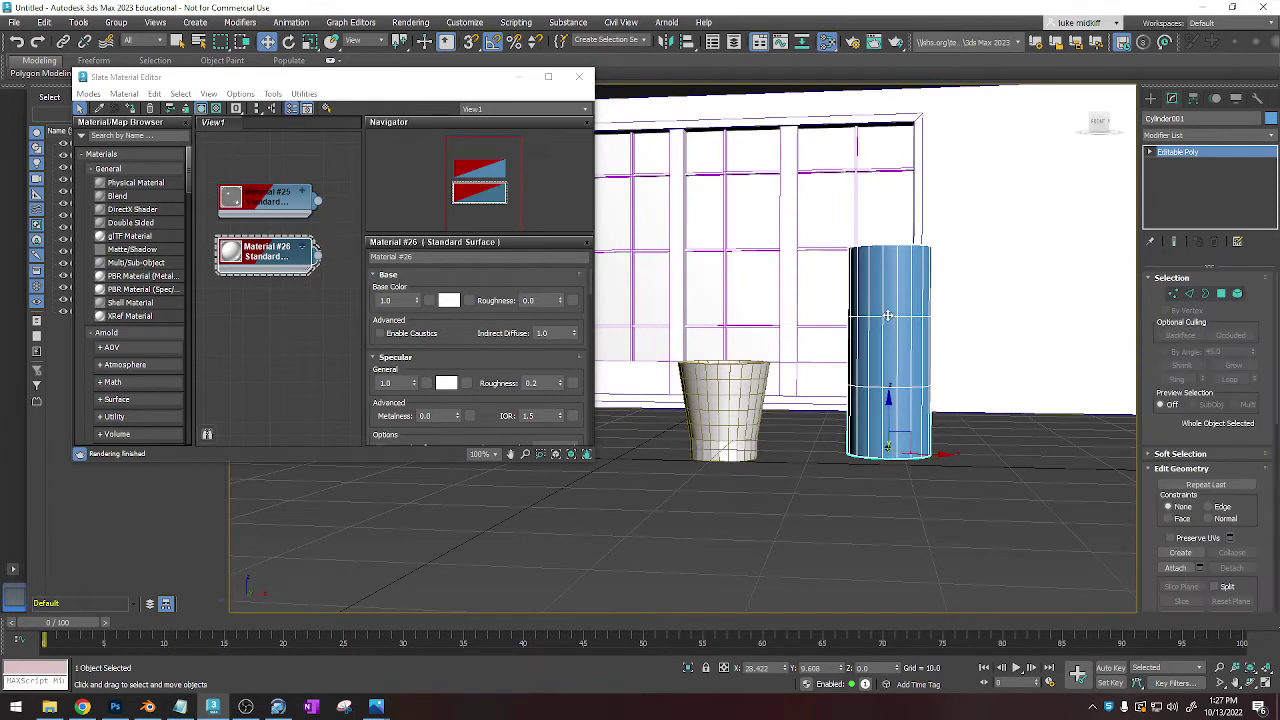
pyautogui.click(1189, 293)
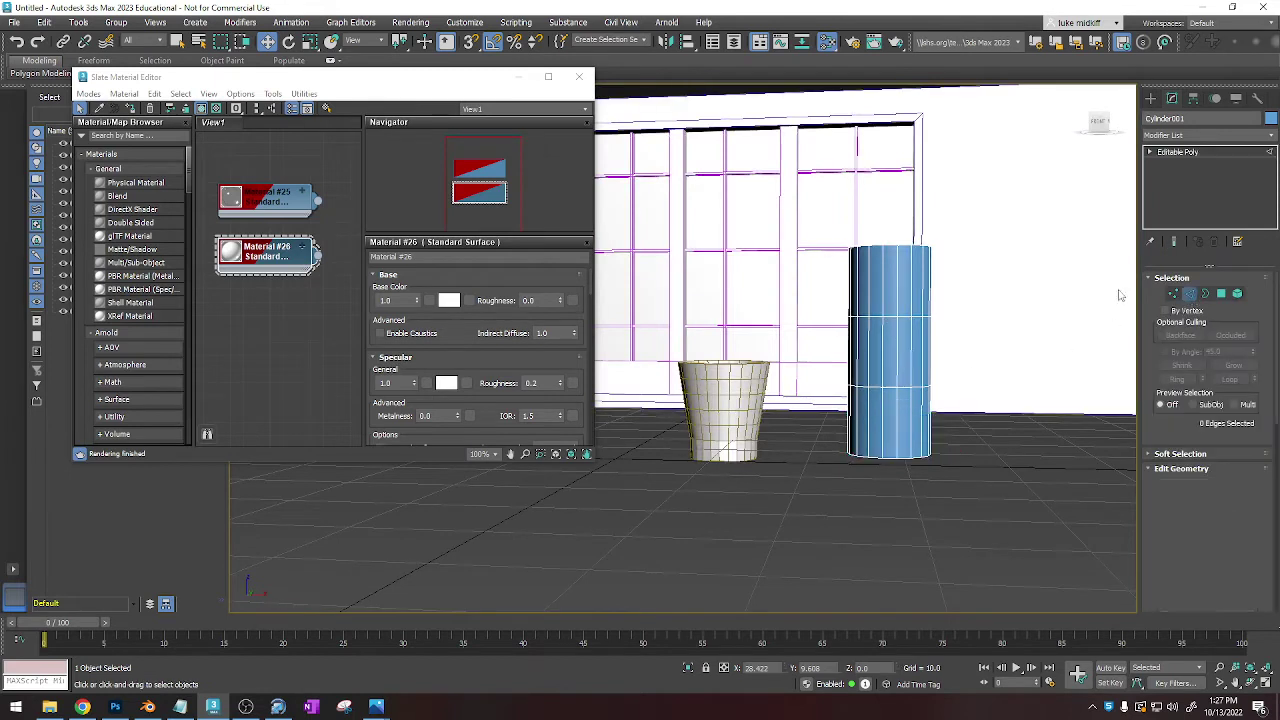
pyautogui.click(906, 316)
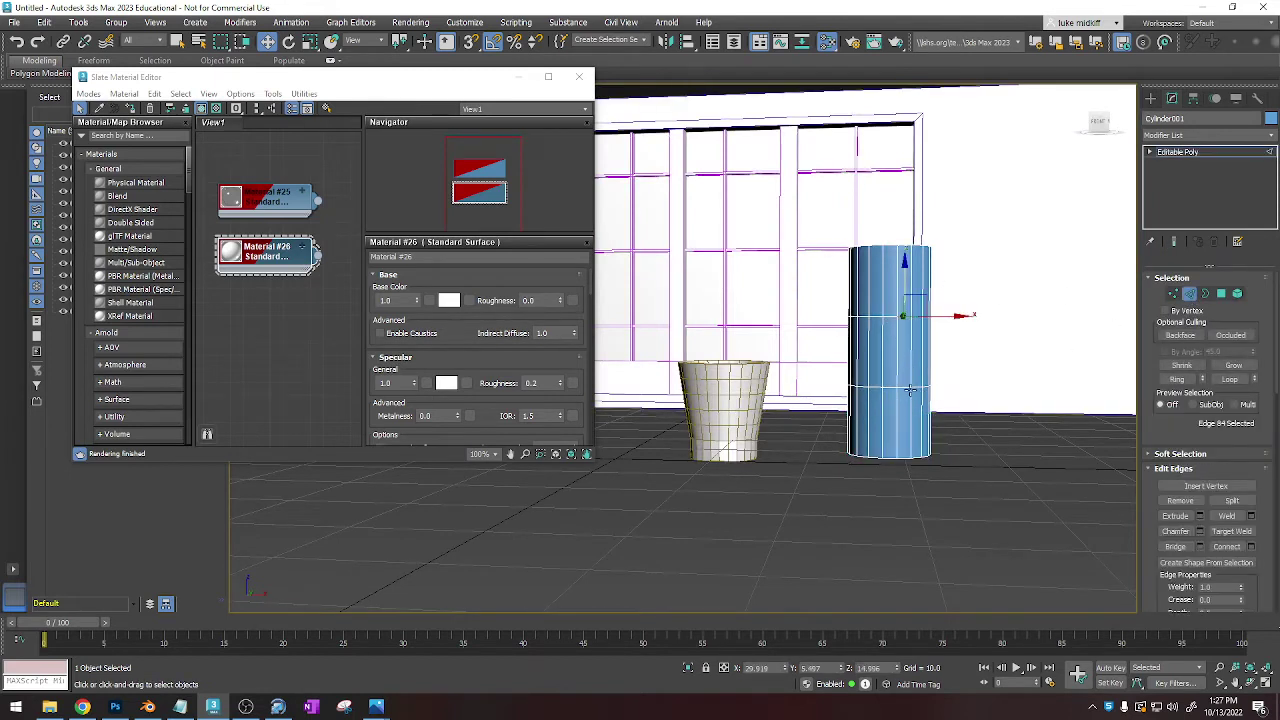
pyautogui.click(905, 388)
pyautogui.click(1230, 380)
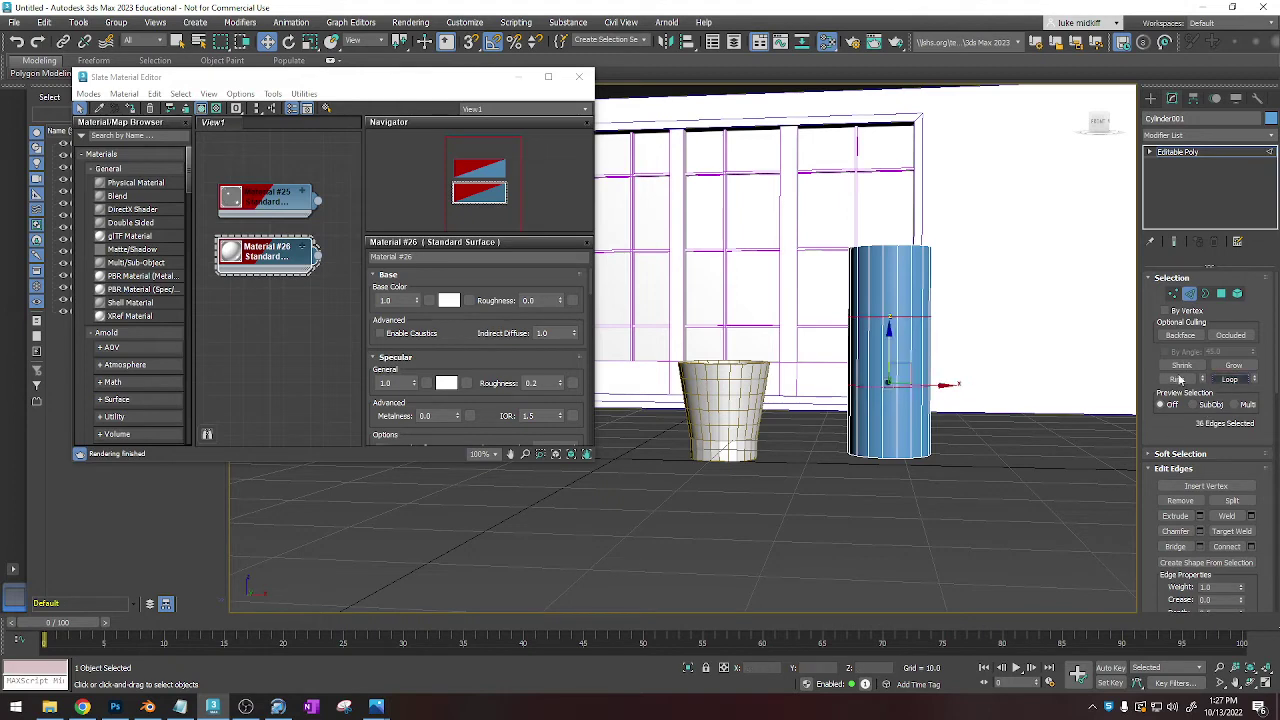
pyautogui.keyDown('alt'); pyautogui.moveTo(1036, 367); pyautogui.dragTo(1032, 382, button='middle'); pyautogui.keyUp('alt')
pyautogui.moveTo(891, 347); pyautogui.dragTo(889, 301)
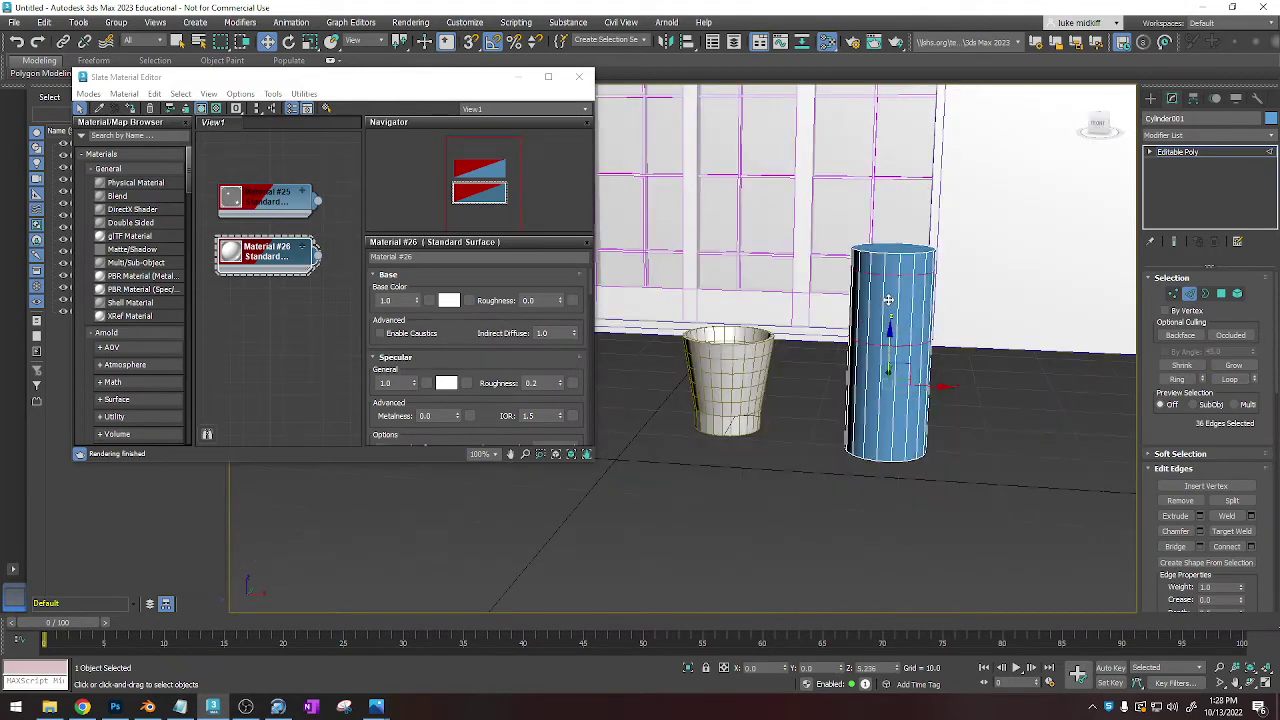
# Select only the lower edge loop and raise it to about Z 17.9, just below the upper loop.
pyautogui.press('r')
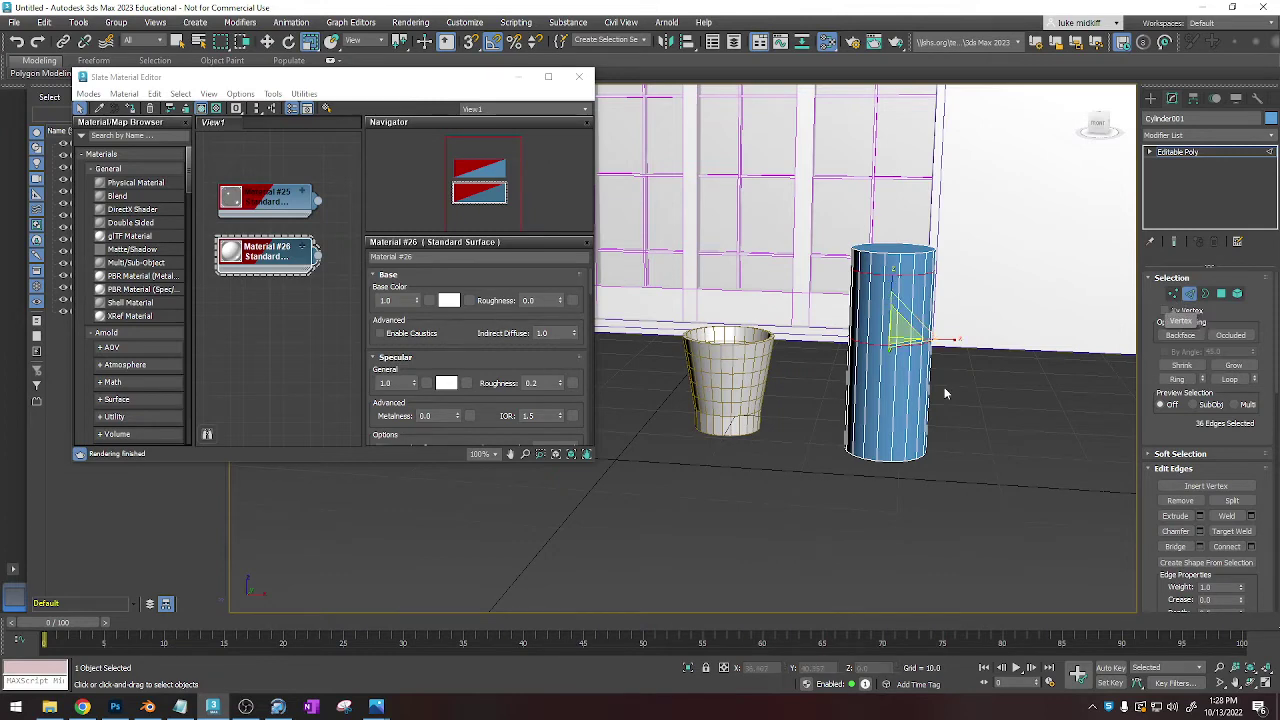
pyautogui.scroll(4, 945, 393)
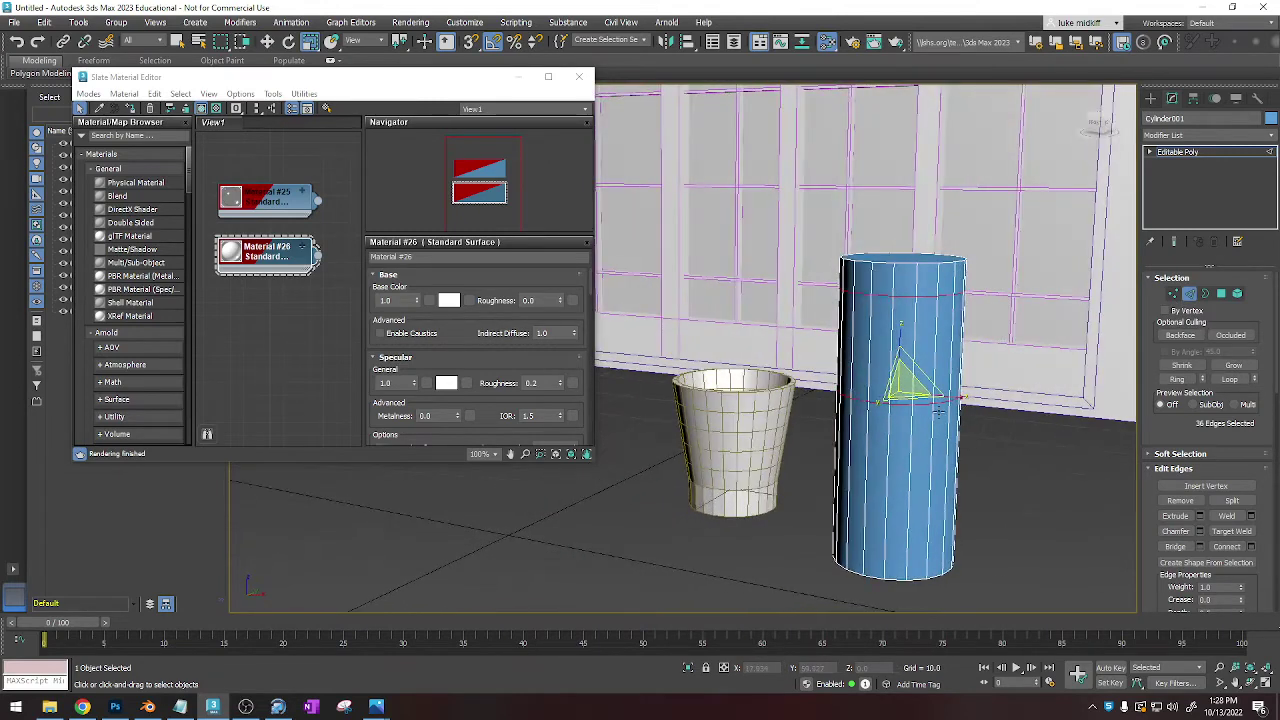
pyautogui.click(924, 404)
pyautogui.click(1230, 379)
pyautogui.press('w')
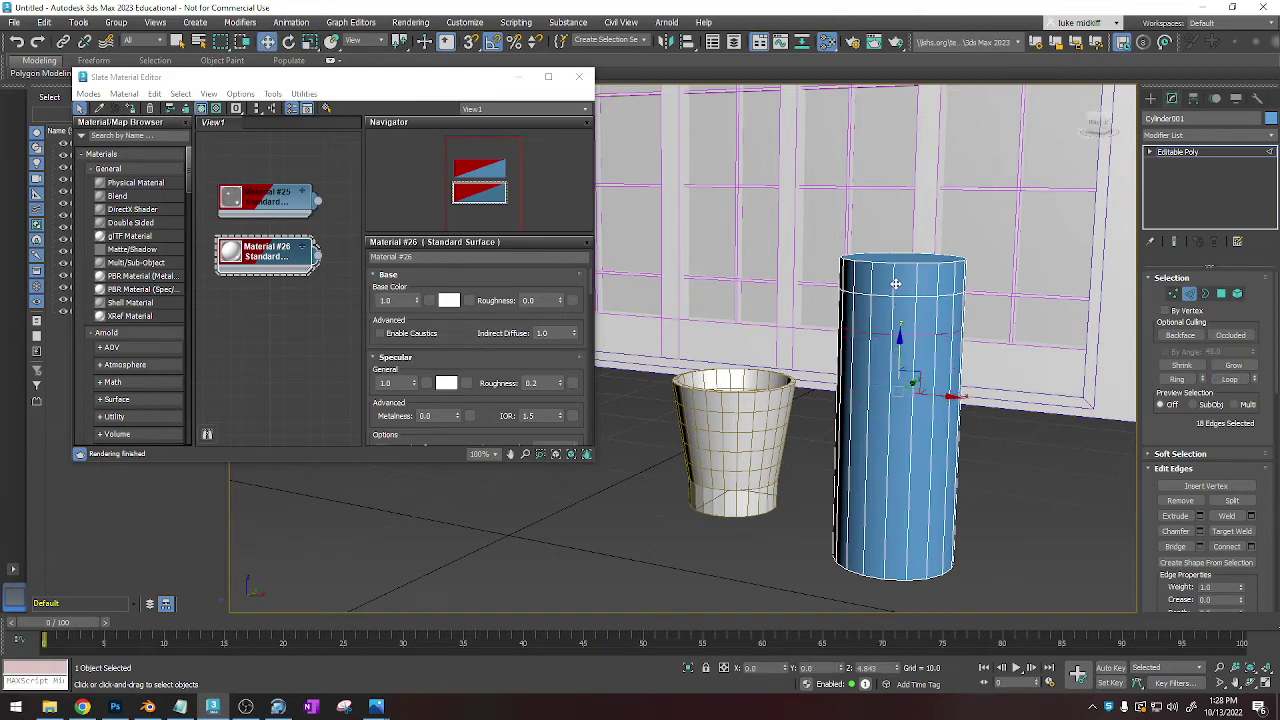
pyautogui.moveTo(896, 280); pyautogui.dragTo(896, 280)
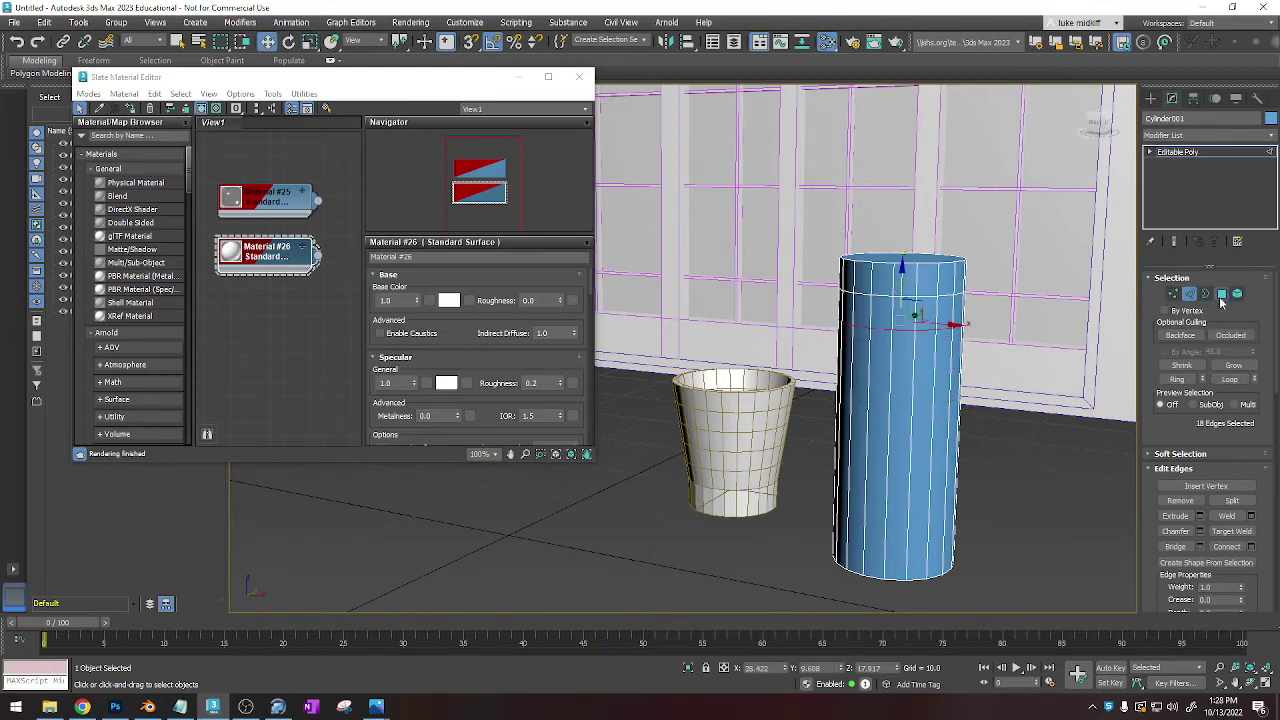
# Scale the cylinder's top cap polygon down to about 53% to form the bottle's shoulder.
pyautogui.click(1221, 294)
pyautogui.click(906, 262)
pyautogui.keyDown('alt'); pyautogui.moveTo(910, 266); pyautogui.dragTo(913, 272, button='middle'); pyautogui.keyUp('alt')
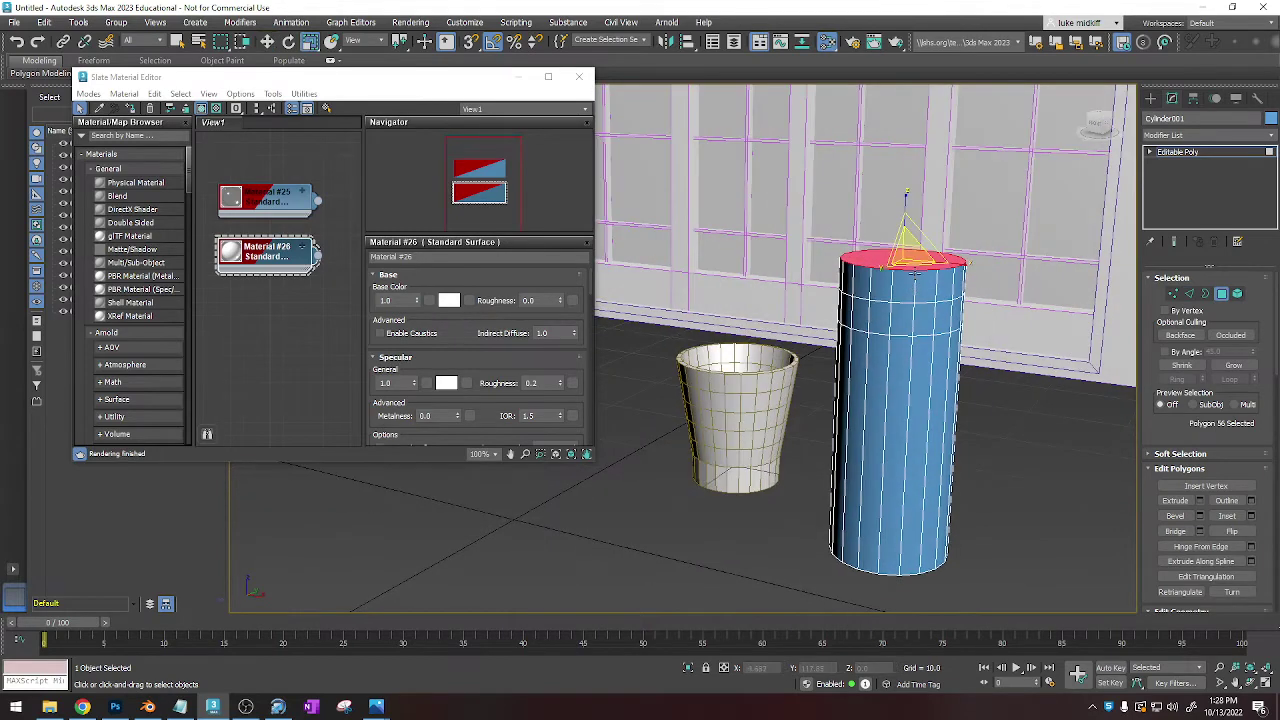
pyautogui.moveTo(912, 247); pyautogui.dragTo(930, 306)
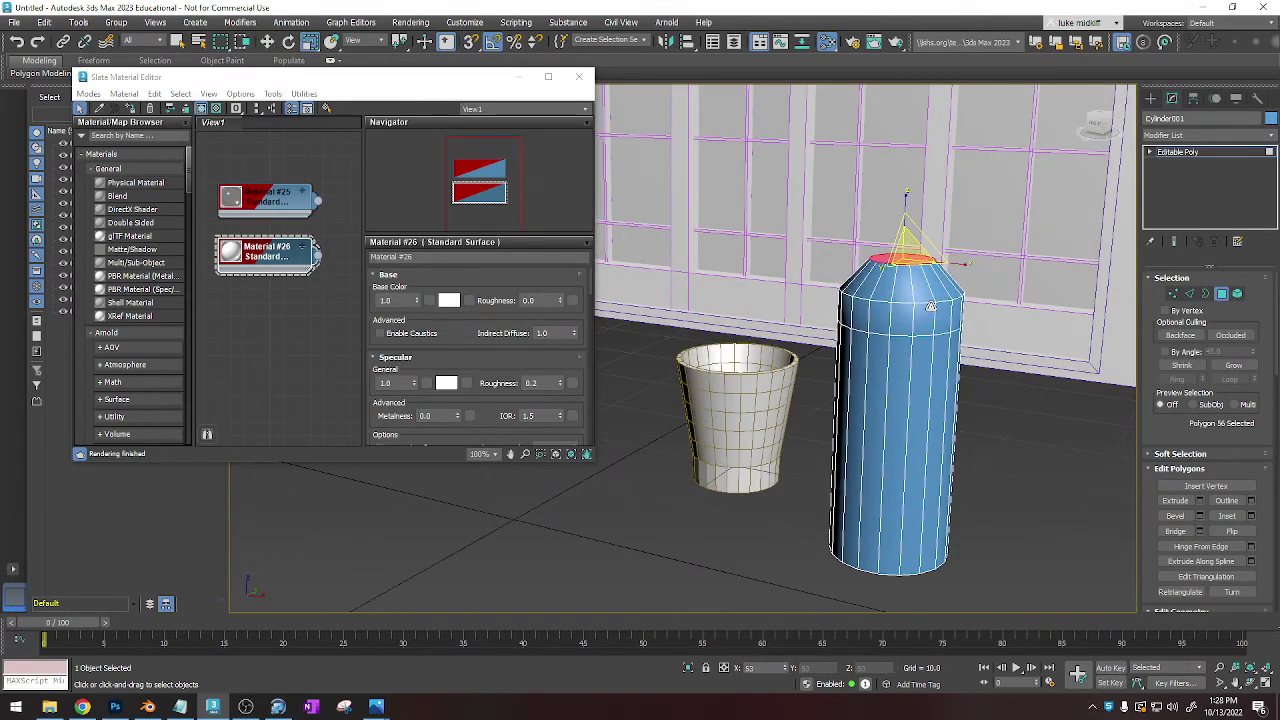
pyautogui.press('2')
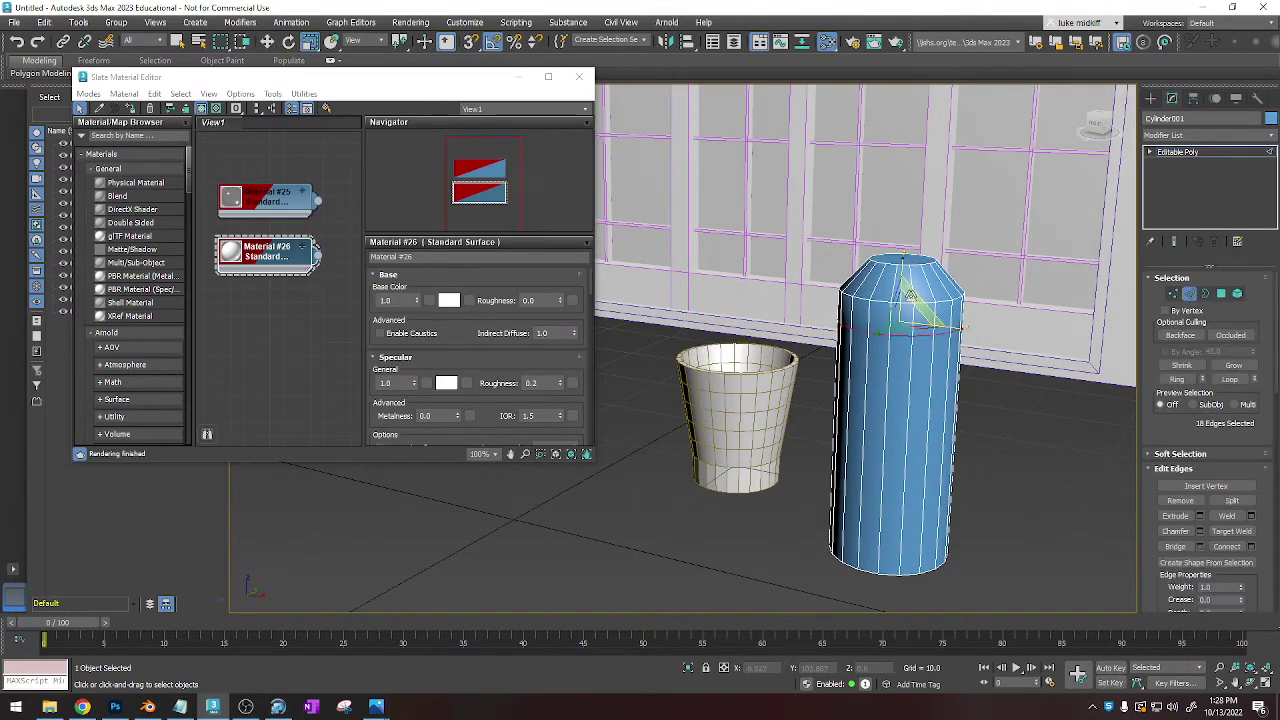
# Select the upper edge loop at the bottle's shoulder and scale it in slightly to round the profile.
pyautogui.click(906, 300)
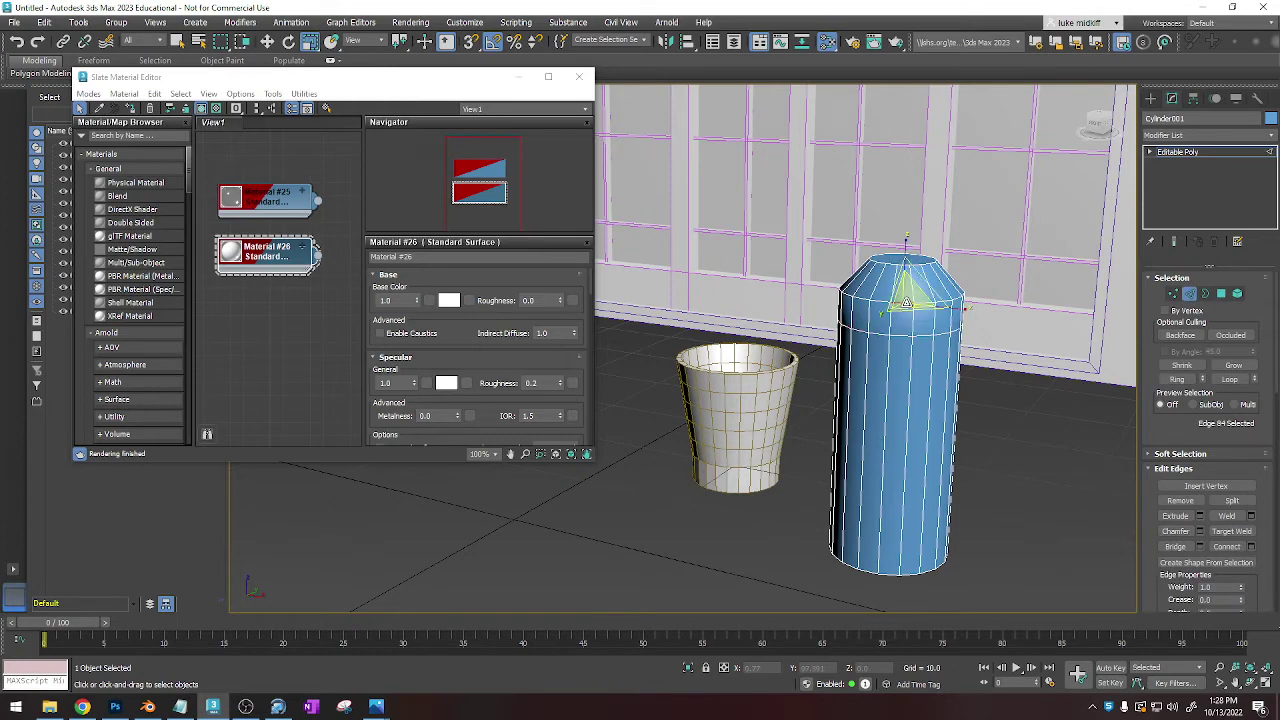
pyautogui.doubleClick(906, 300)
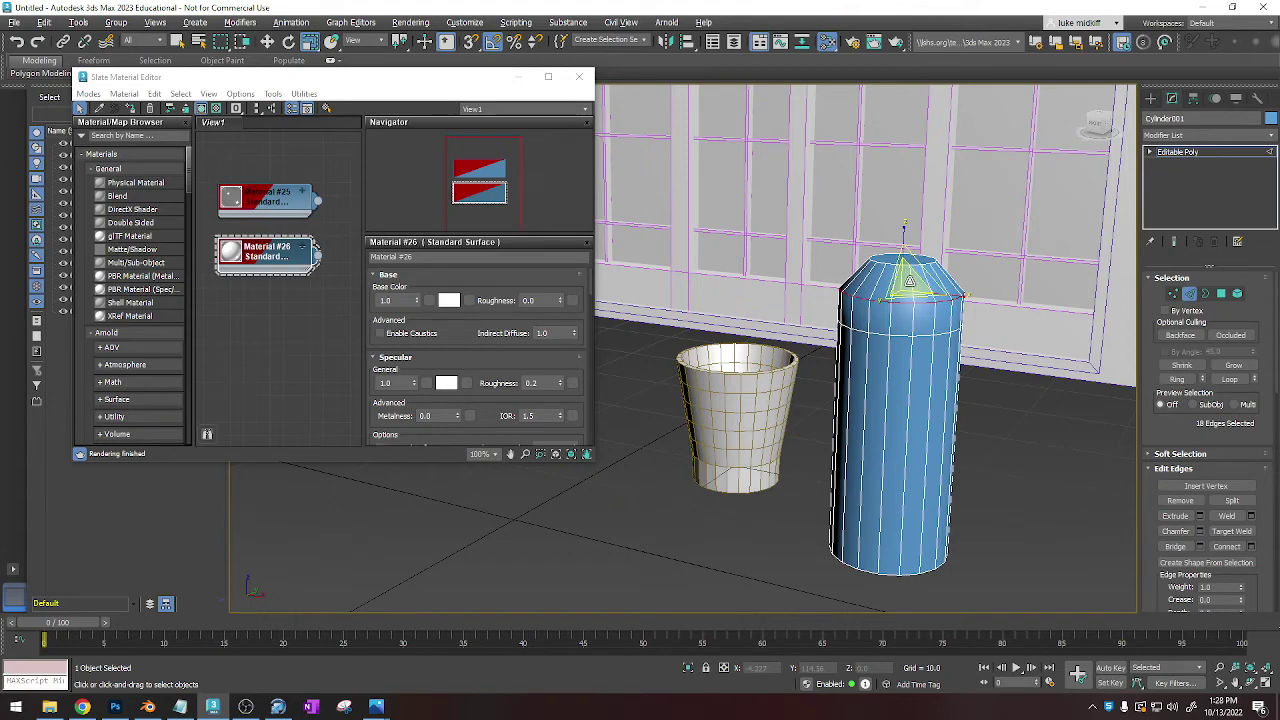
pyautogui.moveTo(910, 282); pyautogui.dragTo(911, 287)
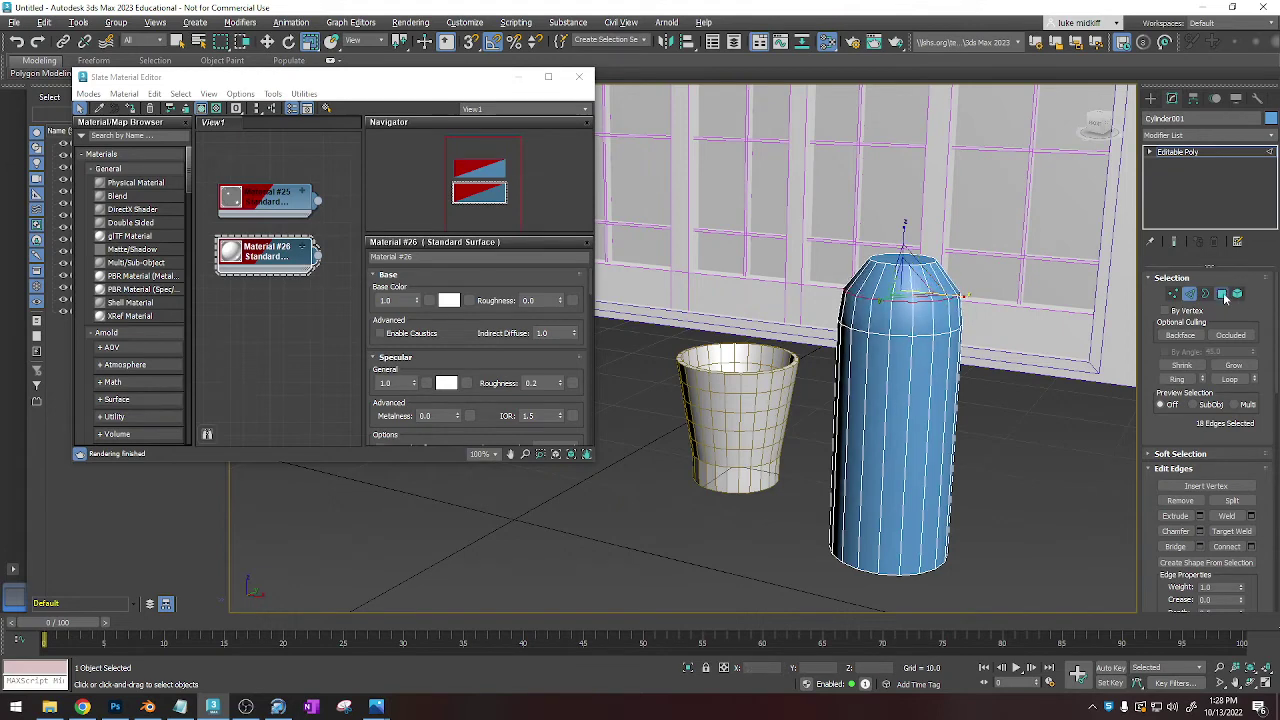
# Scale the bottle's top cap polygon down to about 76% and lower it slightly along Z.
pyautogui.click(1222, 294)
pyautogui.moveTo(915, 258); pyautogui.dragTo(917, 280)
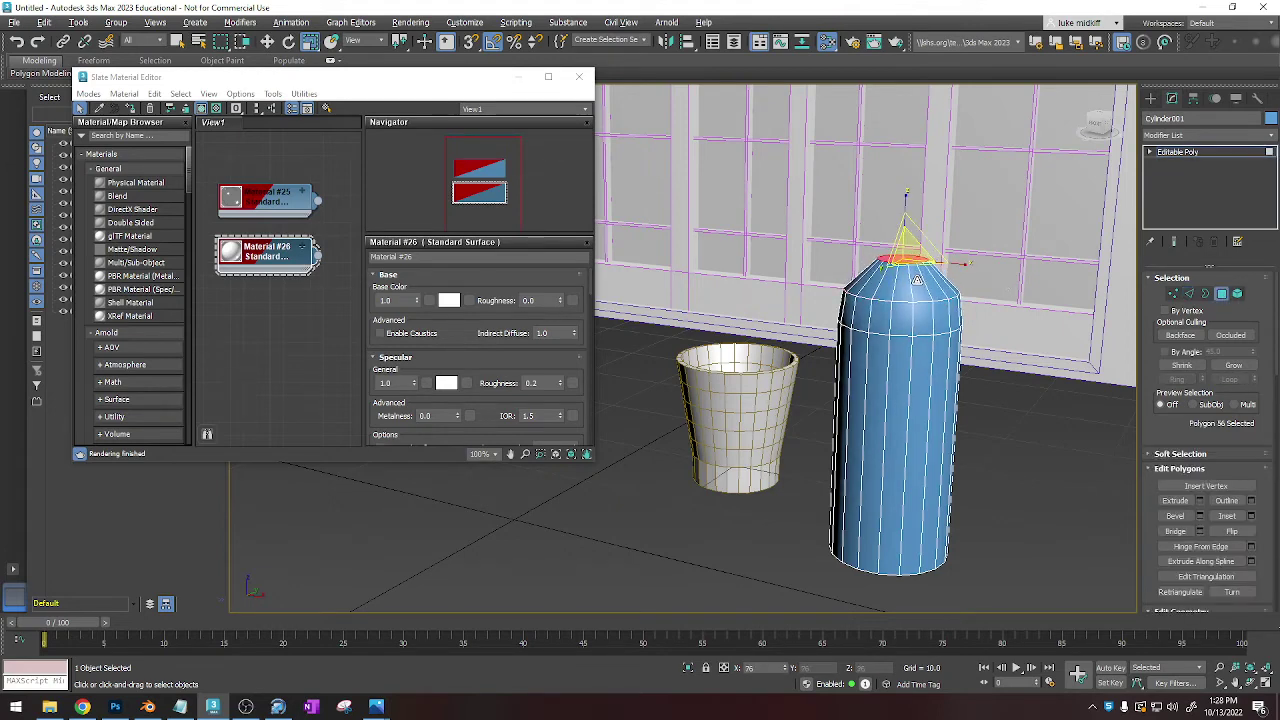
pyautogui.press('w')
pyautogui.moveTo(905, 213); pyautogui.dragTo(905, 225)
# Extrude the bottle's top cap polygon by about 5.852 to form the neck.
pyautogui.click(1201, 502)
pyautogui.moveTo(1032, 397); pyautogui.dragTo(1023, 428, button='middle')
pyautogui.rightClick(692, 375)
pyautogui.moveTo(692, 375); pyautogui.dragTo(692, 334)
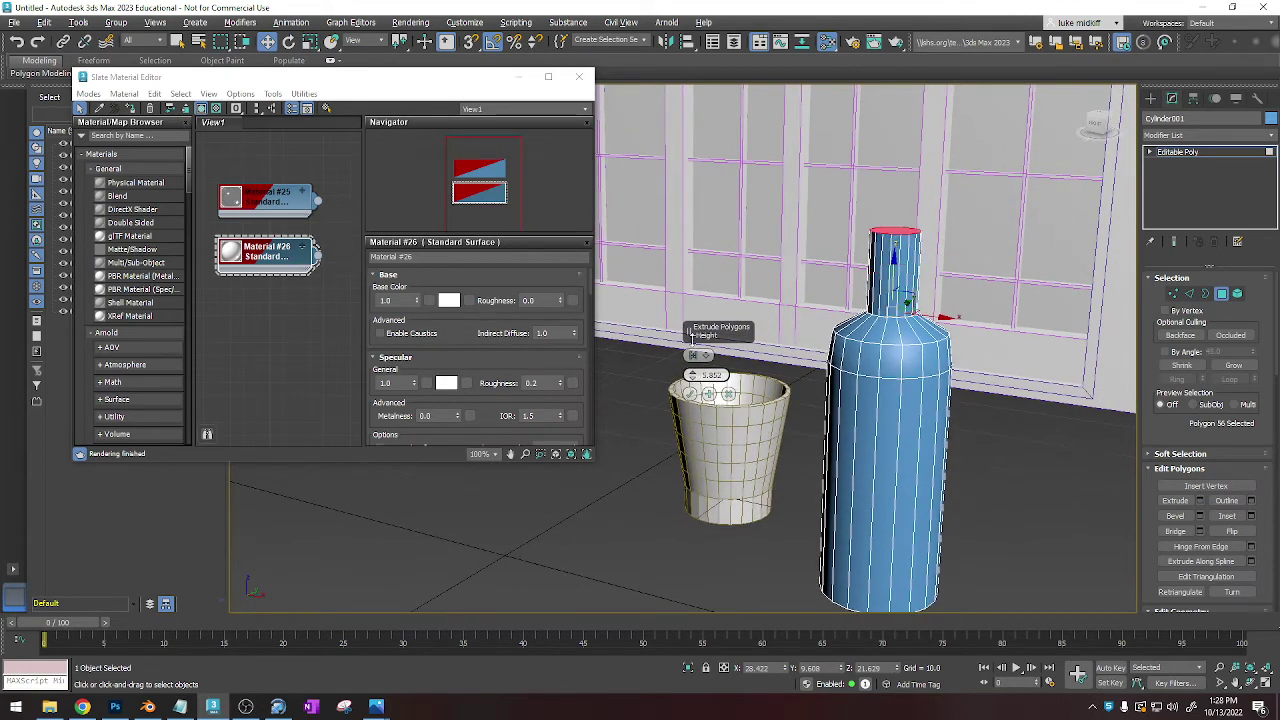
pyautogui.click(690, 395)
# Select the bottle's bottom polygon and assign Material #25 to the bottle.
pyautogui.moveTo(929, 400); pyautogui.dragTo(937, 291, button='middle')
pyautogui.scroll(-8, 1079, 299)
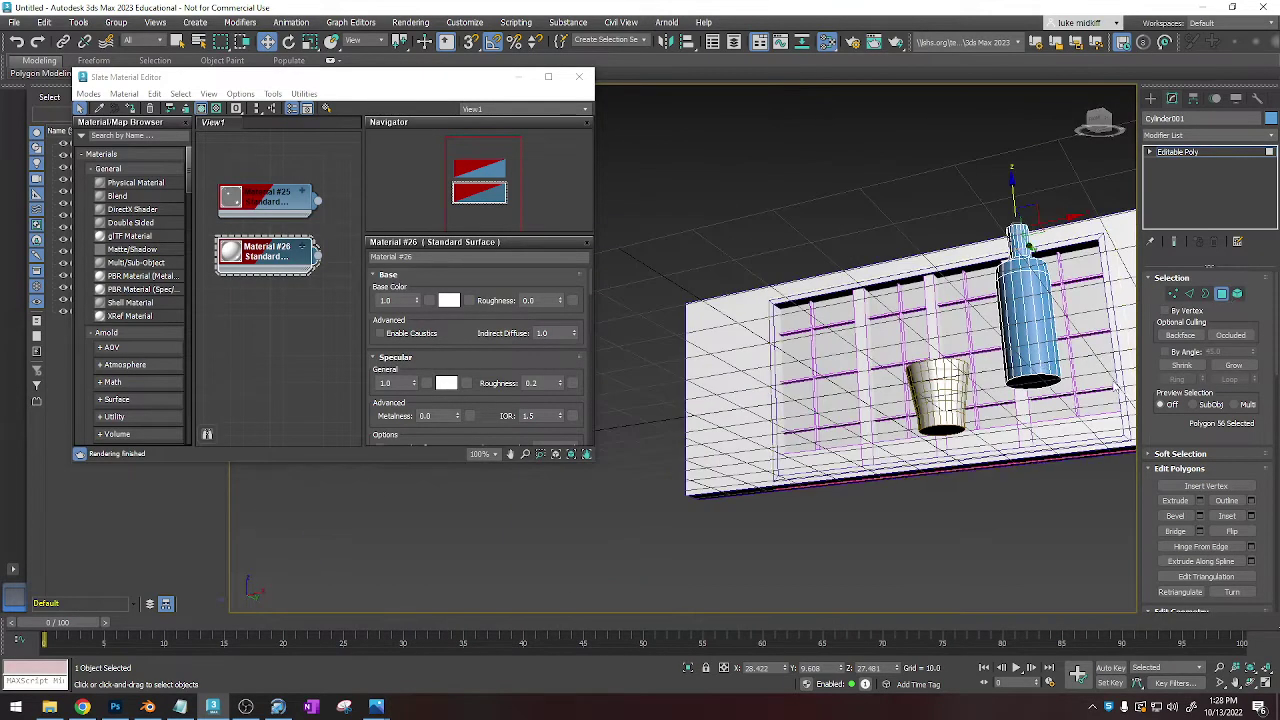
pyautogui.click(1037, 381)
pyautogui.press('r')
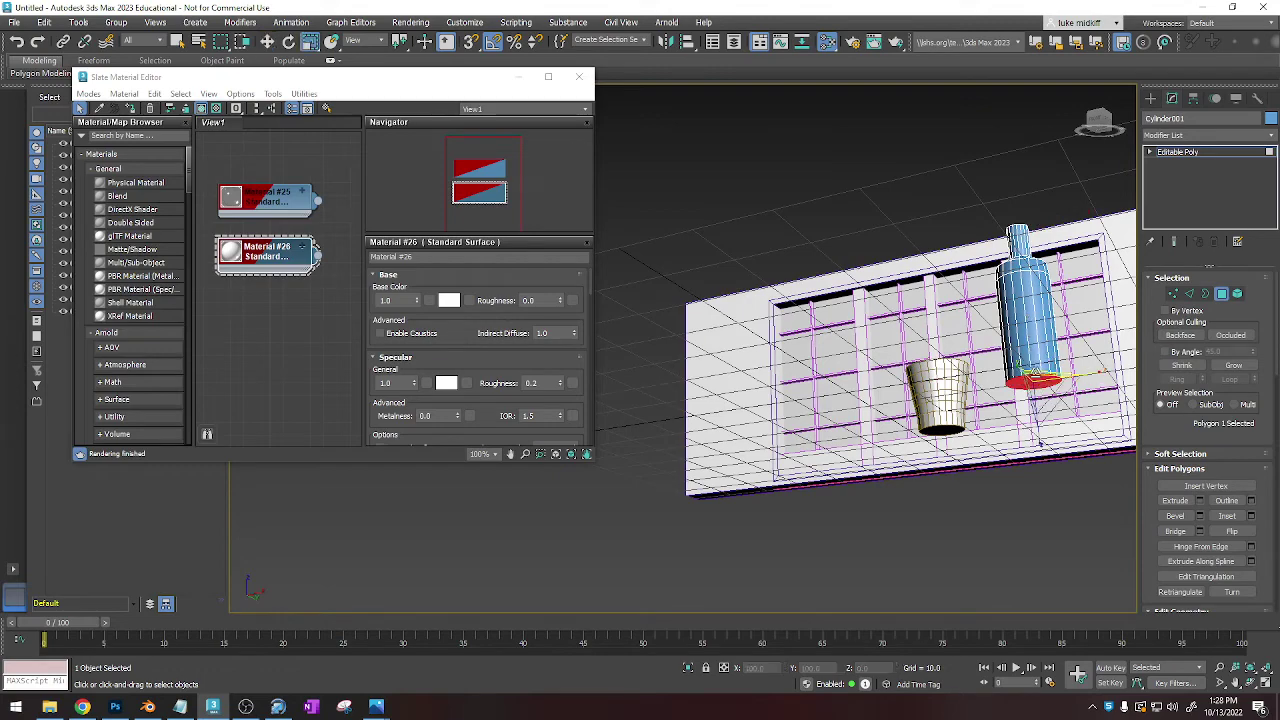
pyautogui.keyDown('alt'); pyautogui.moveTo(1044, 396); pyautogui.dragTo(1022, 414, button='middle'); pyautogui.keyUp('alt')
pyautogui.press('m')
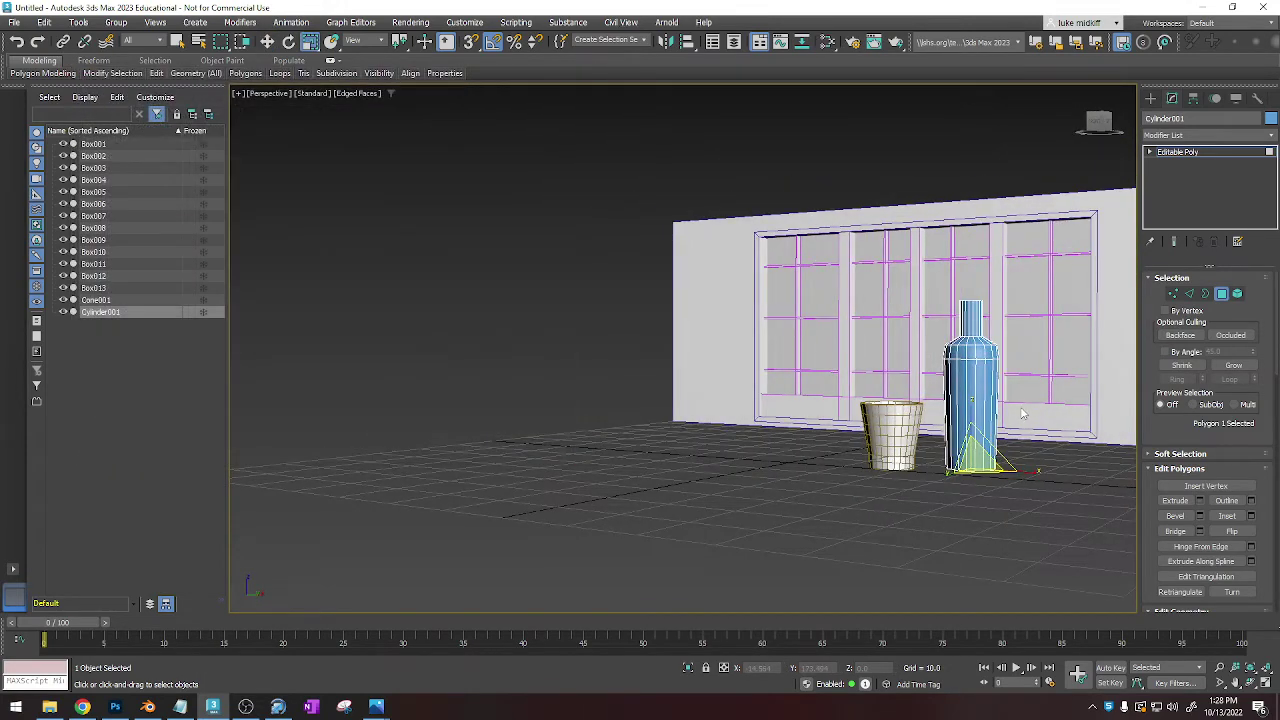
pyautogui.press('m')
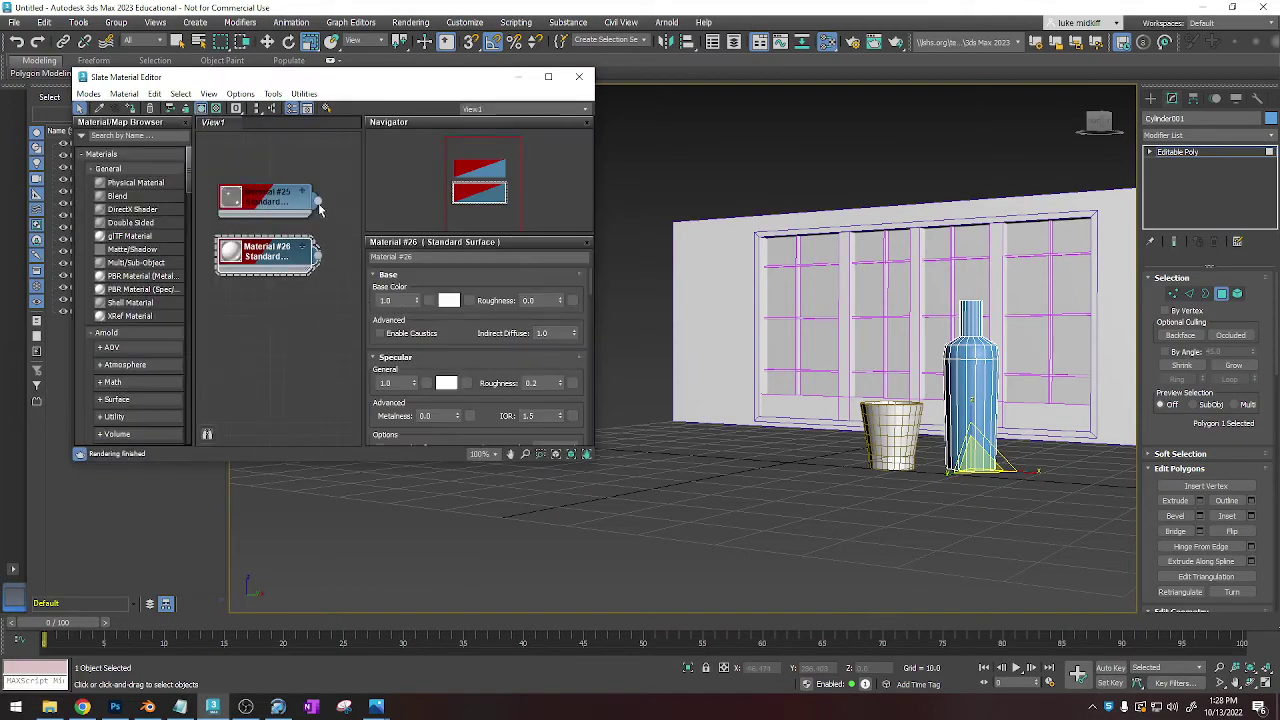
pyautogui.moveTo(398, 235)
pyautogui.mouseDown()
pyautogui.moveTo(787, 325)
pyautogui.moveTo(974, 396)
pyautogui.mouseUp()
pyautogui.keyDown('alt'); pyautogui.moveTo(775, 410); pyautogui.dragTo(903, 421, button='middle'); pyautogui.keyUp('alt')
# Check the DiningRoom.jpeg reference in Chrome, return to 3ds Max and close the Slate Material Editor.
pyautogui.click(82, 707)
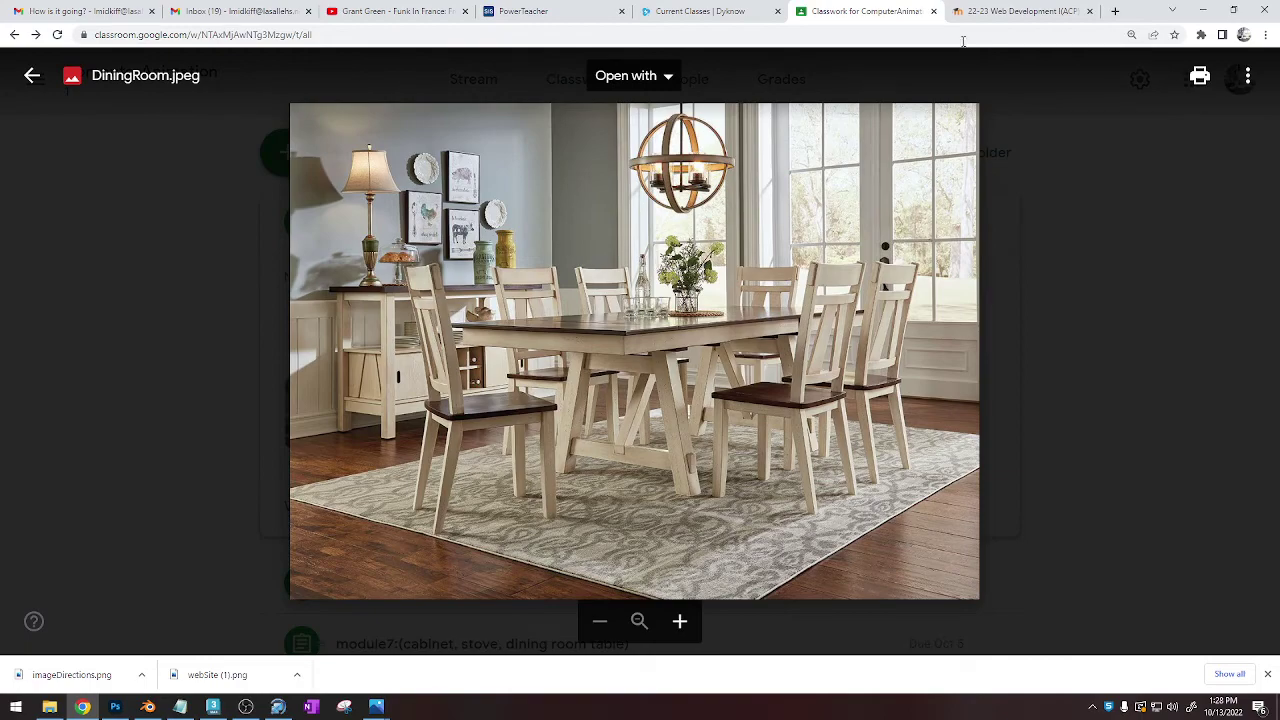
pyautogui.click(1203, 10)
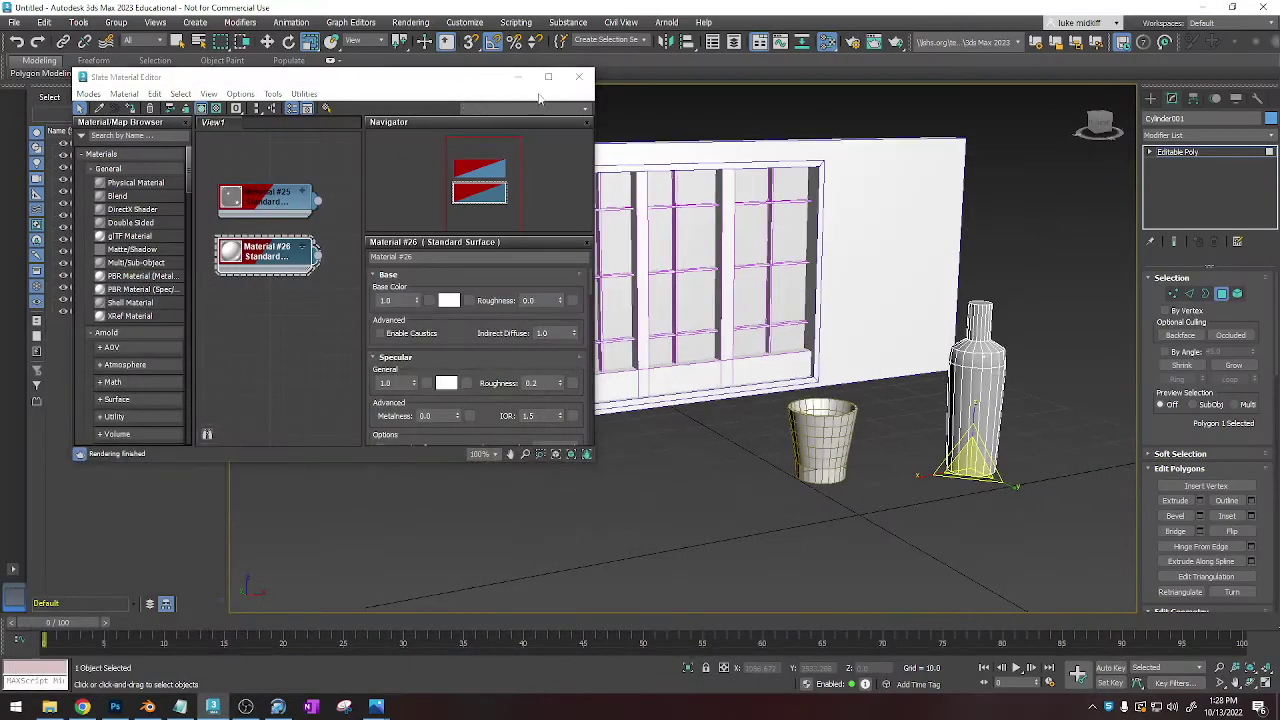
pyautogui.click(578, 77)
# Create a flat cone beside the drinking glass with radius 1 about 4.7, radius 2 about 2.25 and height about 1.1.
pyautogui.click(1150, 98)
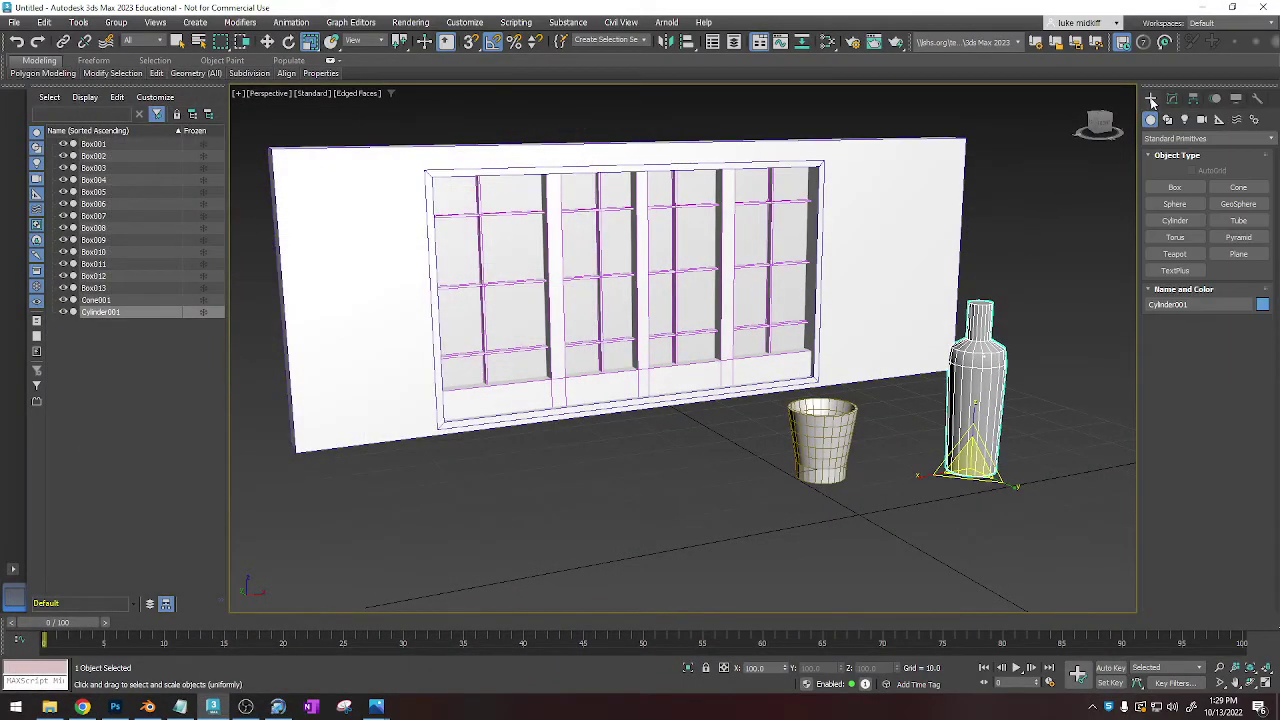
pyautogui.click(1238, 187)
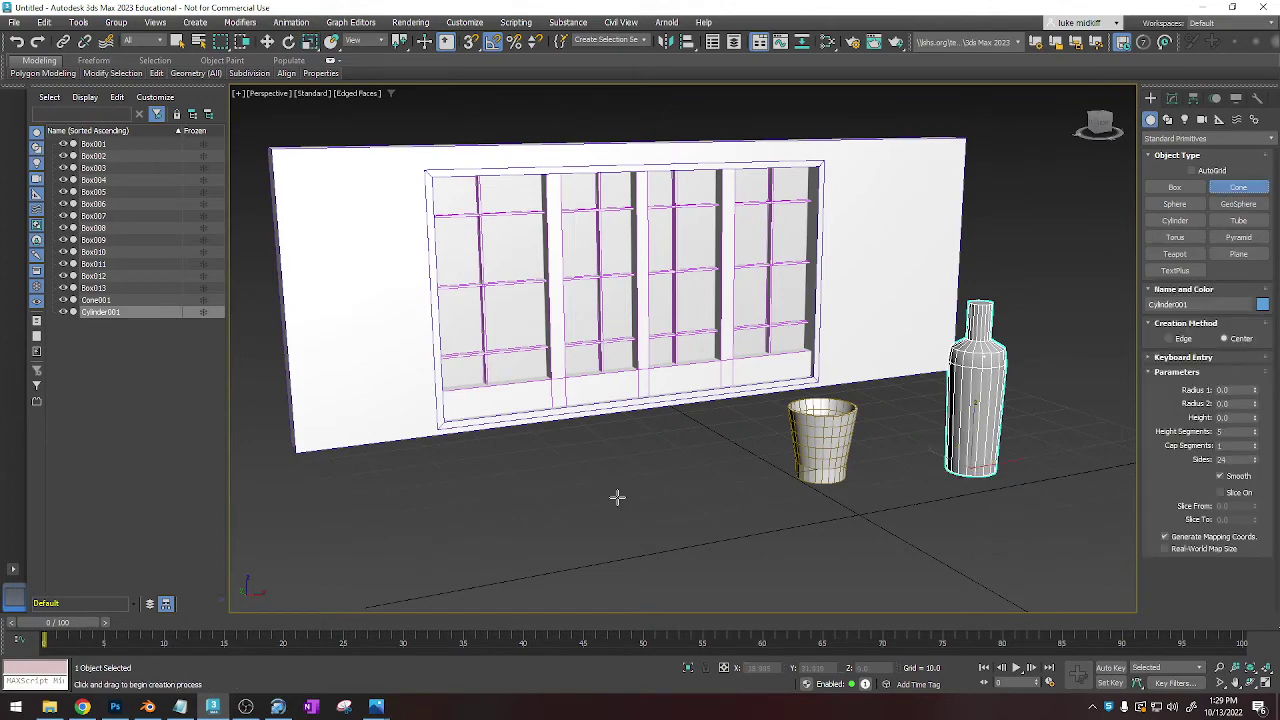
pyautogui.scroll(3, 618, 494)
pyautogui.moveTo(624, 492); pyautogui.dragTo(680, 486)
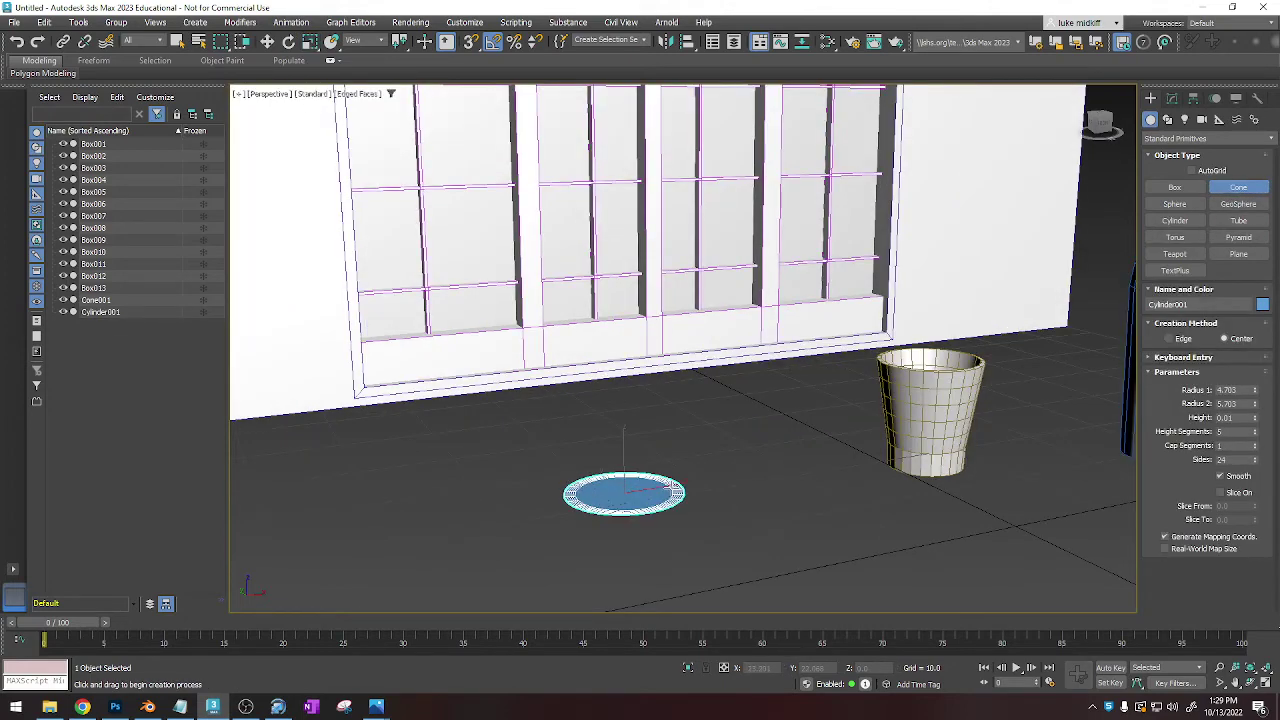
pyautogui.click(676, 479)
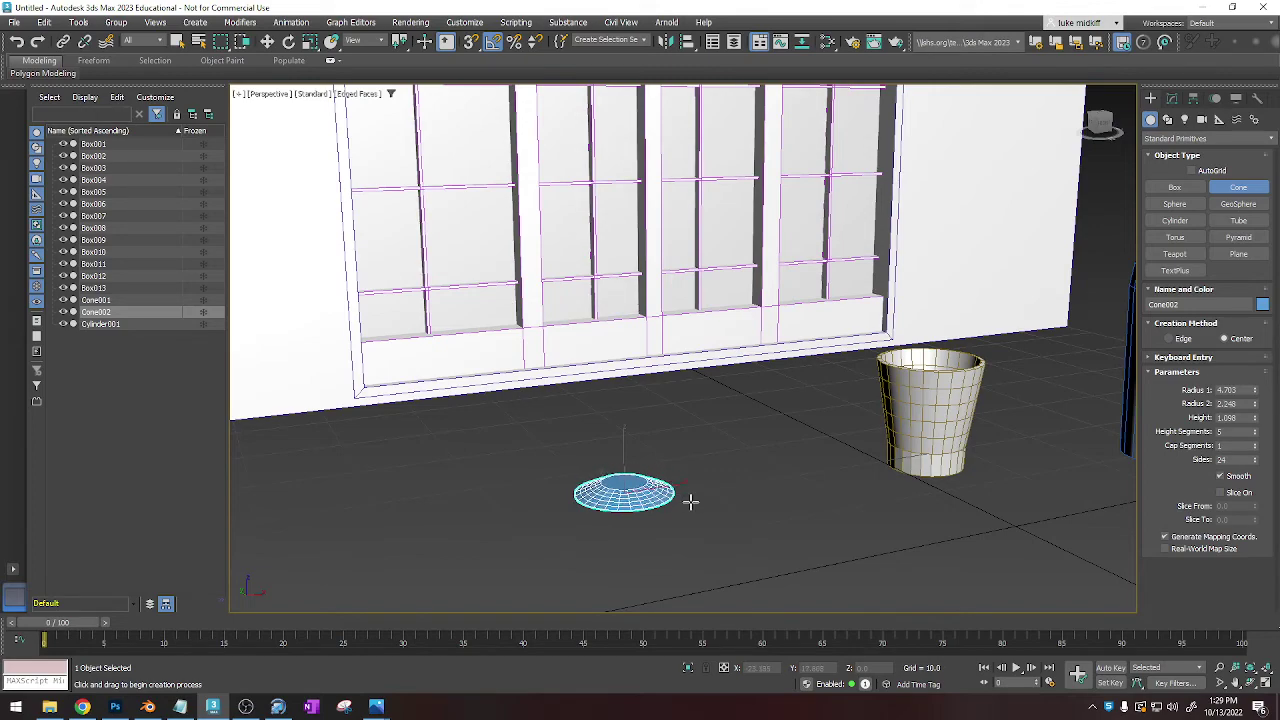
pyautogui.press('r')
# Convert the new cone to an Editable Poly and delete its wide base polygon.
pyautogui.moveTo(636, 494)
pyautogui.keyDown('alt'); pyautogui.mouseDown(button='middle')
pyautogui.moveTo(654, 387)
pyautogui.moveTo(622, 494)
pyautogui.mouseUp(button='middle'); pyautogui.keyUp('alt')
pyautogui.rightClick(657, 487)
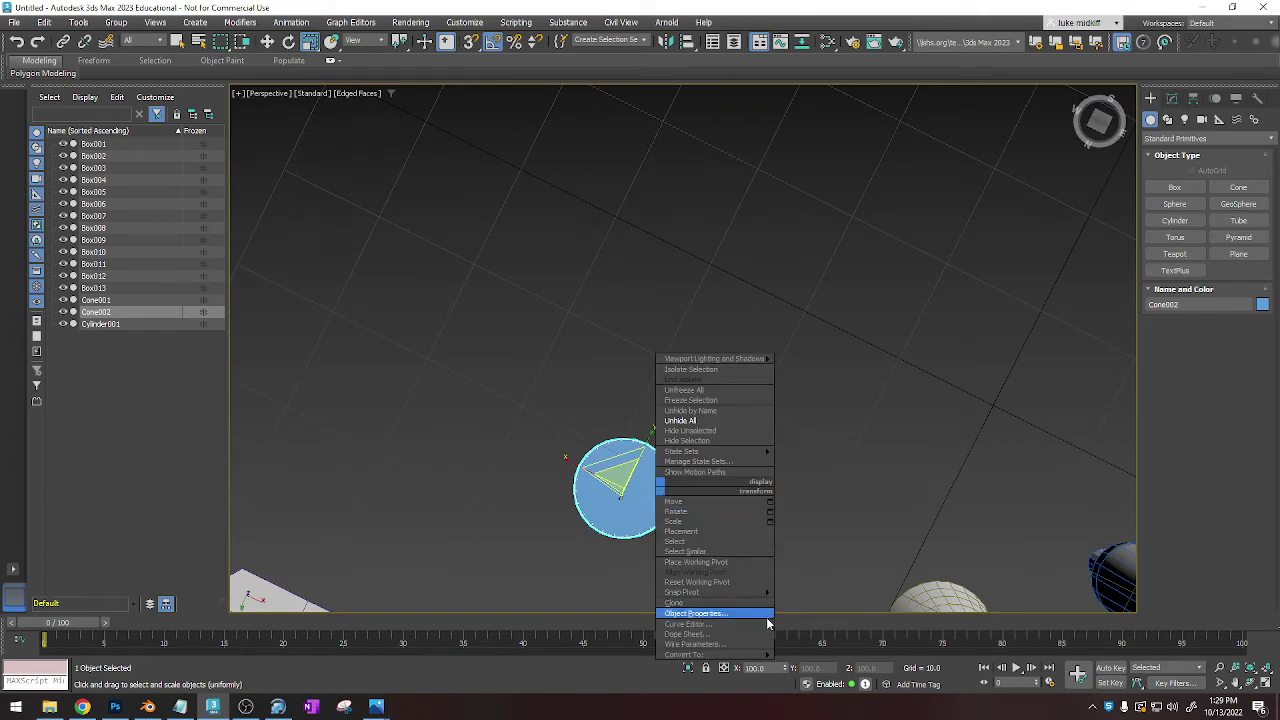
pyautogui.moveTo(763, 654)
pyautogui.click(810, 664)
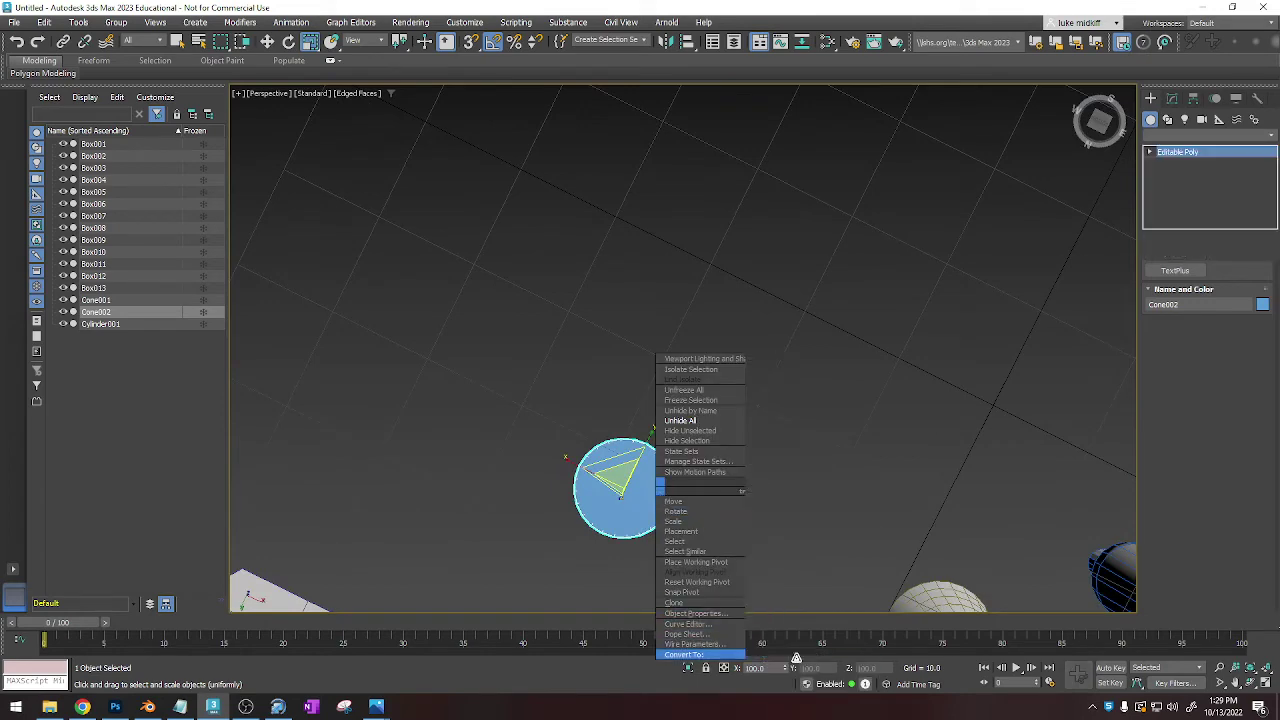
pyautogui.press('4')
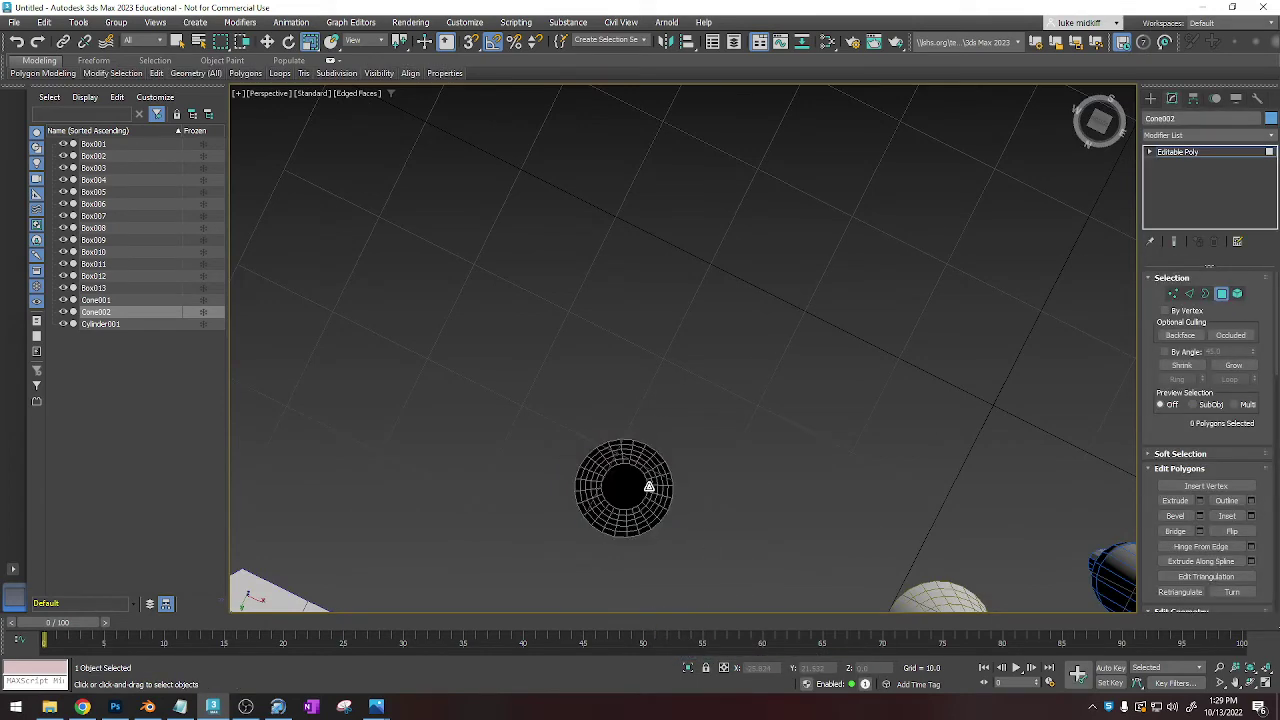
# Add a Shell modifier with an Outer Amount of 0.09 to the open cone and convert it to an Editable Poly.
pyautogui.keyDown('alt'); pyautogui.moveTo(678, 463); pyautogui.dragTo(694, 508, button='middle'); pyautogui.keyUp('alt')
pyautogui.scroll(4, 696, 508)
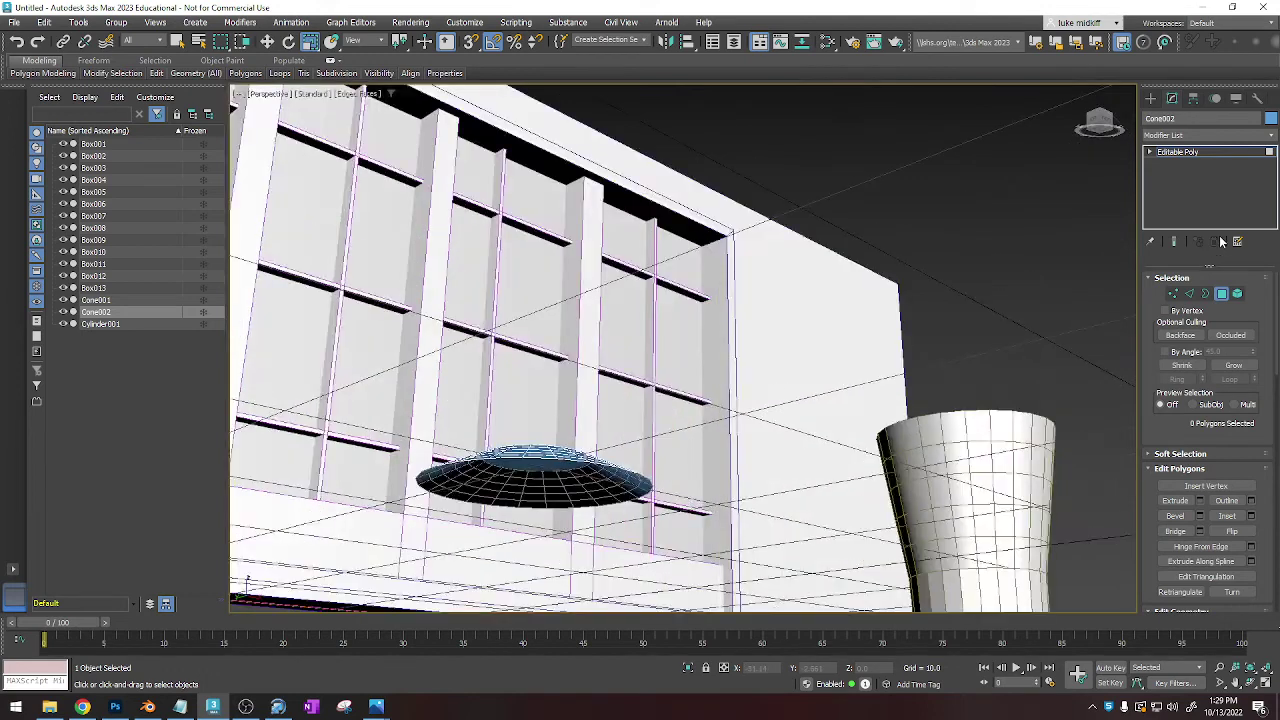
pyautogui.click(1206, 132)
pyautogui.click(1206, 135)
pyautogui.write('sh')
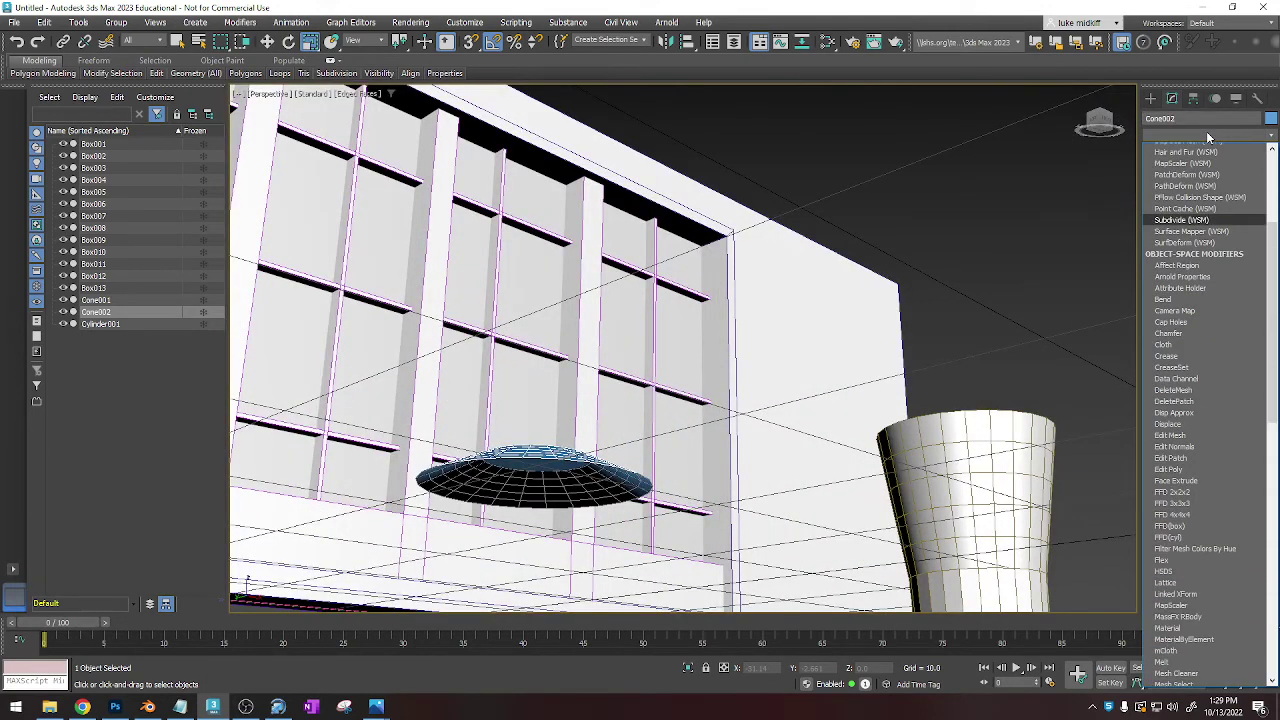
pyautogui.press('Return')
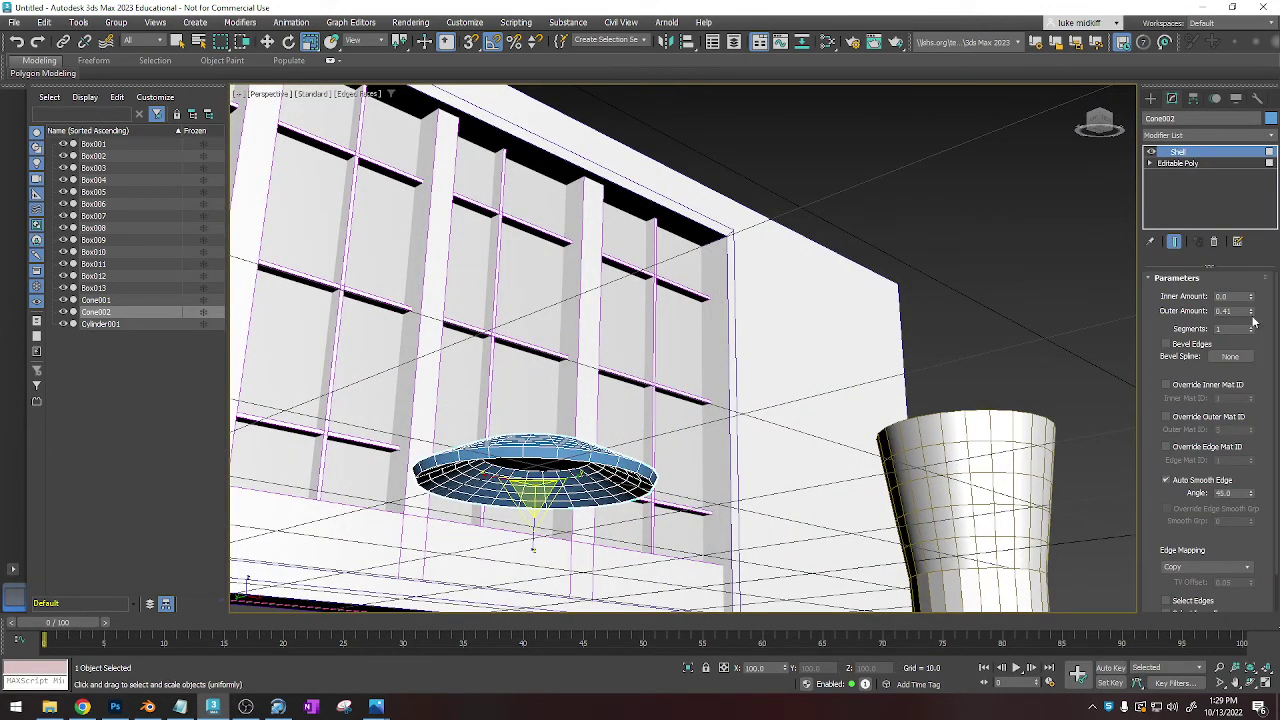
pyautogui.moveTo(1251, 314); pyautogui.dragTo(1253, 330)
pyautogui.rightClick(533, 468)
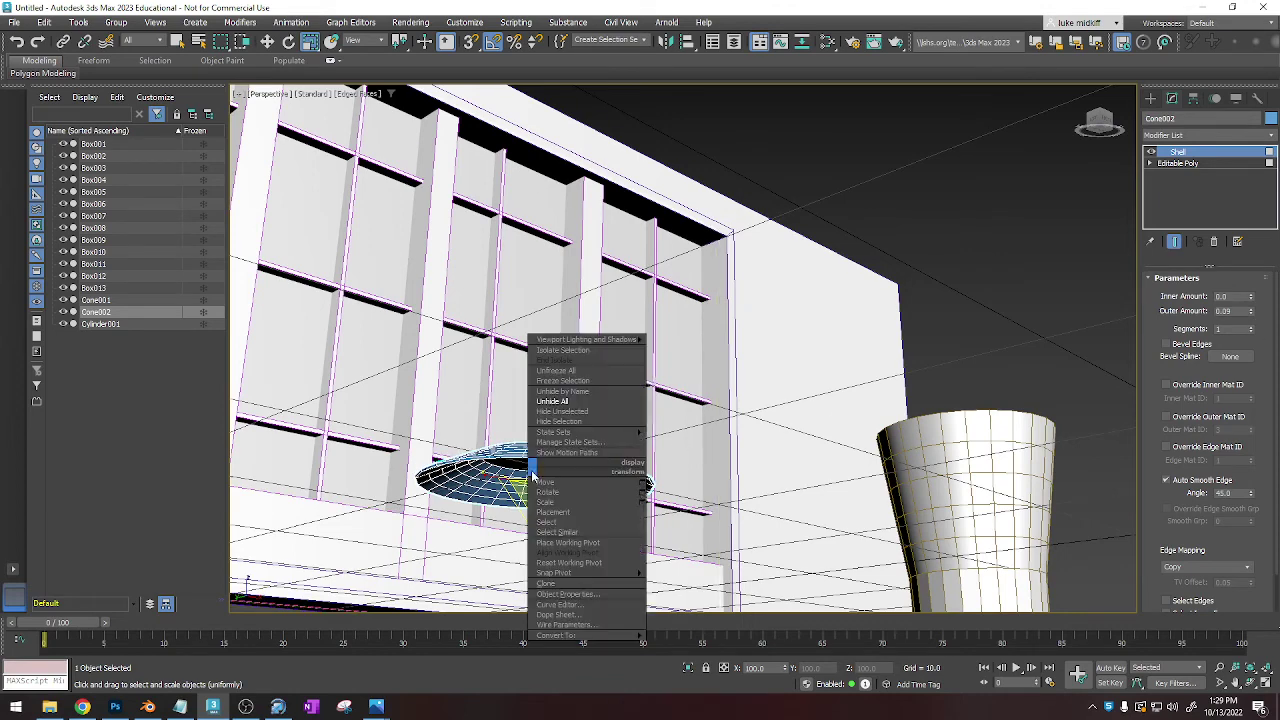
pyautogui.click(677, 641)
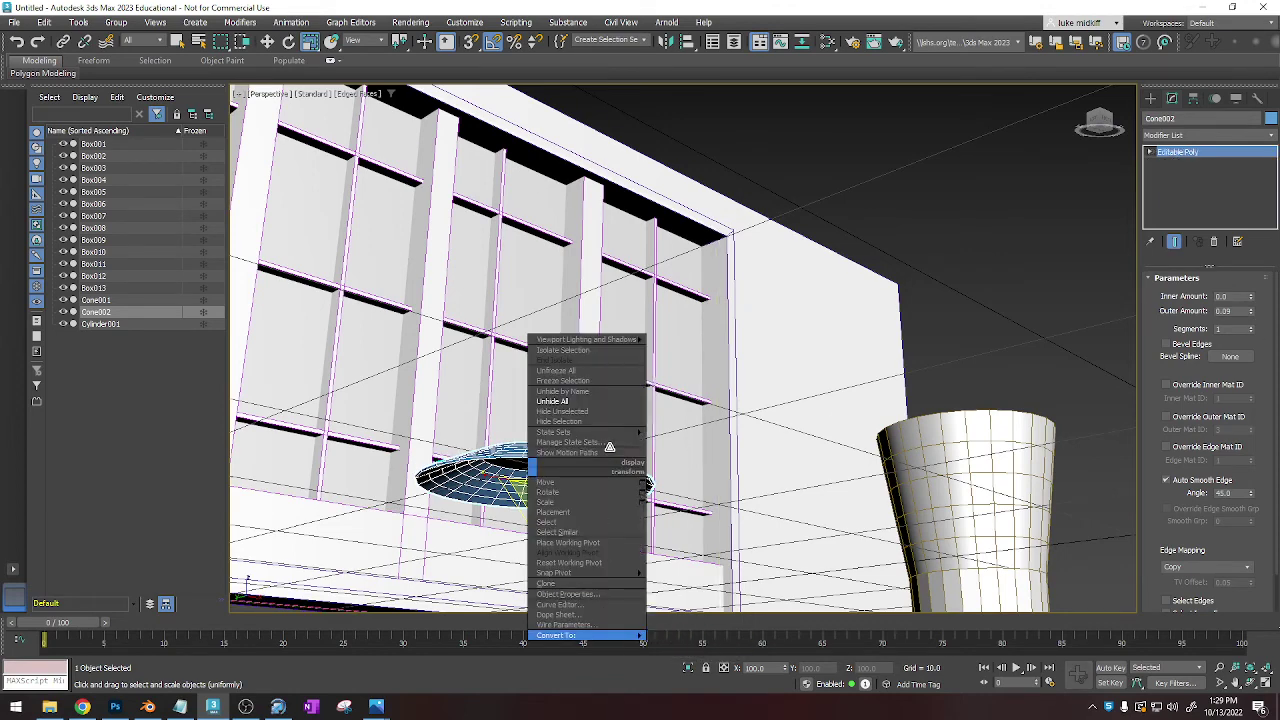
# Rotate the shelled cone -180 degrees about X so its open side faces up like a plate.
pyautogui.press('e')
pyautogui.scroll(-6, 609, 446)
pyautogui.keyDown('alt'); pyautogui.moveTo(609, 446); pyautogui.dragTo(604, 472, button='middle'); pyautogui.keyUp('alt')
pyautogui.scroll(4, 604, 460)
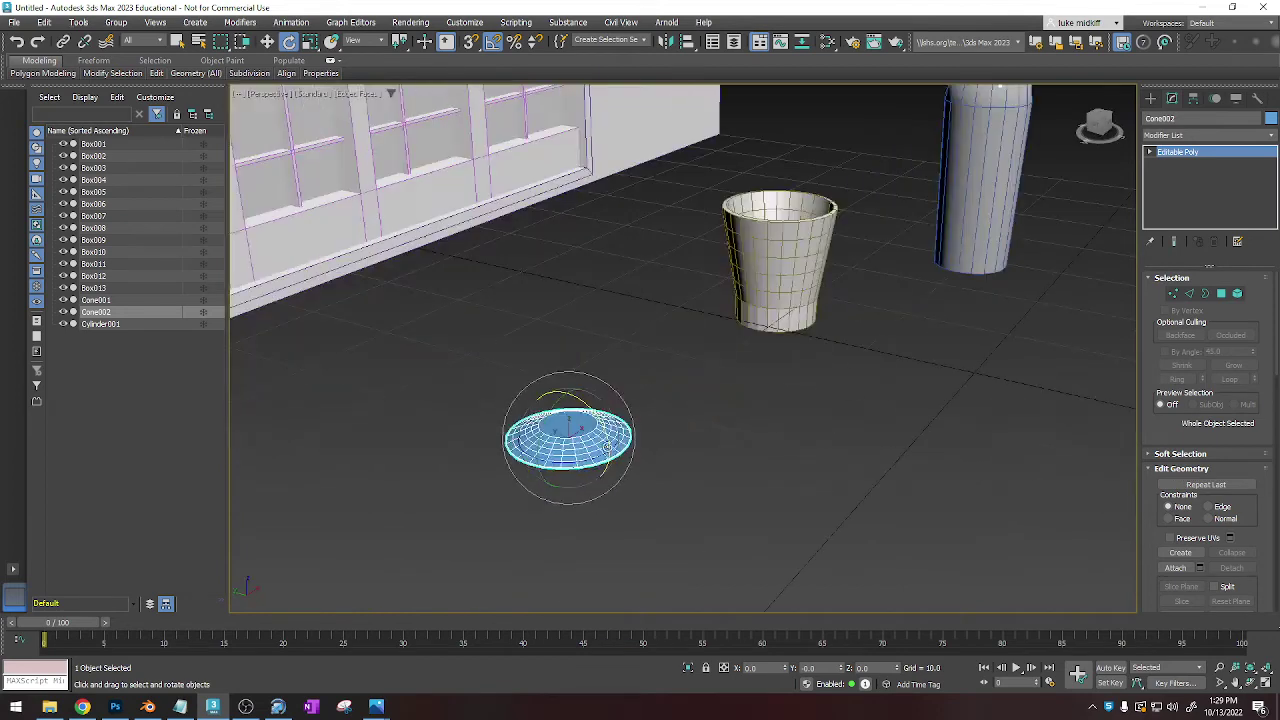
pyautogui.moveTo(588, 400); pyautogui.dragTo(660, 500)
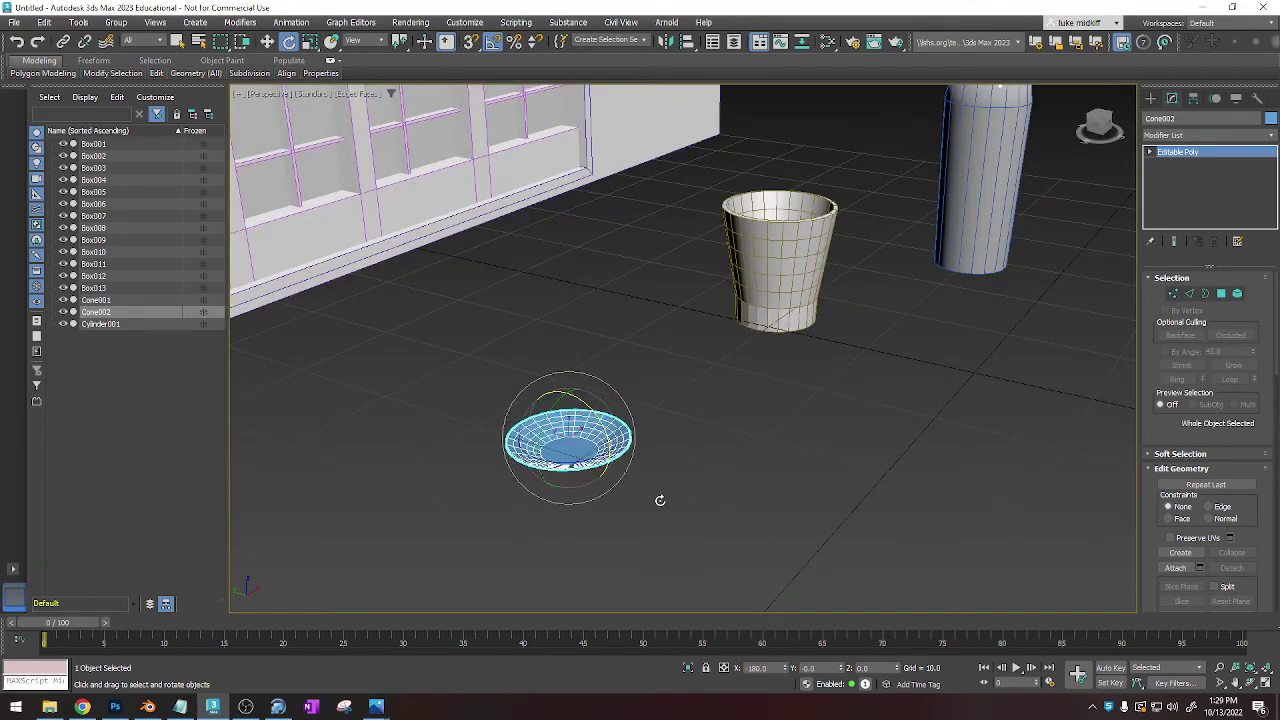
# Flatten the plate by scaling it to about 46% along Z.
pyautogui.press('w')
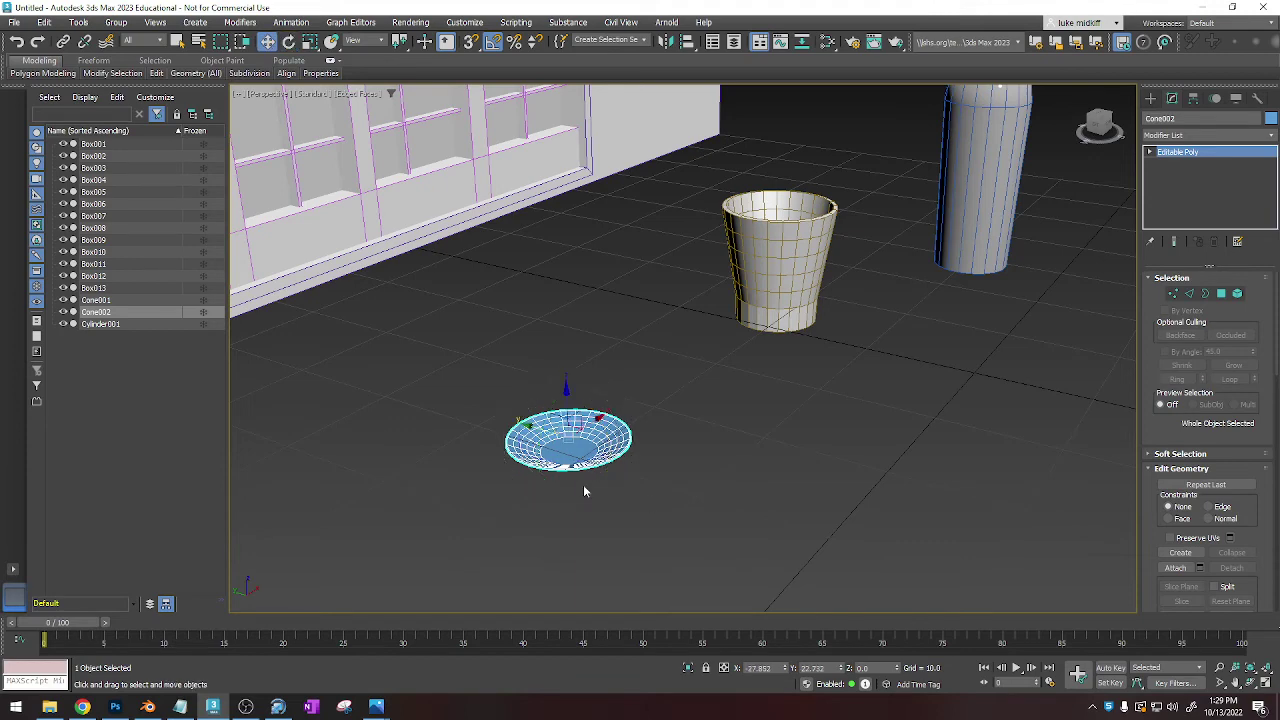
pyautogui.scroll(5, 583, 486)
pyautogui.keyDown('alt'); pyautogui.moveTo(583, 440); pyautogui.dragTo(577, 408, button='middle'); pyautogui.keyUp('alt')
pyautogui.press('e')
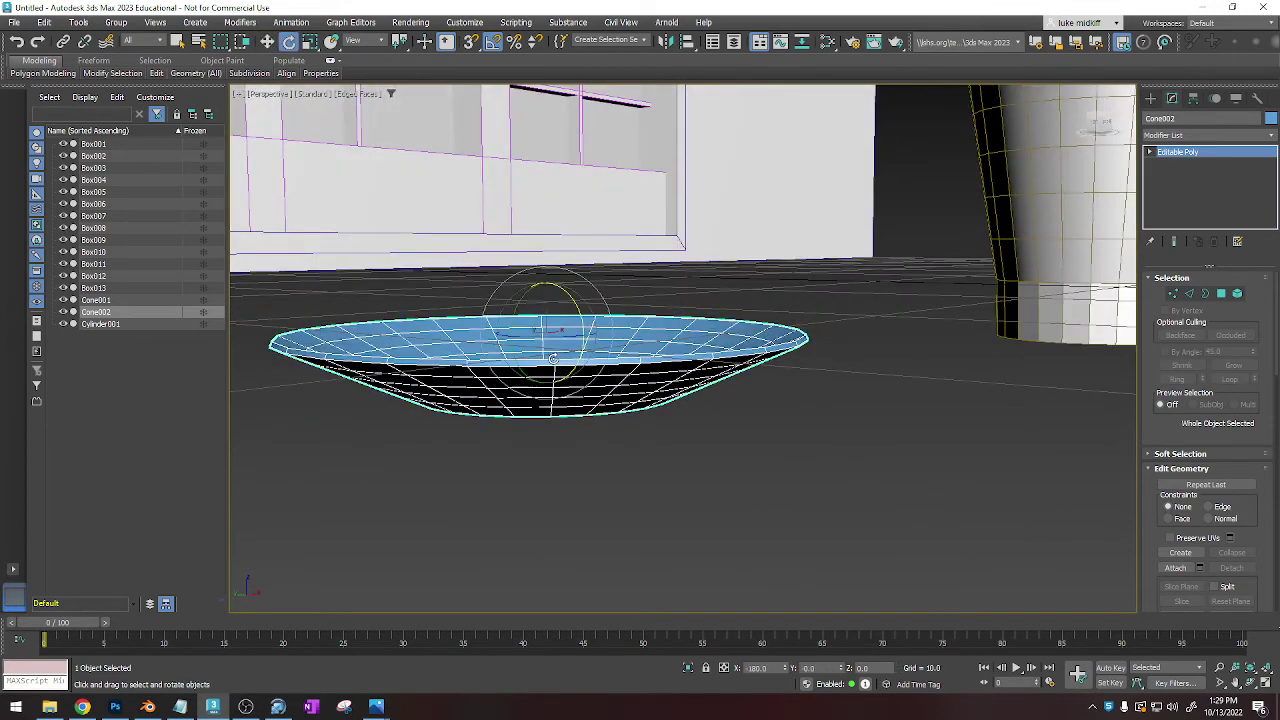
pyautogui.press('r')
pyautogui.moveTo(546, 286); pyautogui.dragTo(558, 335)
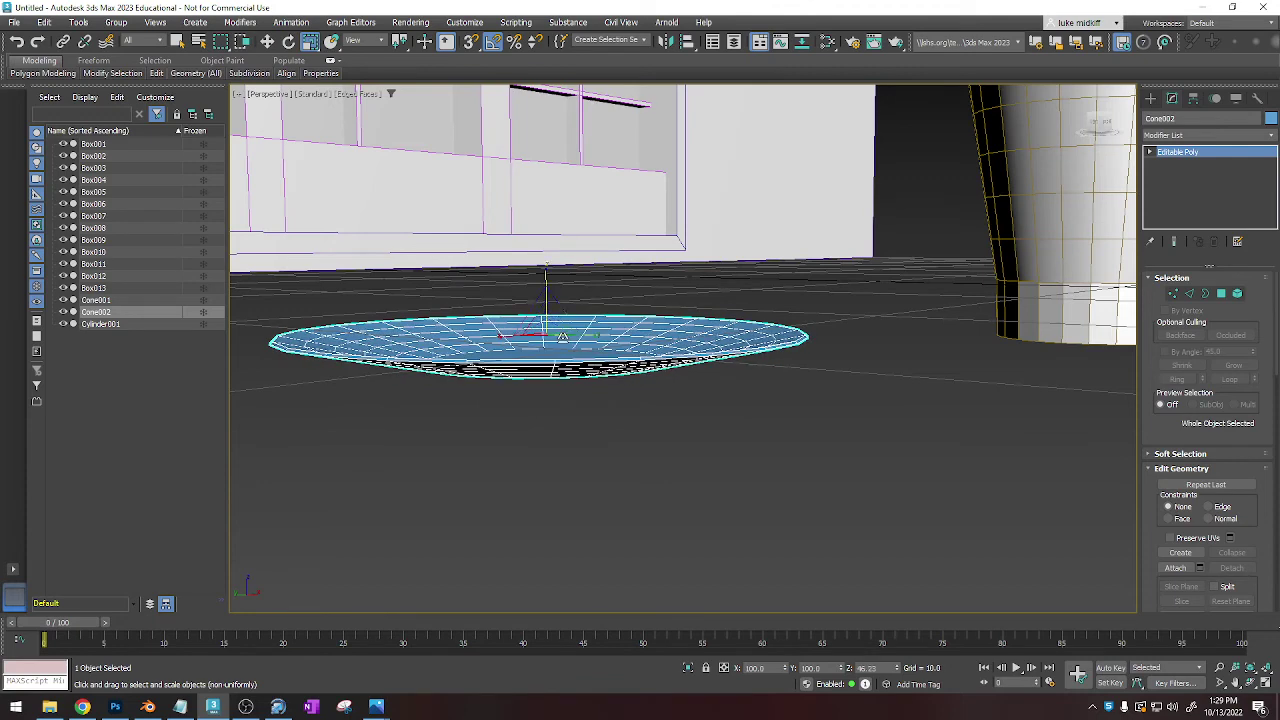
# Clone the plate upward along Z in steps of about 0.178, making 10 copies to build a stack.
pyautogui.press('w')
pyautogui.keyDown('alt'); pyautogui.moveTo(557, 308); pyautogui.dragTo(569, 320, button='middle'); pyautogui.keyUp('alt')
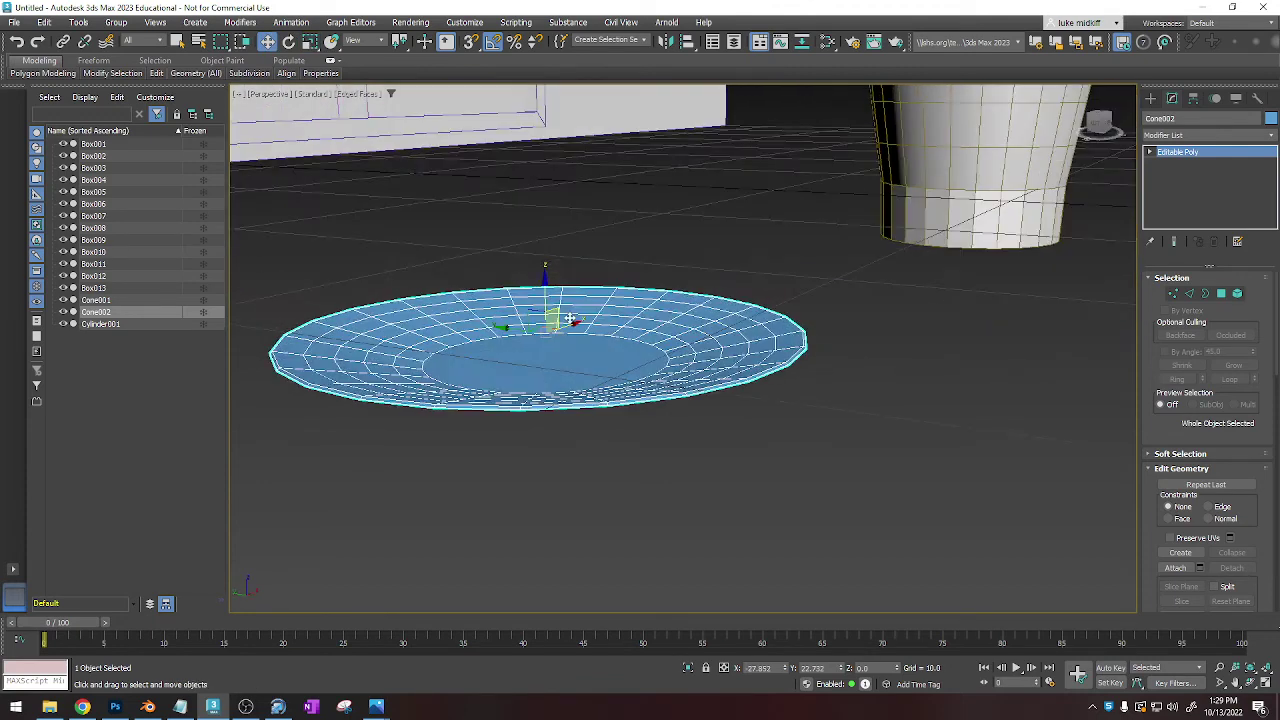
pyautogui.keyDown('shift'); pyautogui.moveTo(545, 289); pyautogui.dragTo(546, 276); pyautogui.keyUp('shift')
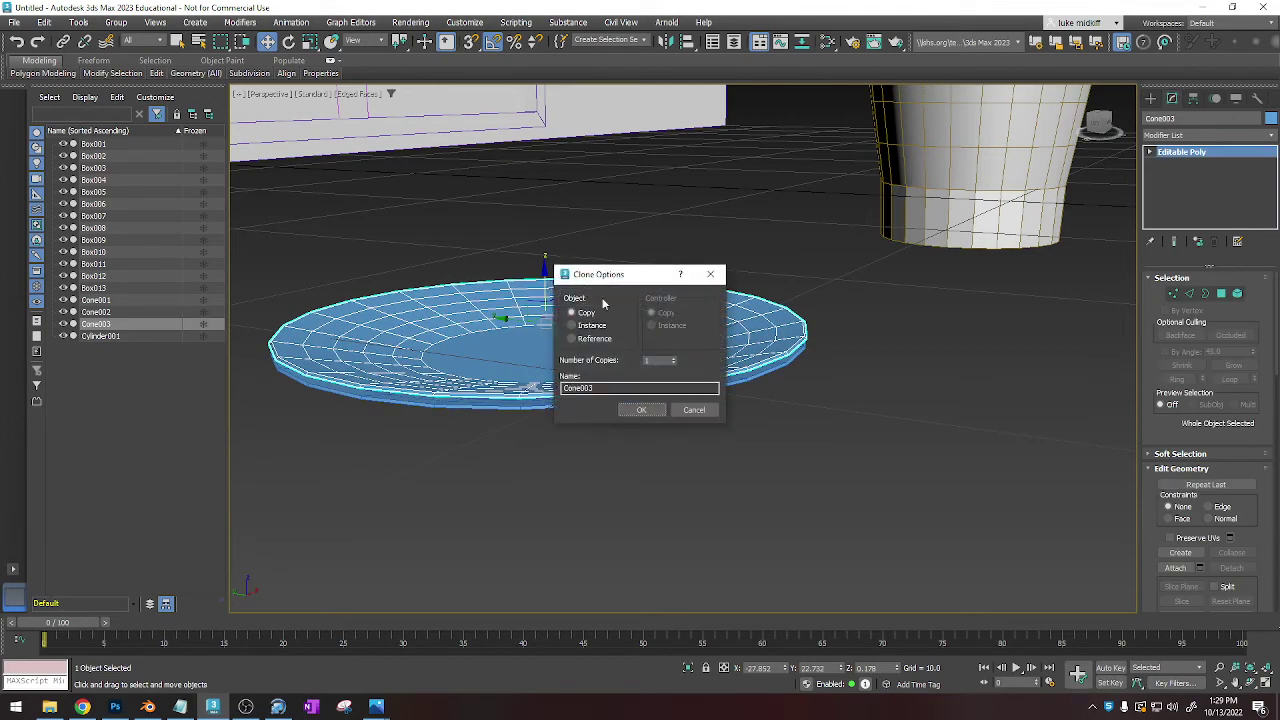
pyautogui.click(674, 358)
pyautogui.click(641, 409)
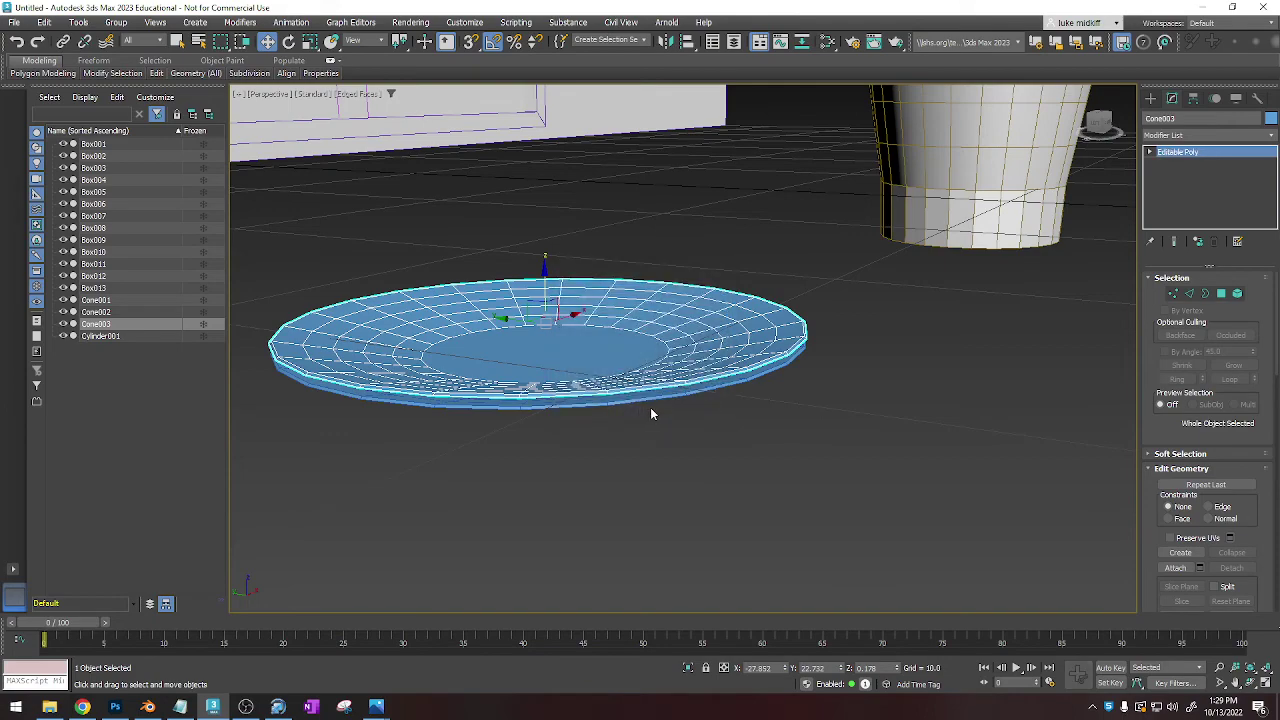
# Select the whole stack of plates and switch to Chrome to check the DiningRoom.jpeg reference.
pyautogui.scroll(-6, 680, 422)
pyautogui.scroll(3, 681, 429)
pyautogui.moveTo(820, 290); pyautogui.dragTo(592, 451)
pyautogui.scroll(-2, 670, 447)
pyautogui.keyDown('alt'); pyautogui.moveTo(672, 447); pyautogui.dragTo(771, 465, button='middle'); pyautogui.keyUp('alt')
pyautogui.scroll(-5, 742, 442)
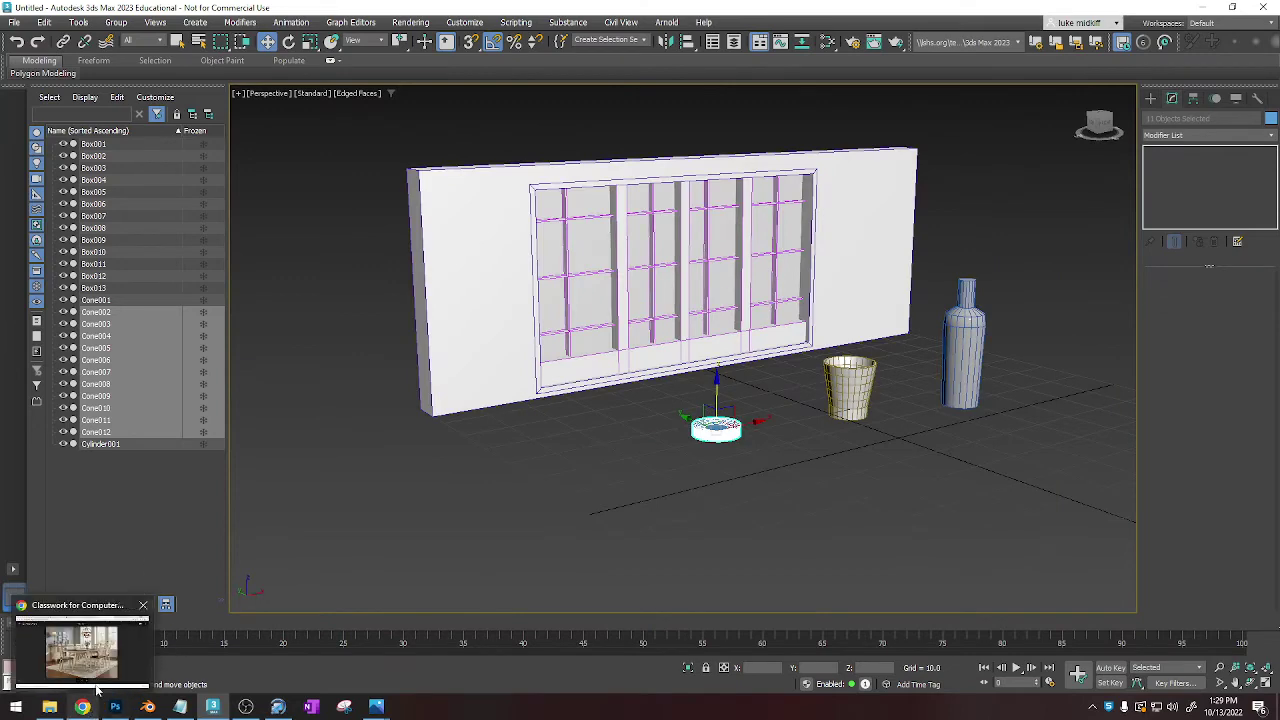
pyautogui.click(80, 630)
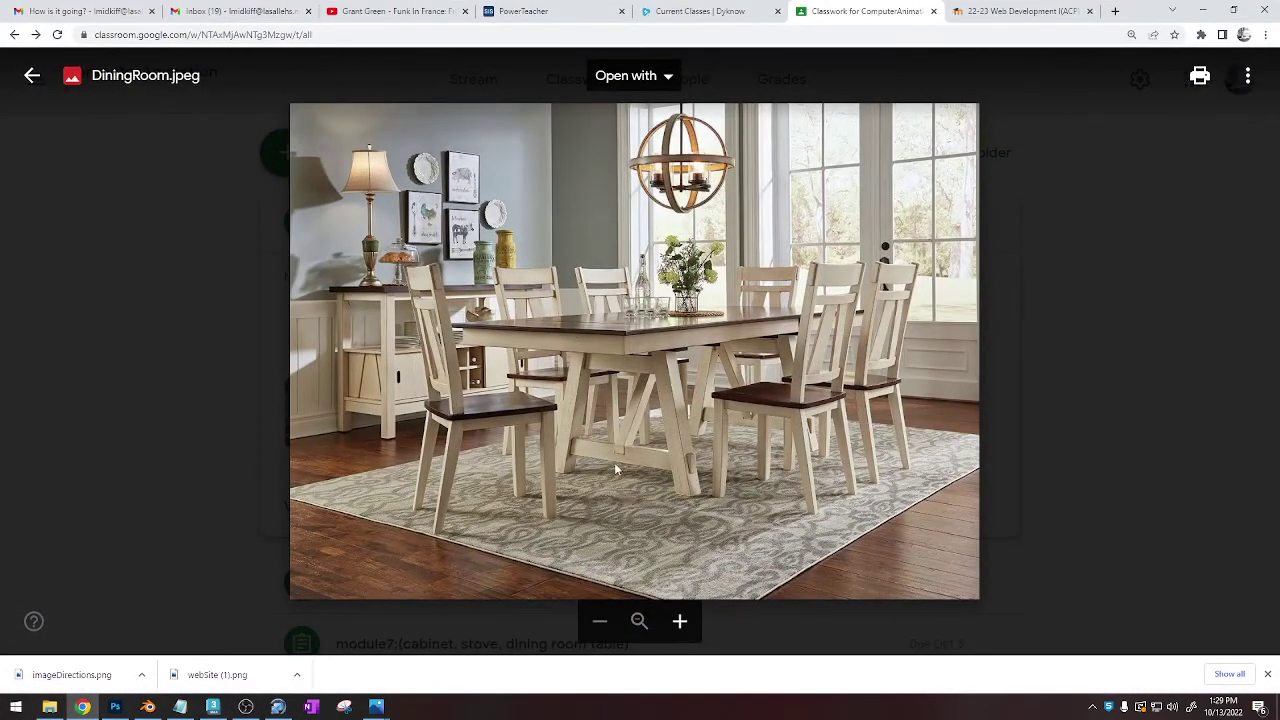